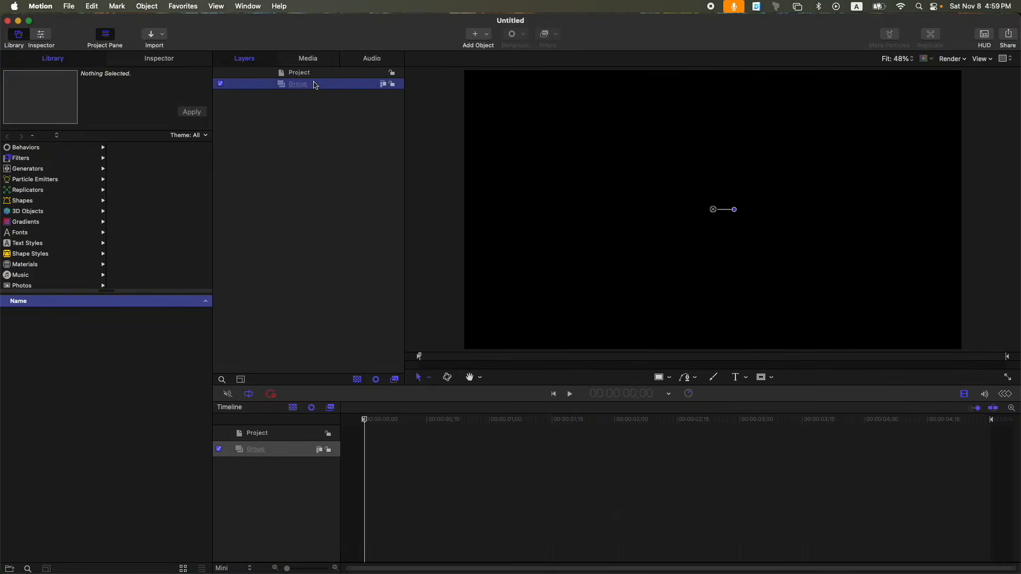
# Step: Draw a straight horizontal two-point Bezier line across the middle of the canvas
pyautogui.press('b')
pyautogui.click(652, 208)
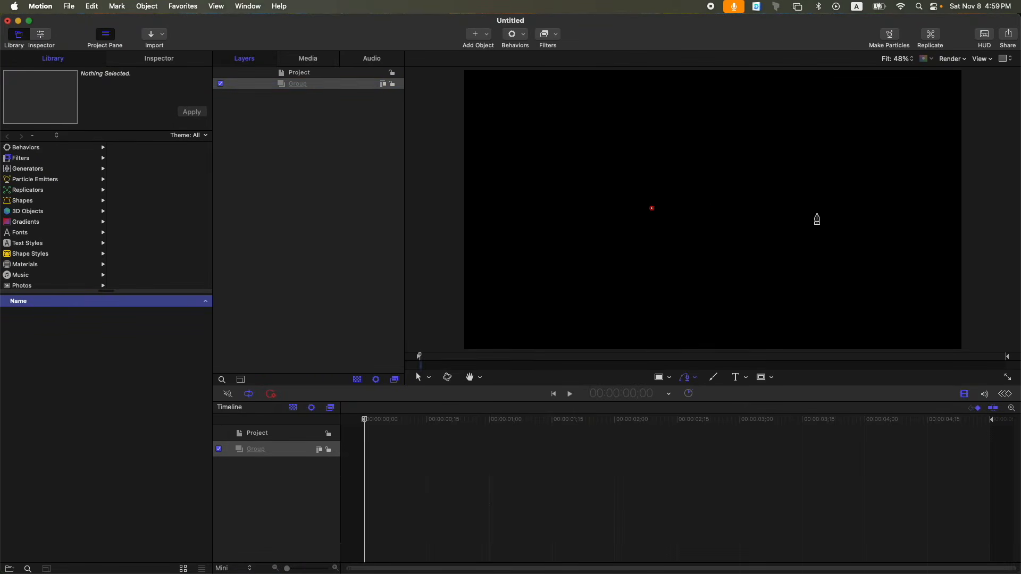
pyautogui.doubleClick(796, 208)
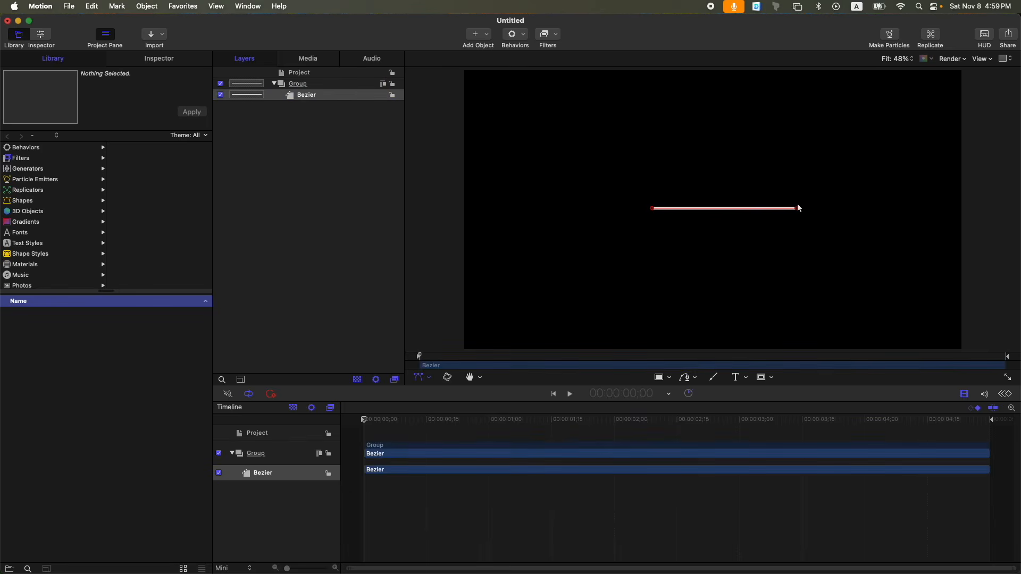
# Step: Reset the Bezier line's Position parameter to centre it on the canvas
pyautogui.click(167, 61)
pyautogui.click(28, 139)
pyautogui.click(200, 171)
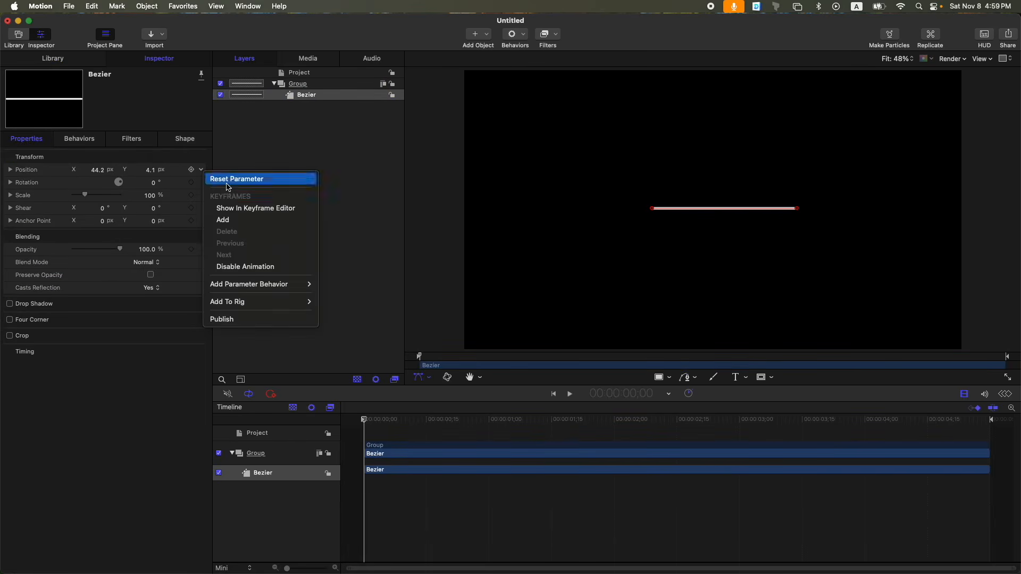
pyautogui.click(223, 176)
# Step: Keyframe the line's Last Point Offset from 0% at the first frame to 100% at 1;00, and preview the animation
pyautogui.click(186, 139)
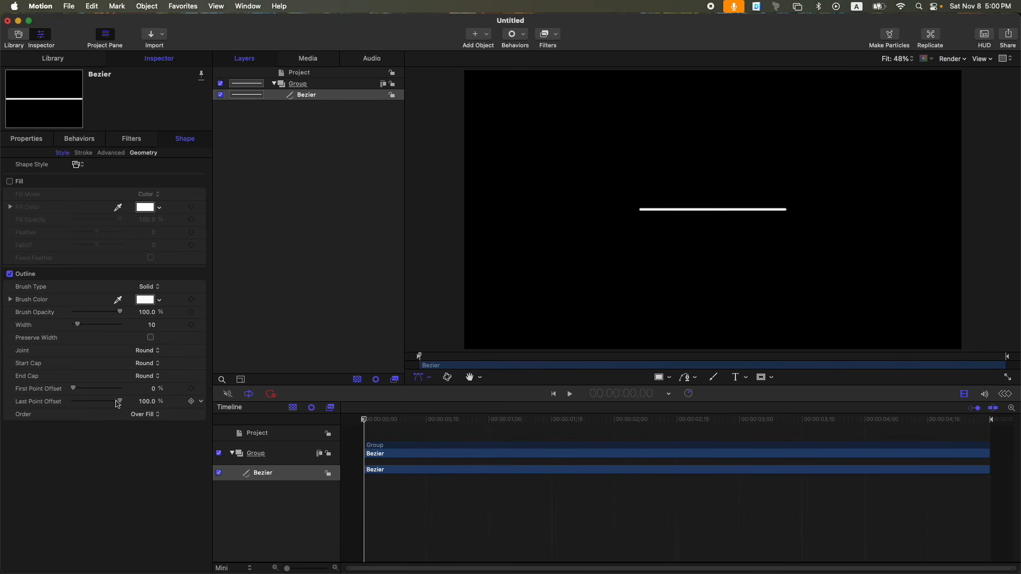
pyautogui.moveTo(120, 406); pyautogui.dragTo(72, 404)
pyautogui.press('space')
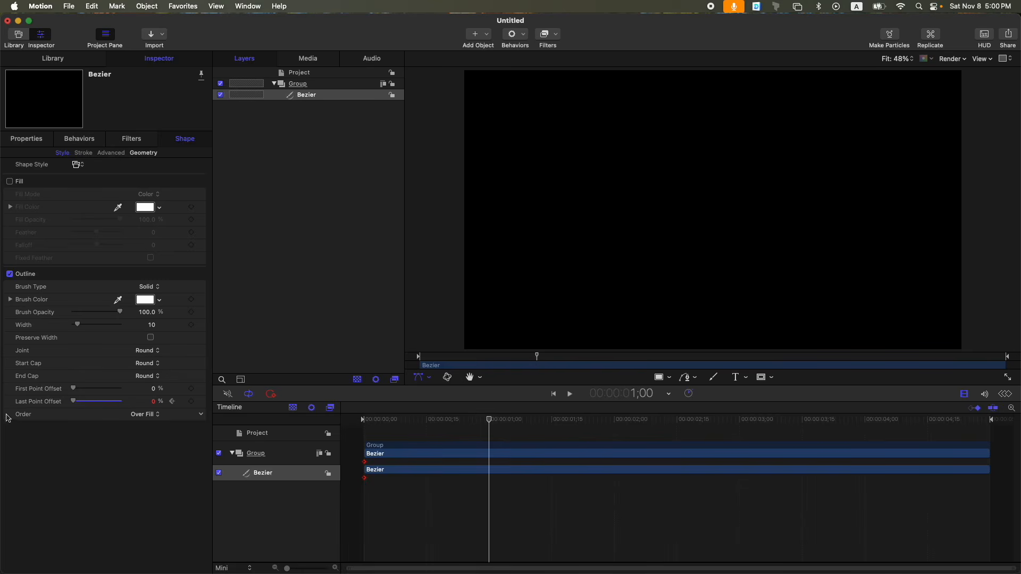
pyautogui.moveTo(74, 401); pyautogui.dragTo(526, 395)
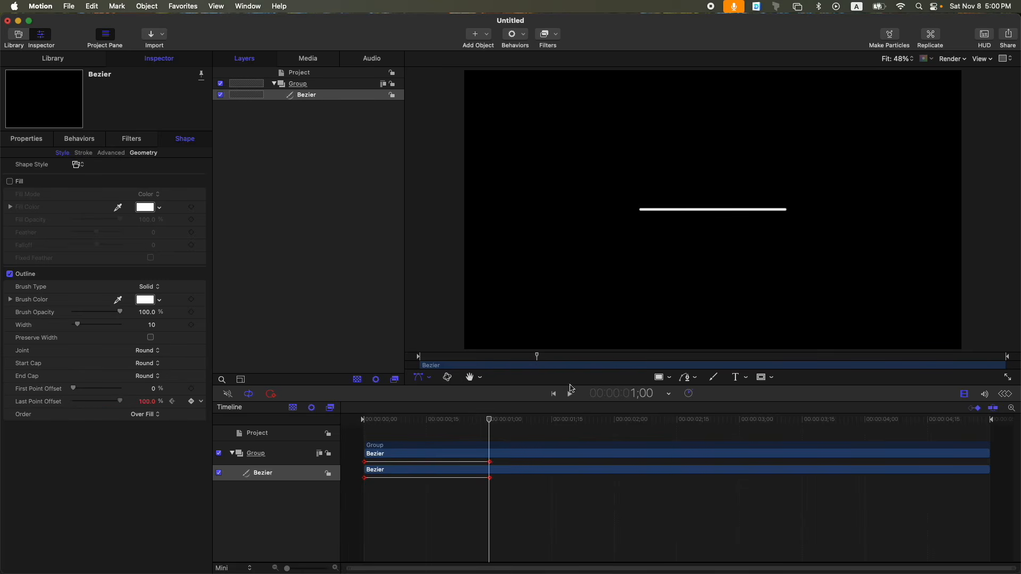
pyautogui.press('space')
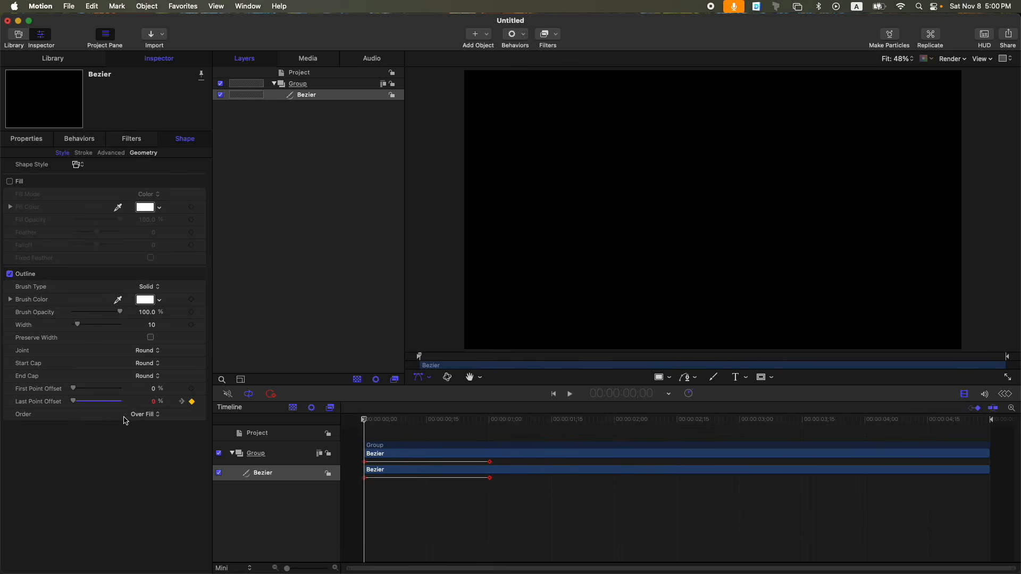
pyautogui.press('space')
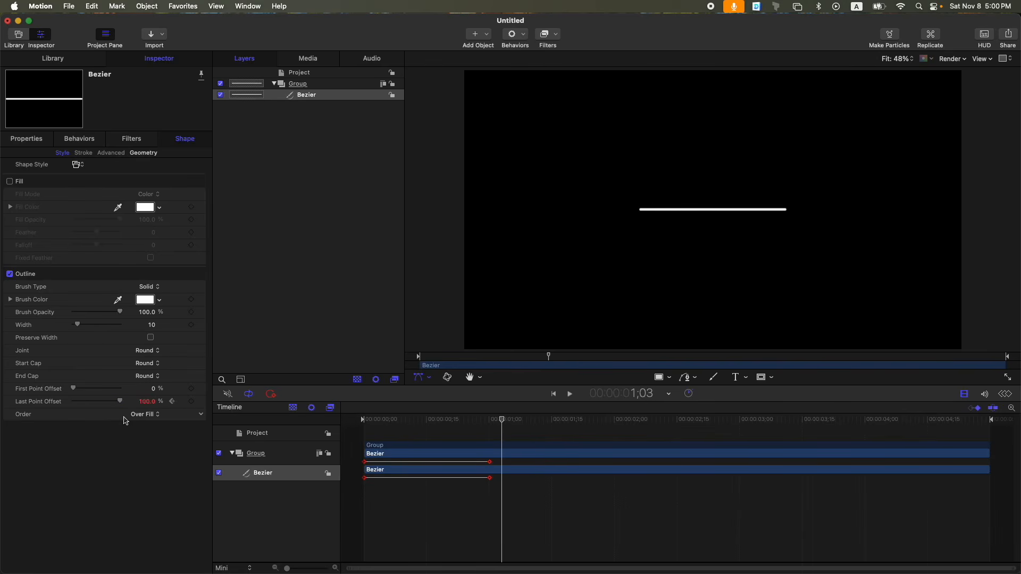
pyautogui.moveTo(502, 425); pyautogui.dragTo(484, 425)
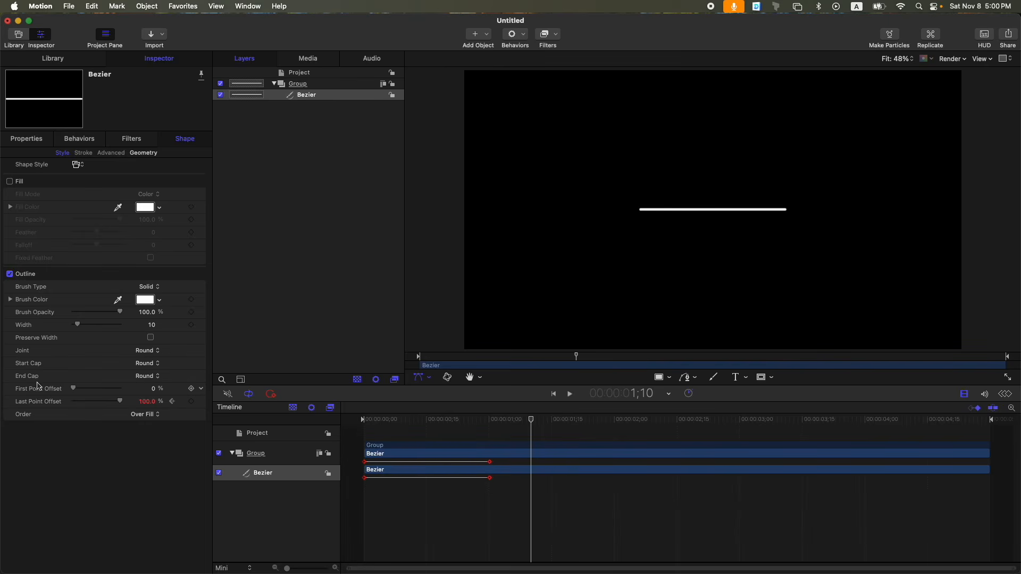
# Step: Keyframe the line's First Point Offset from 0% at 1;10 to 100% at 2;10, and play the animation from the start
pyautogui.click(191, 388)
pyautogui.hotkey('shift', 'Right')
pyautogui.hotkey('shift', 'Right')
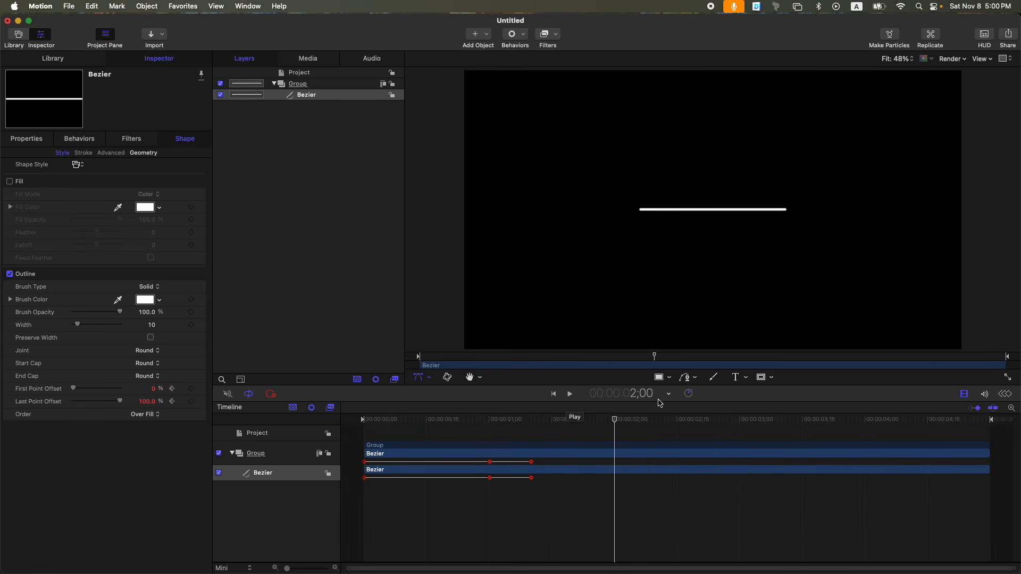
pyautogui.hotkey('shift', 'Right')
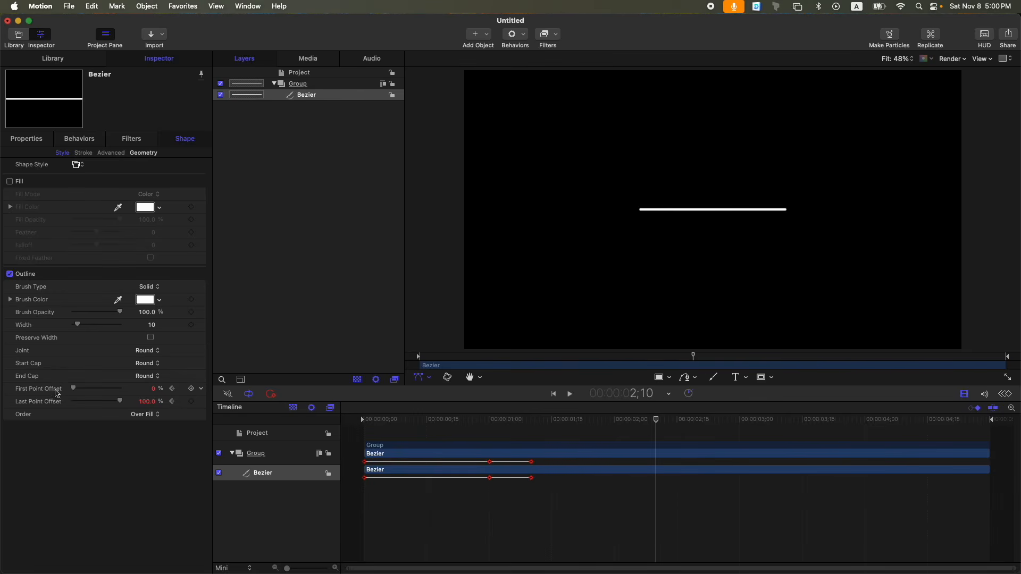
pyautogui.moveTo(75, 389); pyautogui.dragTo(122, 389)
pyautogui.press('Home')
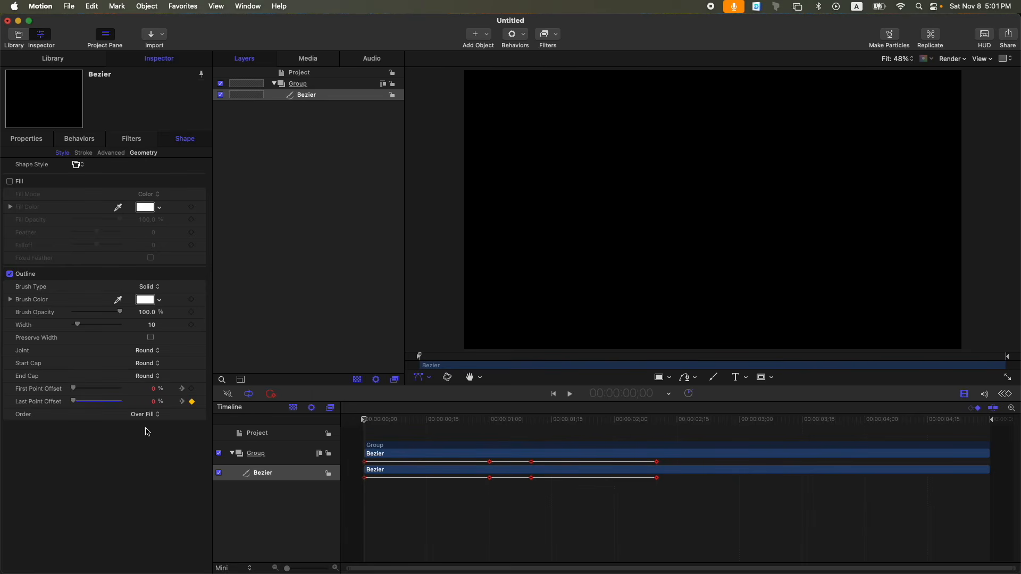
pyautogui.press('space')
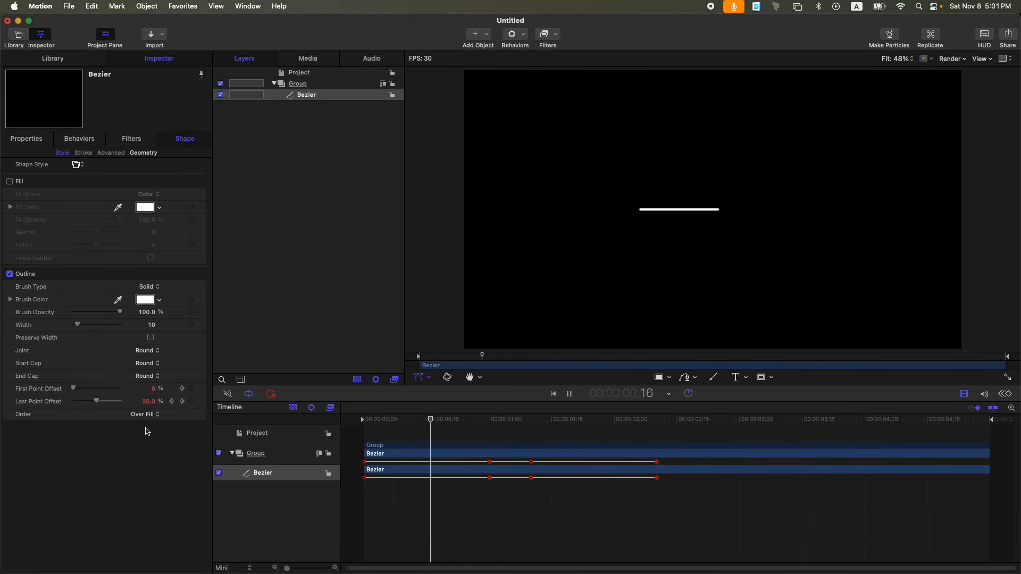
pyautogui.press('space')
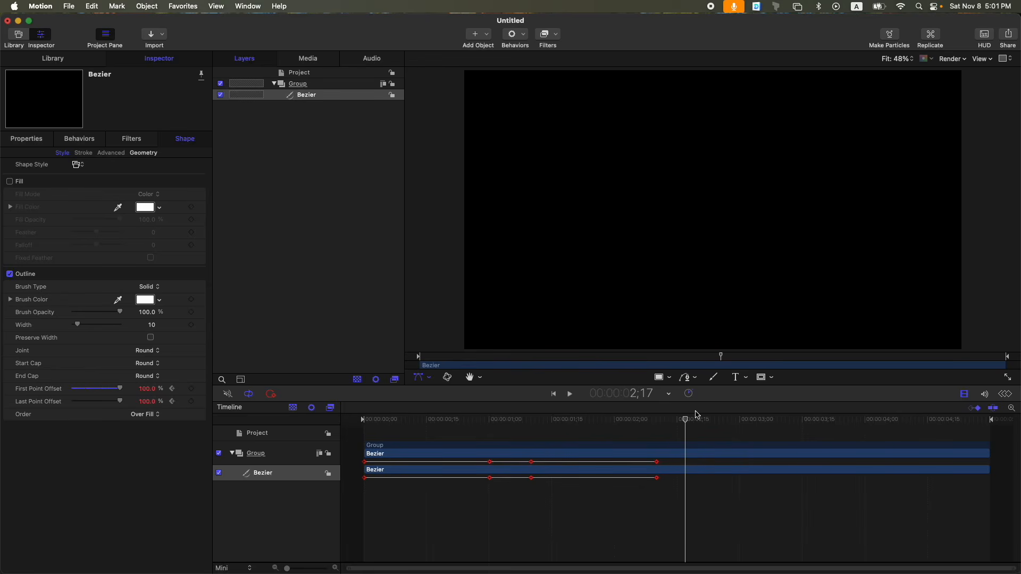
# Step: Set the end of the play range at 2;15 and play back the shortened range
pyautogui.moveTo(682, 423); pyautogui.dragTo(345, 423)
pyautogui.press('alt+super+o')
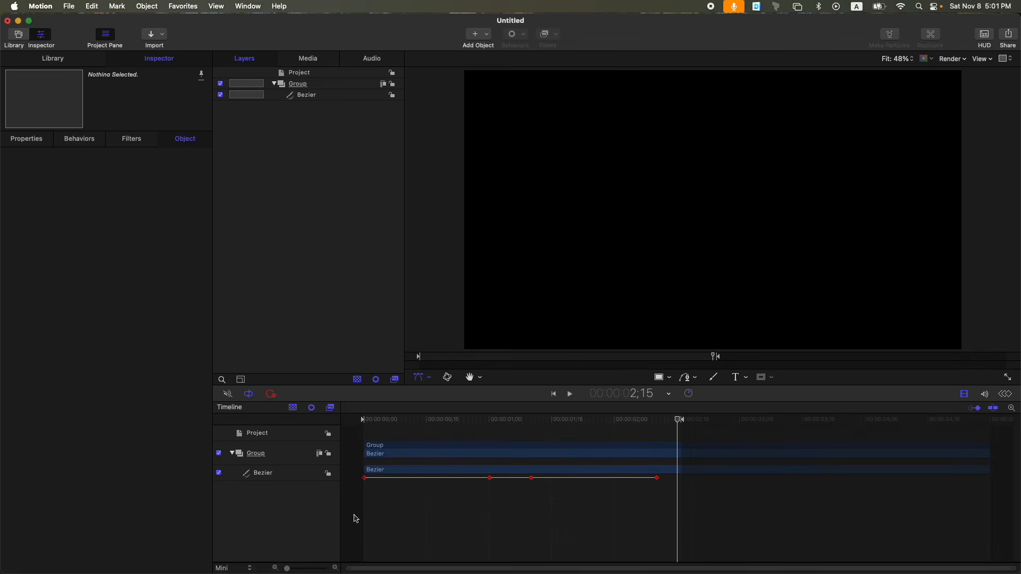
pyautogui.moveTo(450, 419); pyautogui.dragTo(284, 417)
pyautogui.press('space')
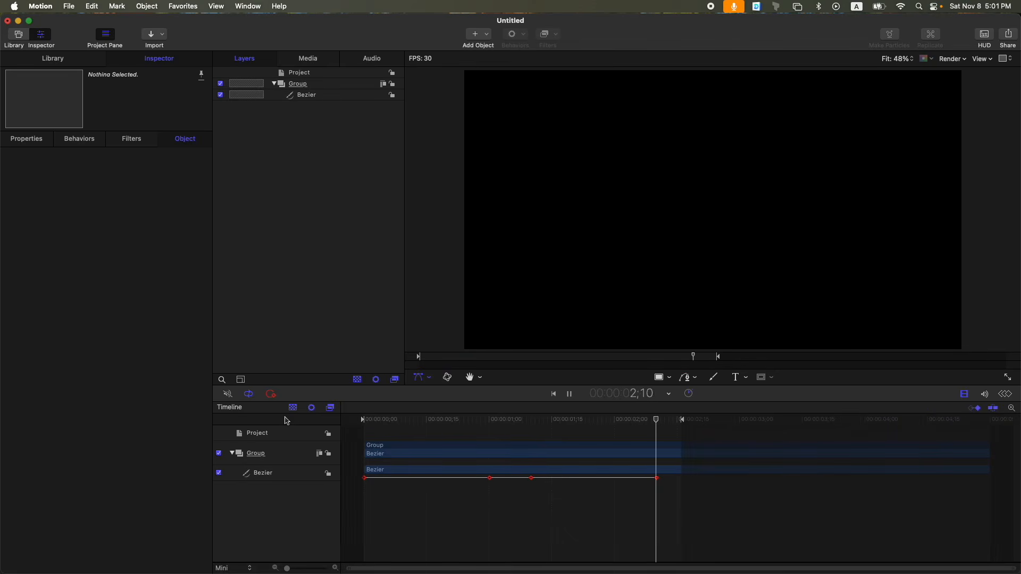
pyautogui.press('space')
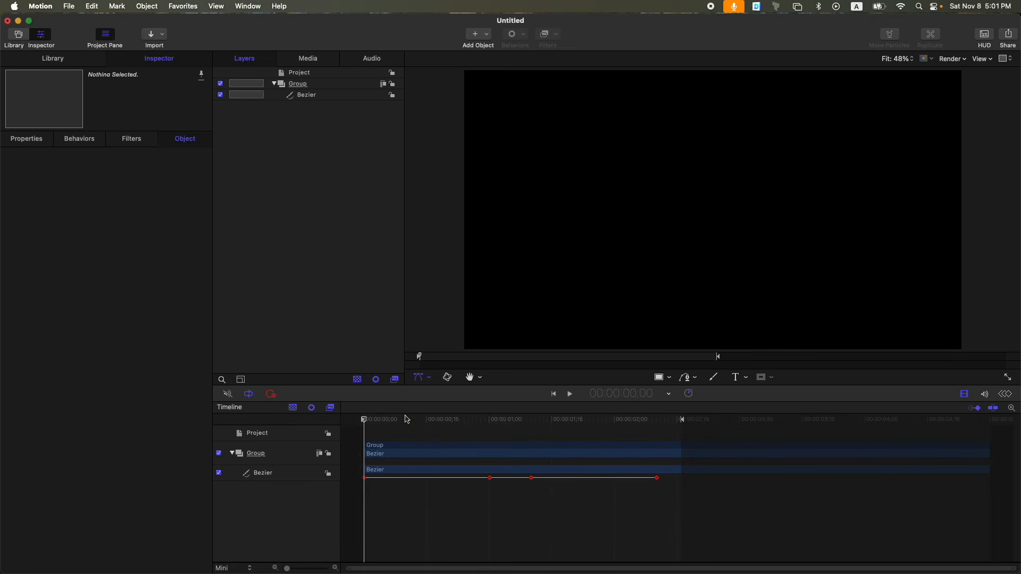
# Step: Reset the Bezier line's First Point Offset and Last Point Offset to remove their keyframes
pyautogui.click(316, 97)
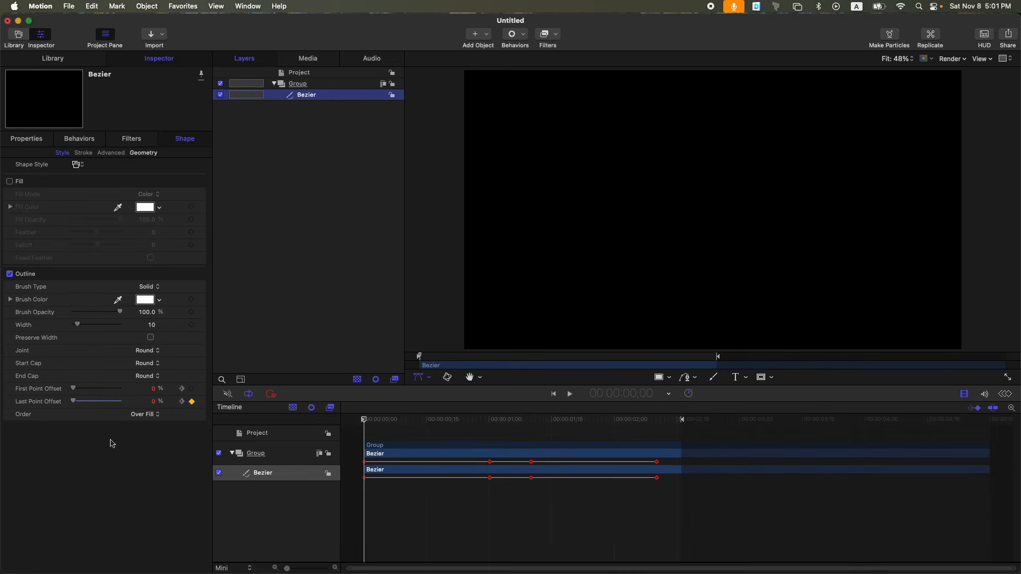
pyautogui.click(206, 389)
pyautogui.click(215, 396)
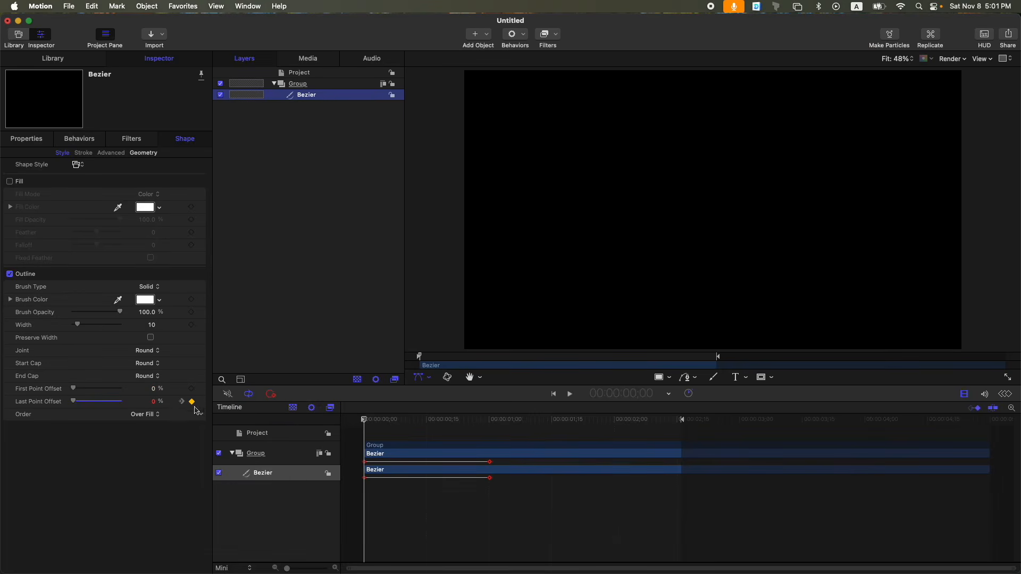
pyautogui.click(197, 404)
pyautogui.click(215, 410)
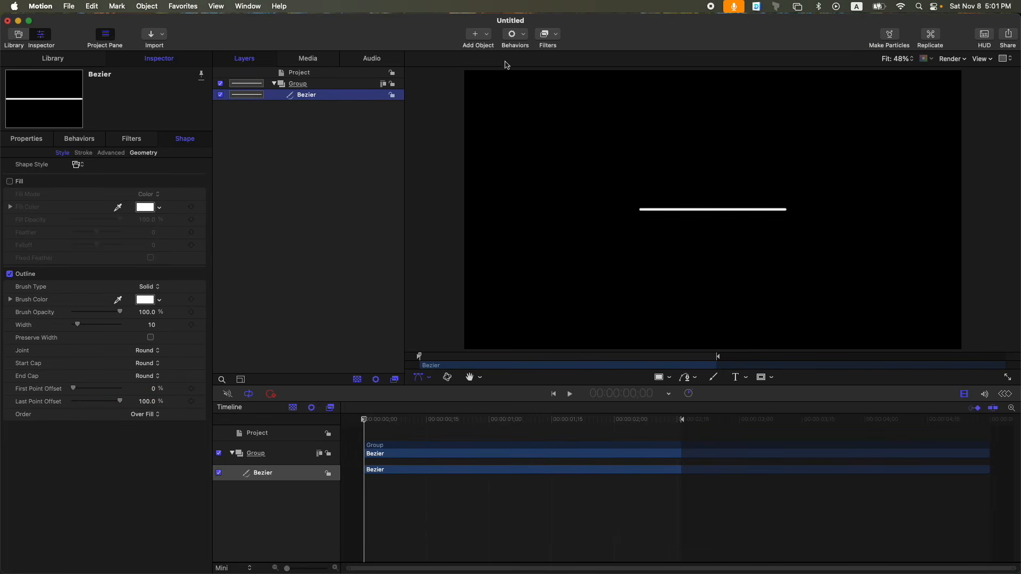
# Step: Apply the Write On shape behavior to the Bezier line
pyautogui.click(515, 40)
pyautogui.moveTo(544, 146)
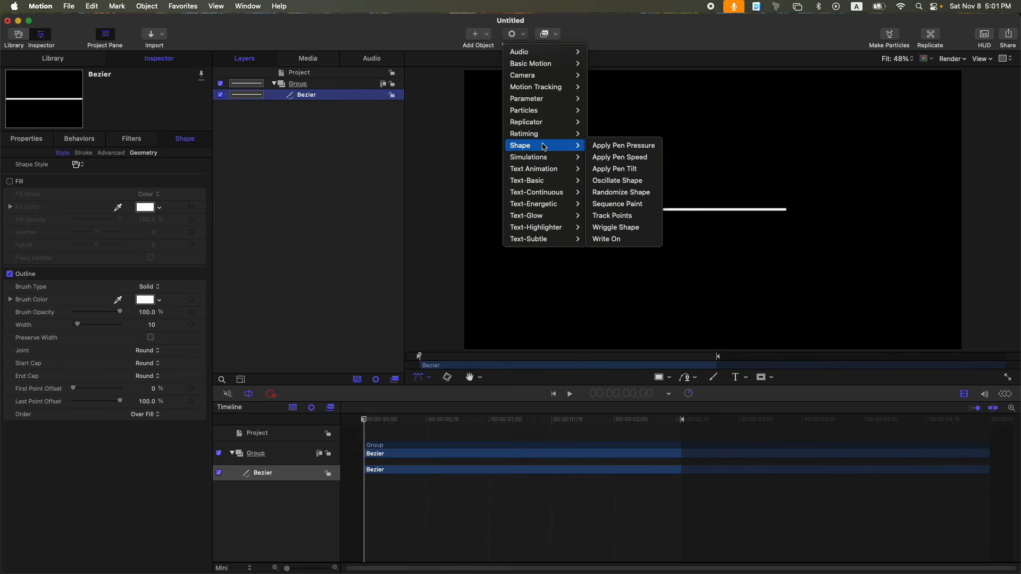
pyautogui.click(606, 238)
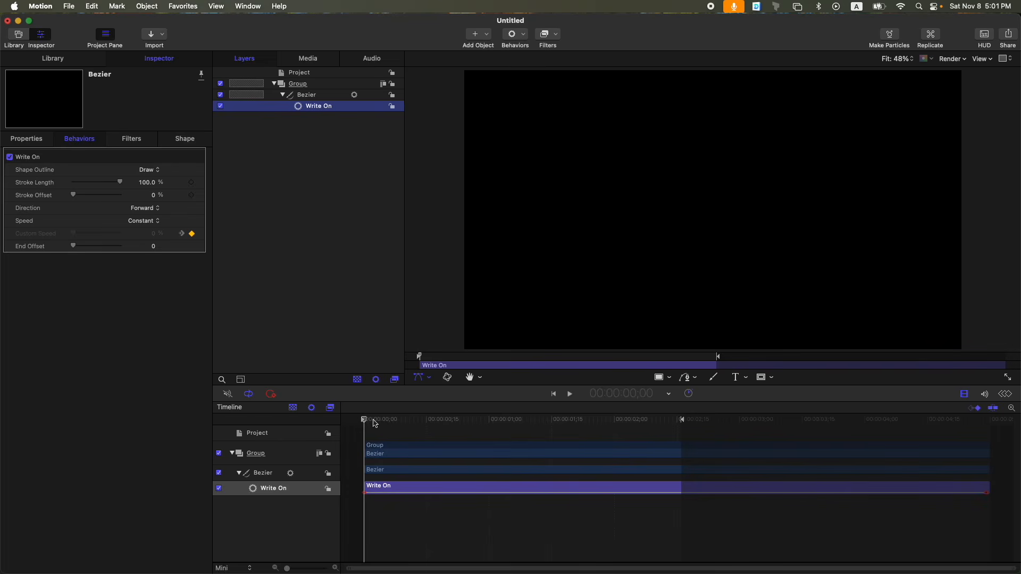
# Step: Trim the Write On behavior to end at 2;10 and play back the result
pyautogui.moveTo(375, 423); pyautogui.dragTo(664, 425)
pyautogui.press('Left')
pyautogui.press('Left')
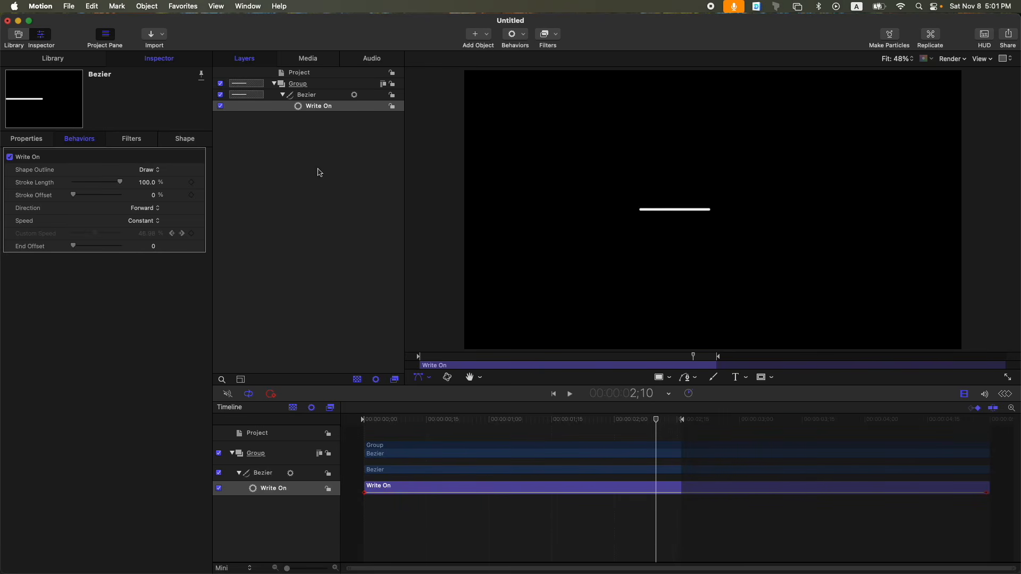
pyautogui.press('o')
pyautogui.press('space')
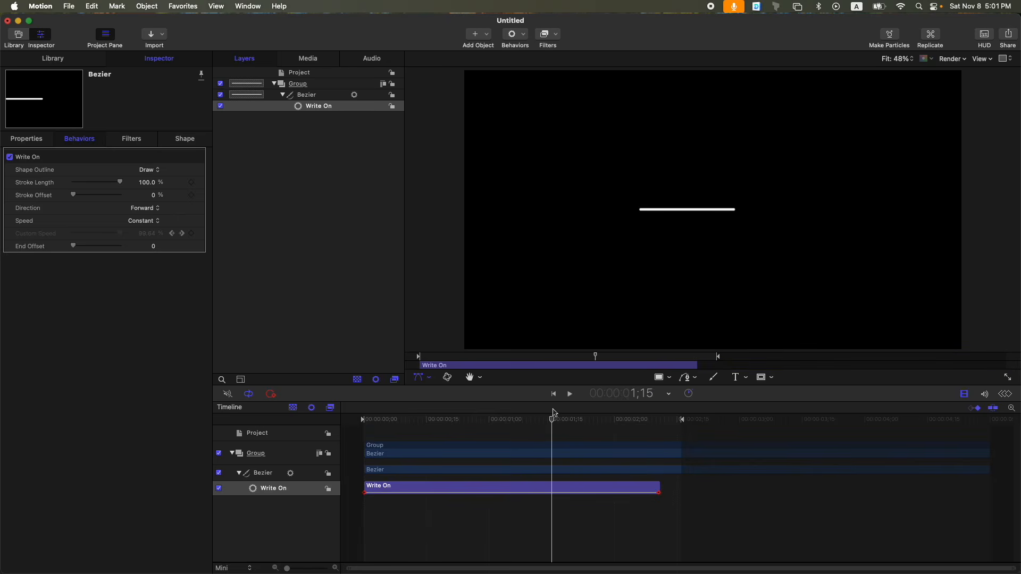
pyautogui.press('space')
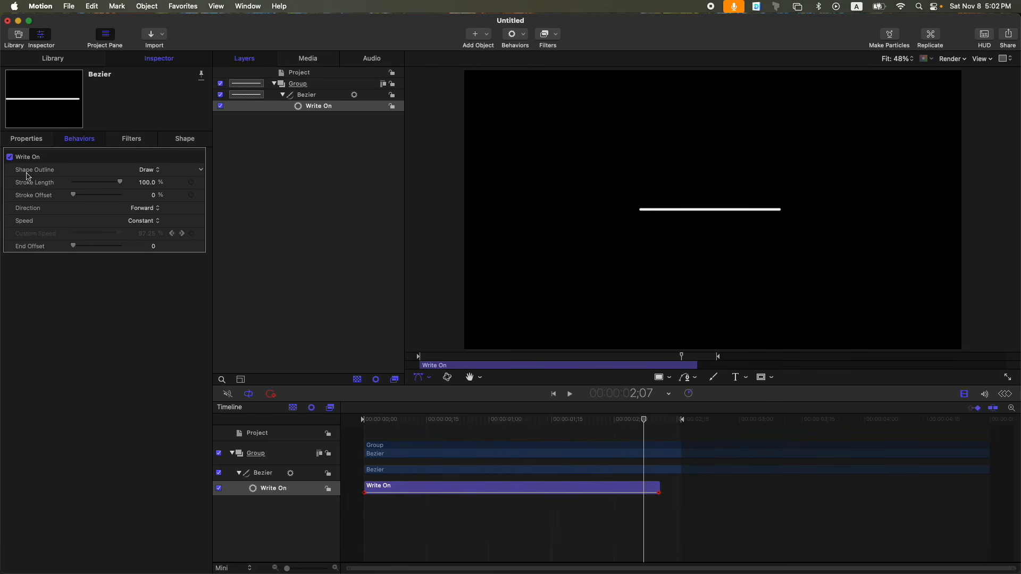
# Step: Preview the Draw outline, set Write On's Shape Outline to Erase, and scrub through the timeline
pyautogui.click(155, 171)
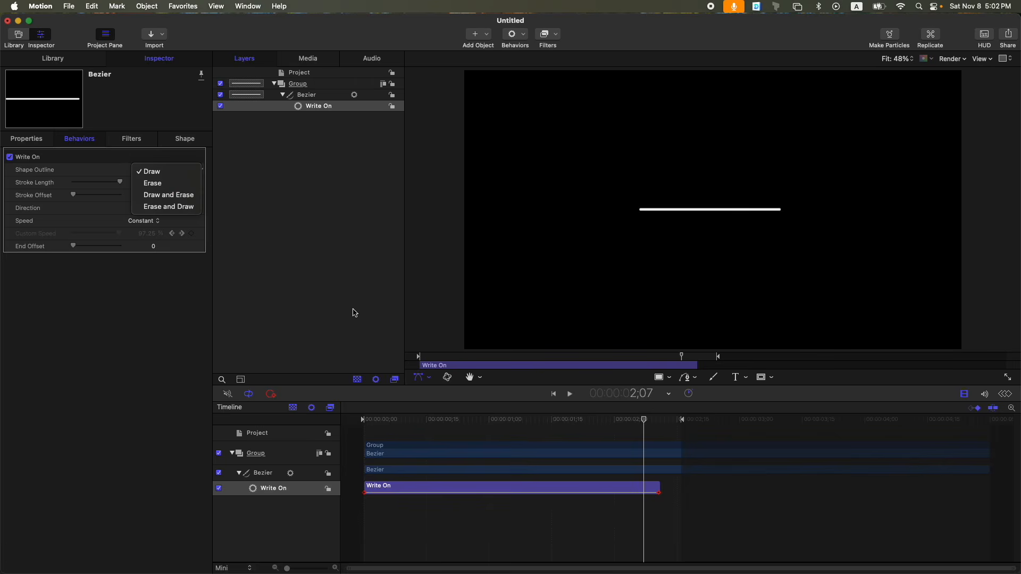
pyautogui.click(424, 421)
pyautogui.moveTo(406, 421)
pyautogui.mouseDown()
pyautogui.moveTo(384, 421)
pyautogui.moveTo(641, 425)
pyautogui.mouseUp()
pyautogui.click(149, 170)
pyautogui.click(149, 181)
pyautogui.moveTo(440, 423)
pyautogui.mouseDown()
pyautogui.moveTo(346, 423)
pyautogui.moveTo(596, 439)
pyautogui.moveTo(311, 420)
pyautogui.mouseUp()
# Step: Change Write On's Shape Outline to Draw and Erase and scrub through the animation
pyautogui.click(149, 170)
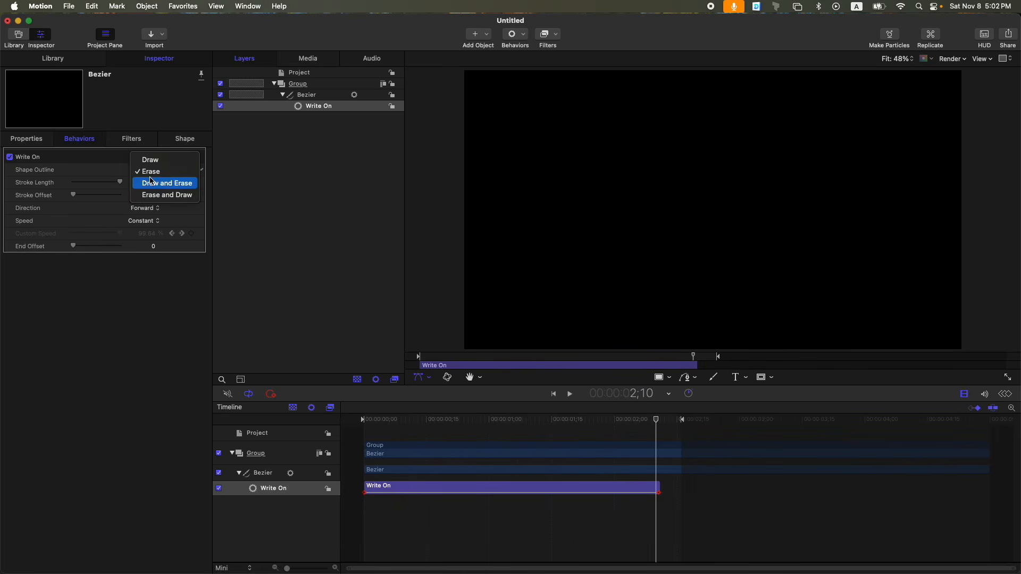
pyautogui.click(151, 183)
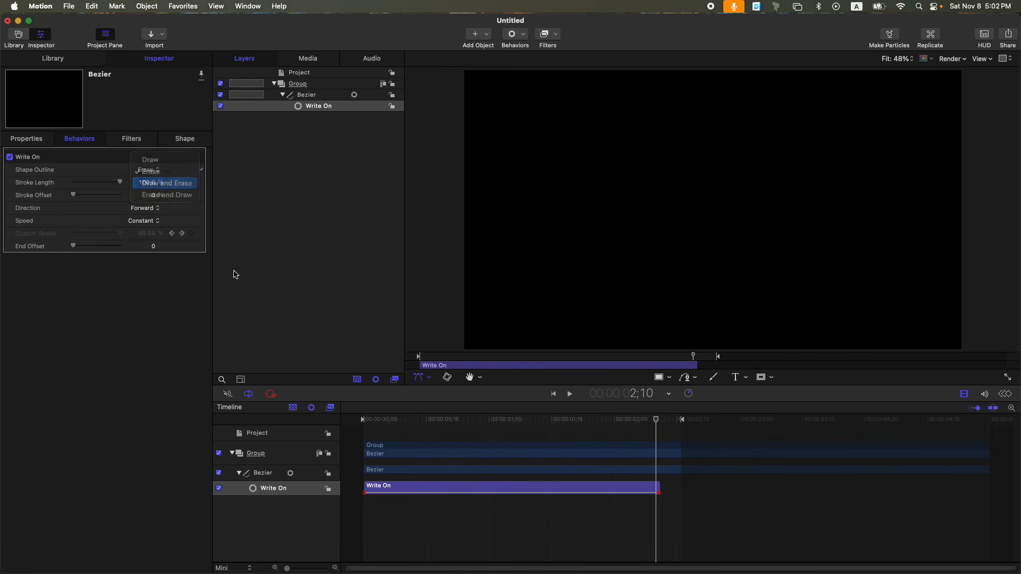
pyautogui.moveTo(430, 425)
pyautogui.mouseDown()
pyautogui.moveTo(339, 423)
pyautogui.moveTo(660, 420)
pyautogui.mouseUp()
# Step: Set Write On's Shape Outline to Erase and Draw, scrub through it, and check the Direction options
pyautogui.click(134, 170)
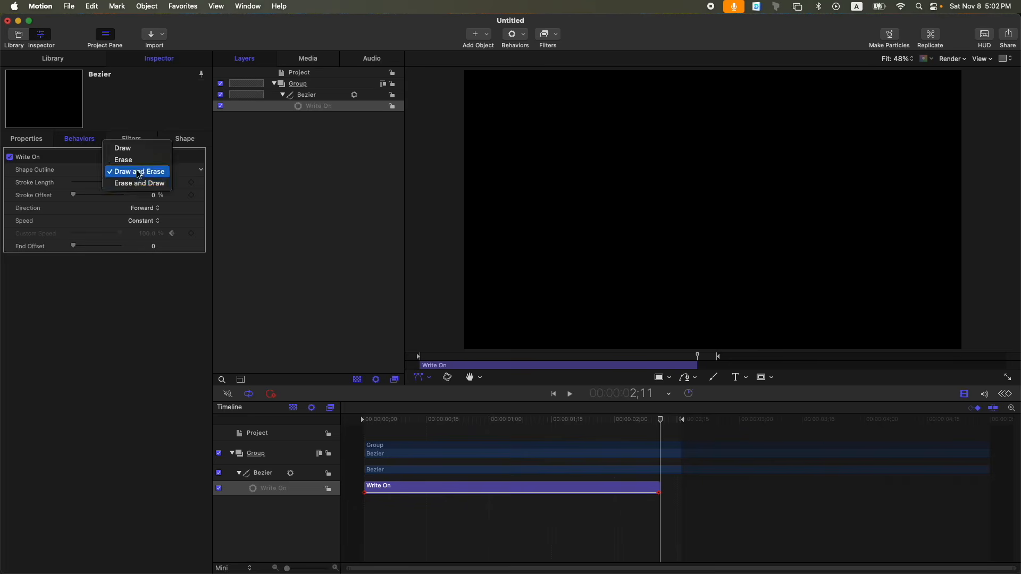
pyautogui.click(142, 185)
pyautogui.moveTo(402, 424)
pyautogui.mouseDown()
pyautogui.moveTo(364, 420)
pyautogui.moveTo(593, 420)
pyautogui.moveTo(656, 401)
pyautogui.mouseUp()
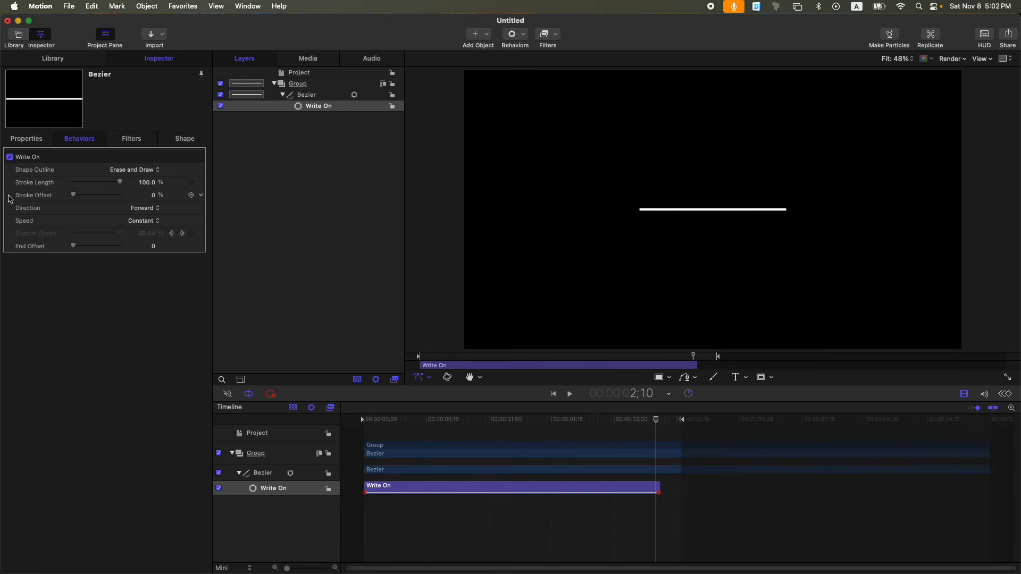
pyautogui.click(145, 208)
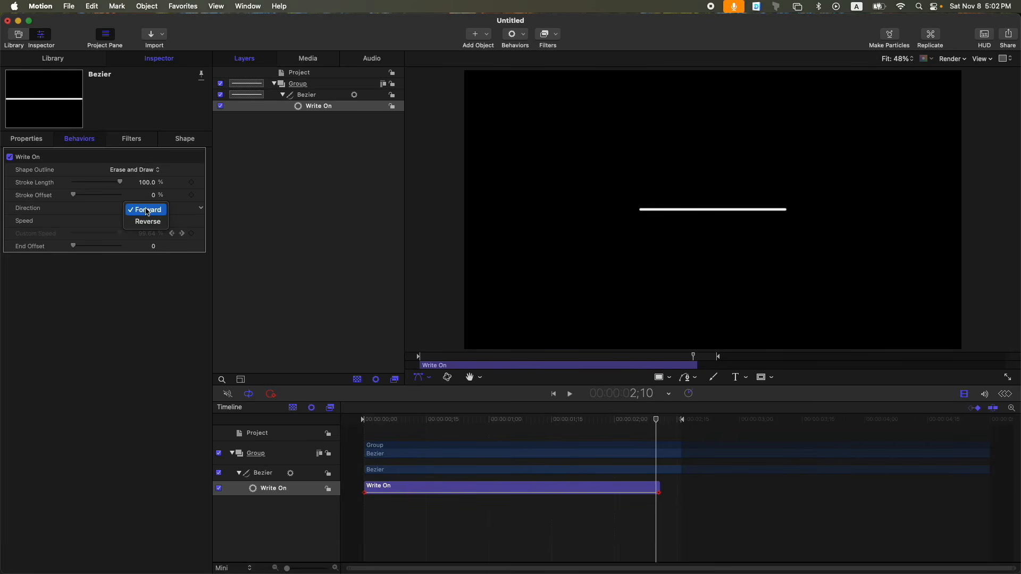
pyautogui.click(397, 423)
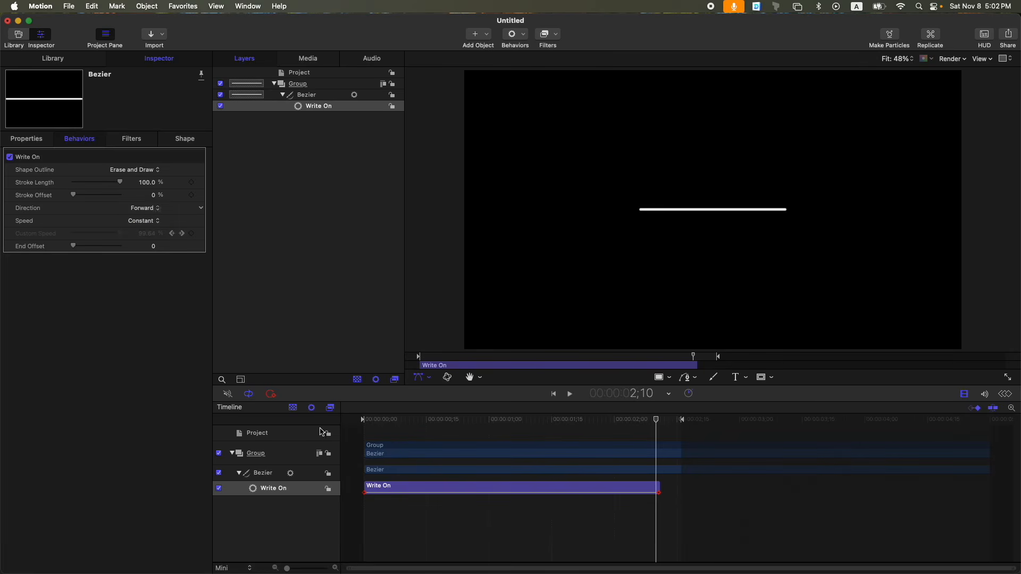
# Step: Switch Write On's Shape Outline back to Draw and Erase and scrub through the timeline
pyautogui.click(133, 170)
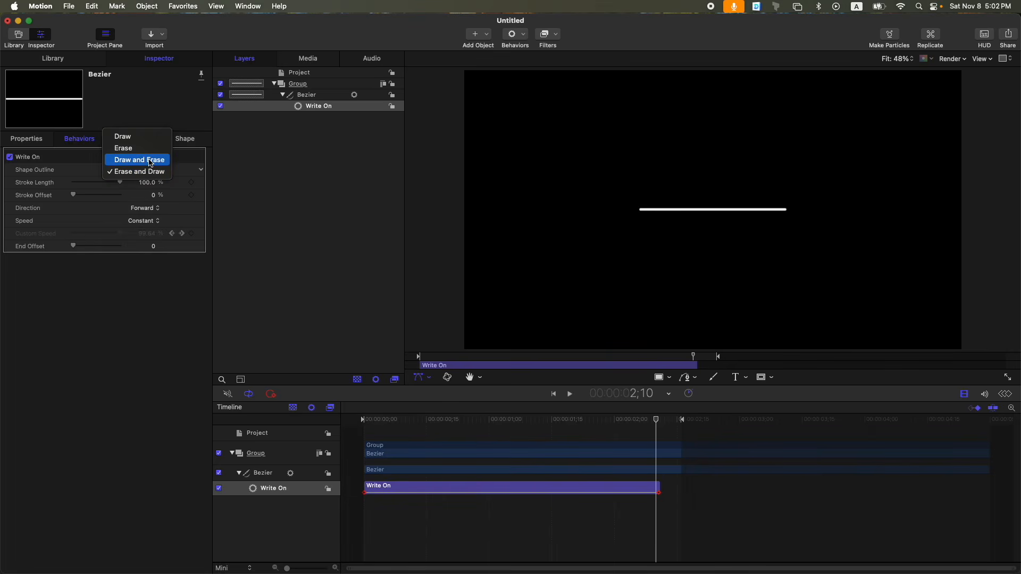
pyautogui.click(138, 159)
pyautogui.moveTo(411, 424); pyautogui.dragTo(638, 443)
# Step: Set the Write On behavior's Direction to Reverse and preview the animation
pyautogui.click(145, 208)
pyautogui.click(146, 220)
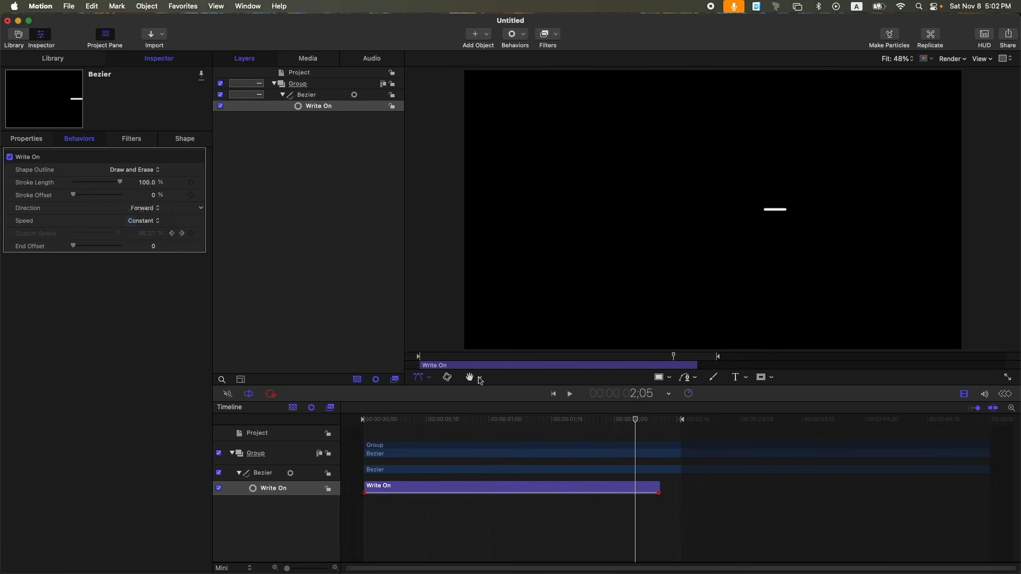
pyautogui.moveTo(411, 424)
pyautogui.mouseDown()
pyautogui.moveTo(376, 427)
pyautogui.moveTo(604, 436)
pyautogui.moveTo(668, 428)
pyautogui.mouseUp()
pyautogui.press('space')
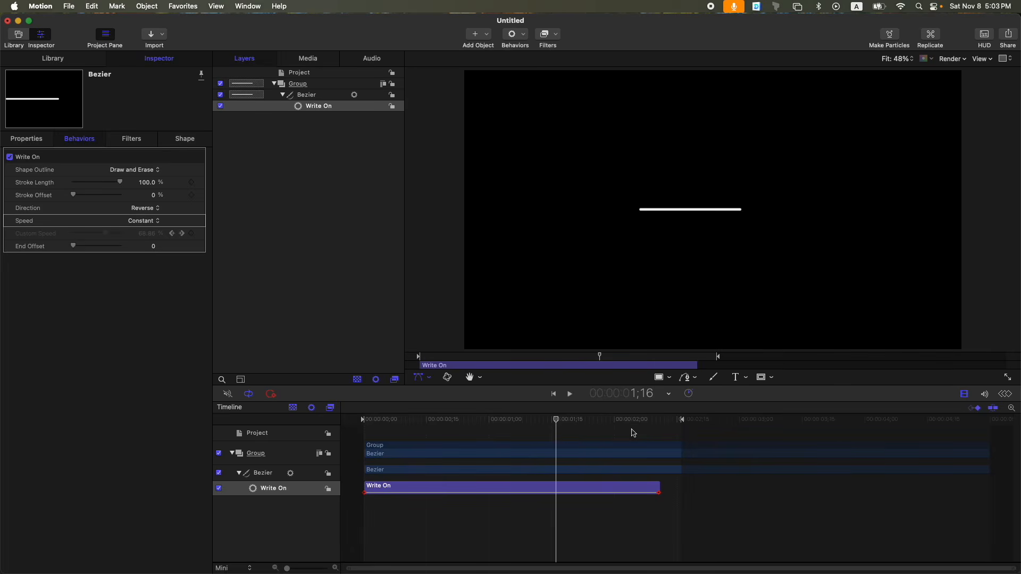
# Step: Play the reversed animation from the start, set Write On's Direction back to Forward, and preview it again
pyautogui.moveTo(498, 419); pyautogui.dragTo(208, 420)
pyautogui.press('space')
pyautogui.click(162, 211)
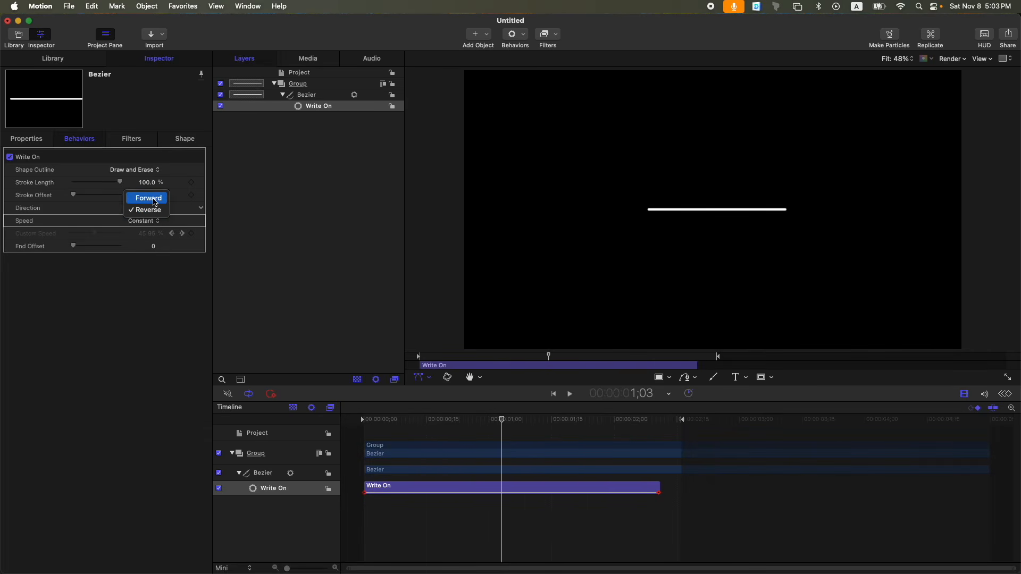
pyautogui.click(154, 200)
pyautogui.press('space')
pyautogui.press('space')
# Step: Set Write On's Speed to Custom and show only its curve in the Keyframe Editor in place of the timeline
pyautogui.click(139, 221)
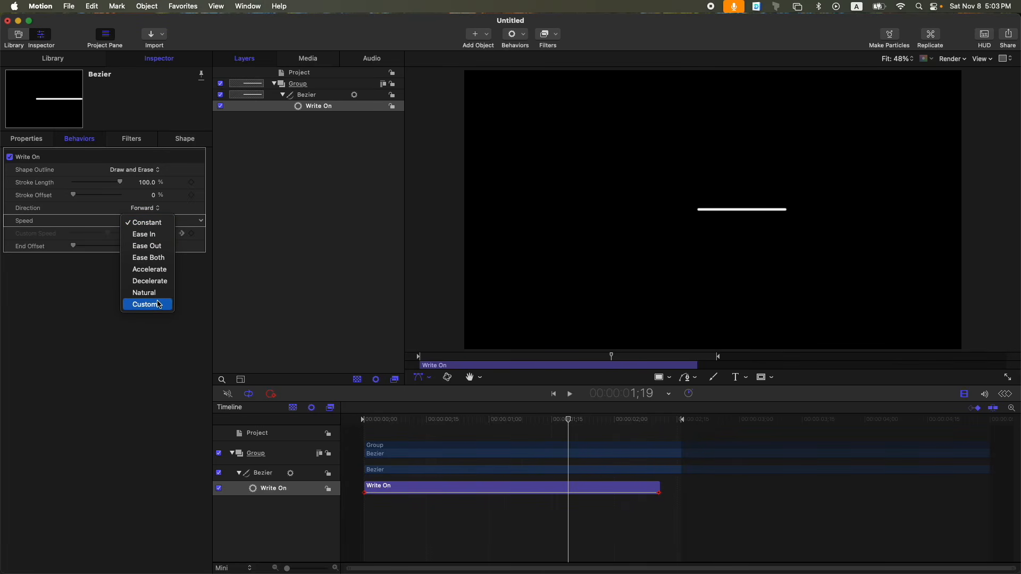
pyautogui.click(145, 304)
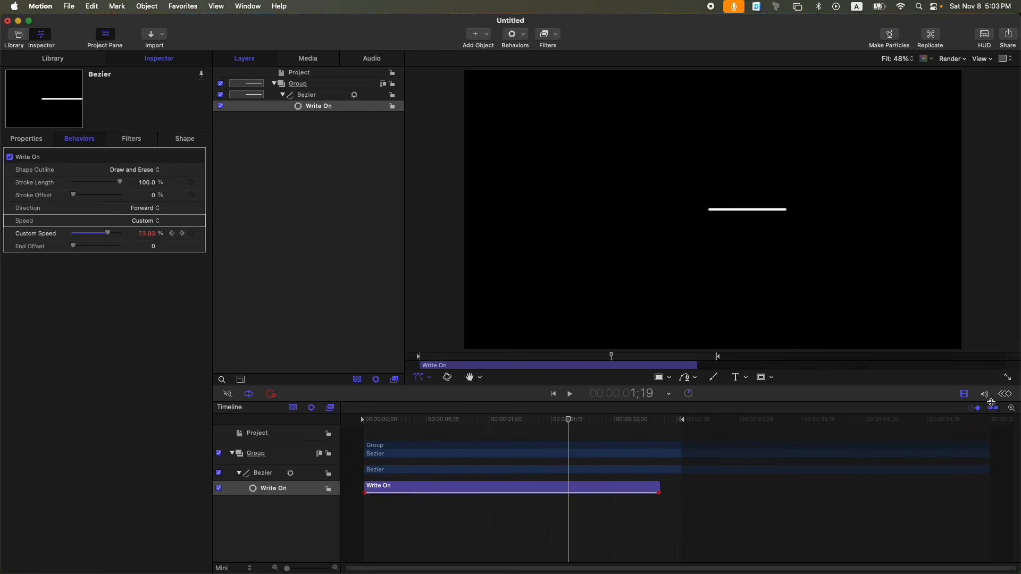
pyautogui.click(1006, 396)
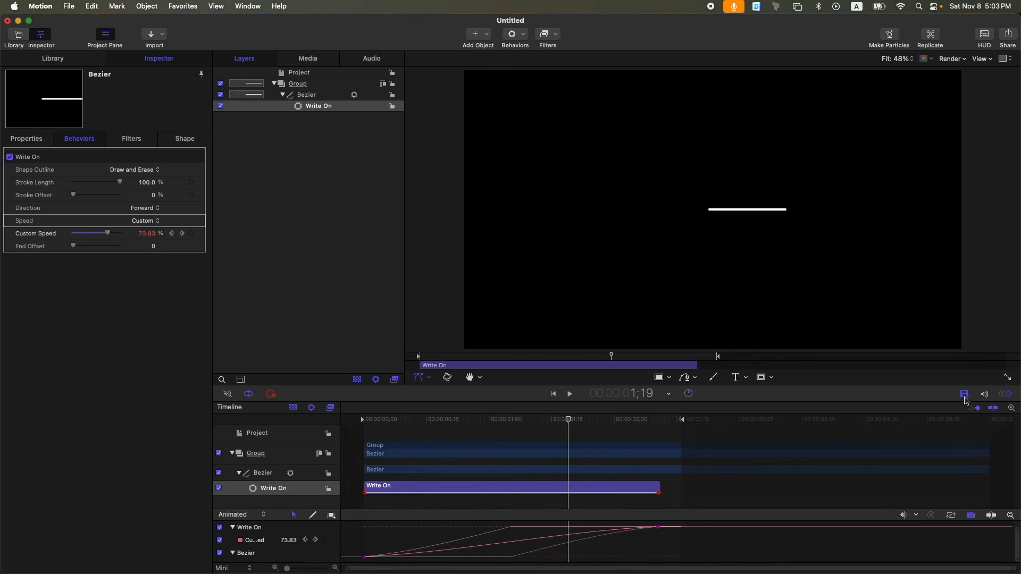
pyautogui.click(965, 394)
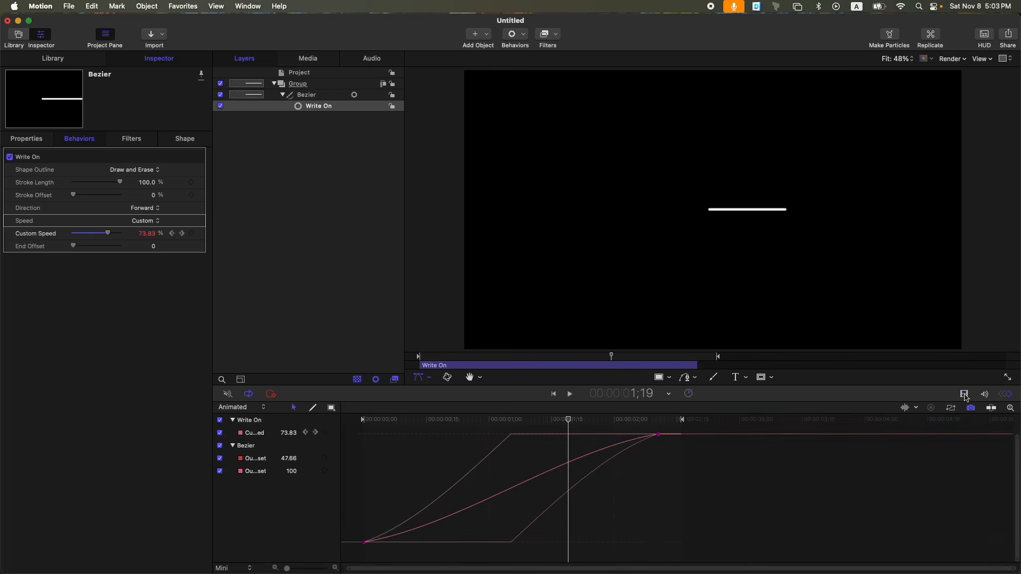
# Step: Reshape the Custom Speed curve into a steep S by extending the Bezier handles of its end and start keyframes
pyautogui.click(658, 434)
pyautogui.moveTo(560, 454); pyautogui.dragTo(462, 435)
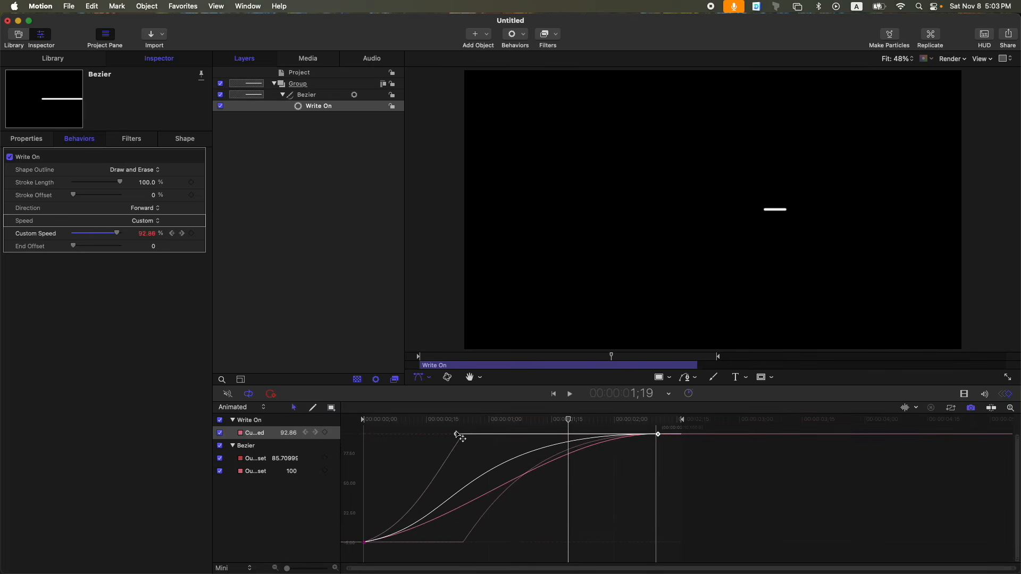
pyautogui.click(364, 543)
pyautogui.moveTo(461, 527); pyautogui.dragTo(613, 543)
# Step: Play the animation with the custom speed curve from the start and bring back the timeline in place of the Keyframe Editor
pyautogui.moveTo(565, 420); pyautogui.dragTo(286, 405)
pyautogui.press('space')
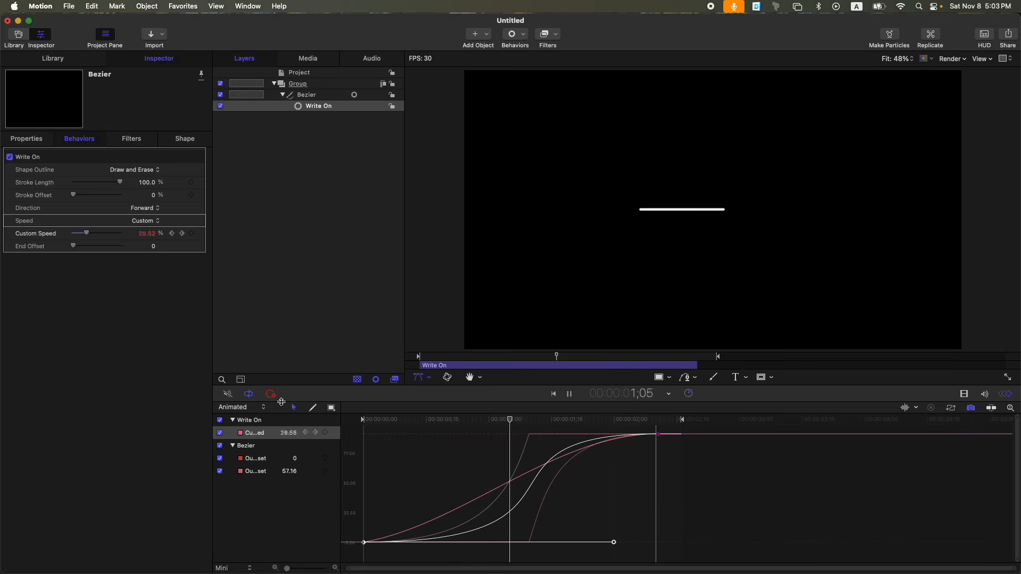
pyautogui.press('super+7')
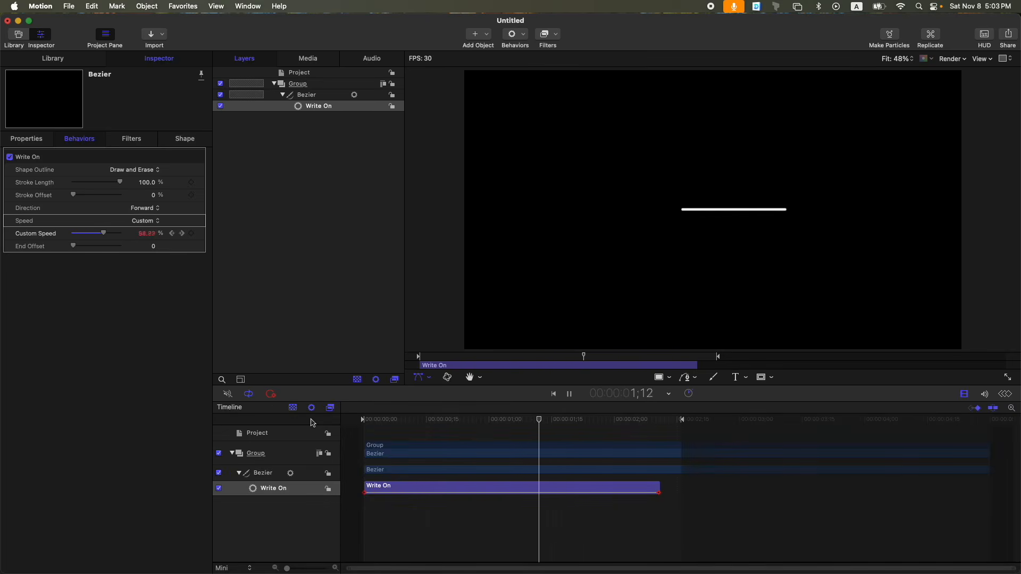
pyautogui.press('space')
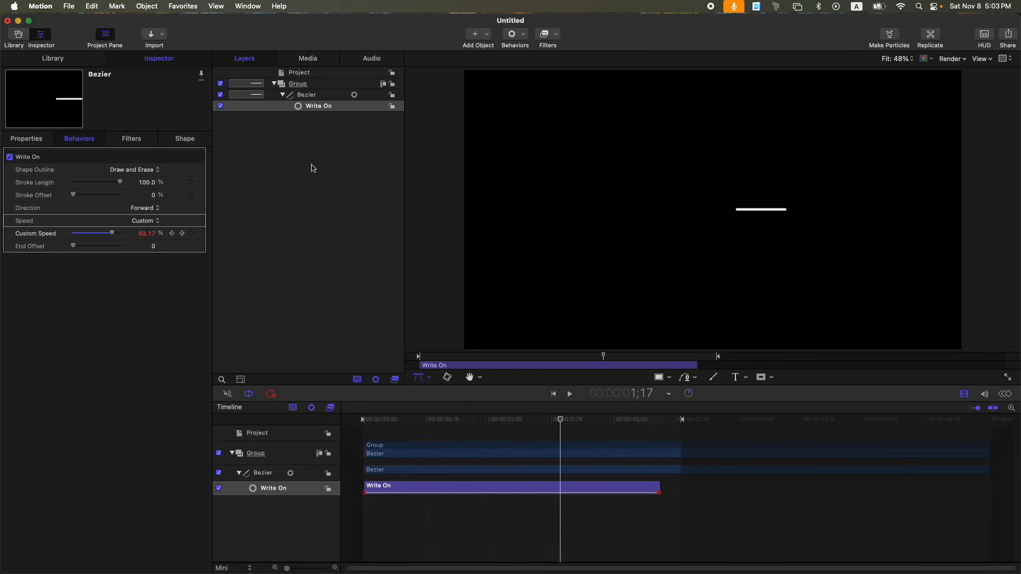
# Step: Return the playhead to the start and delete the Write On behavior from the Bezier line
pyautogui.moveTo(523, 419); pyautogui.dragTo(331, 423)
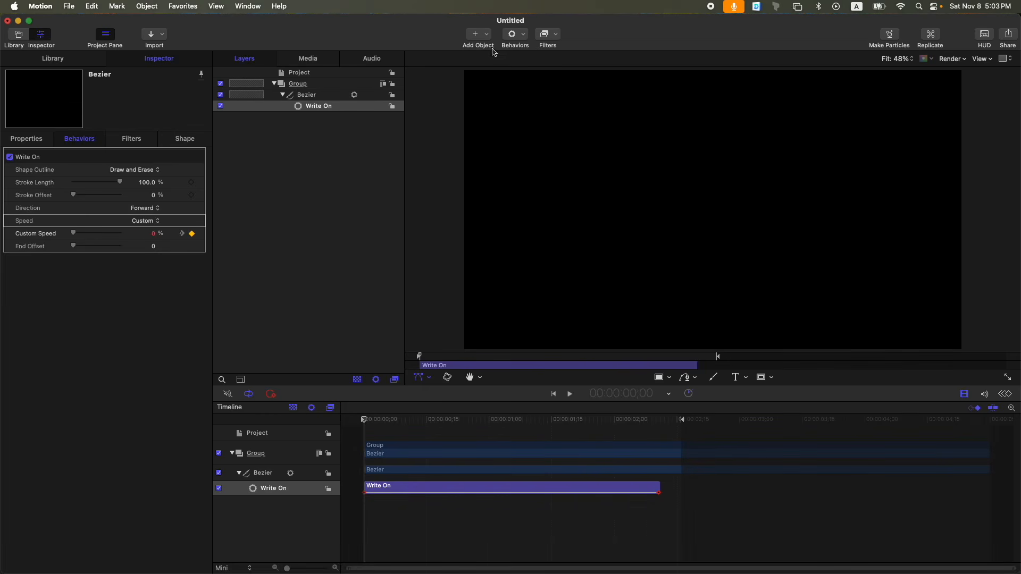
pyautogui.press('Delete')
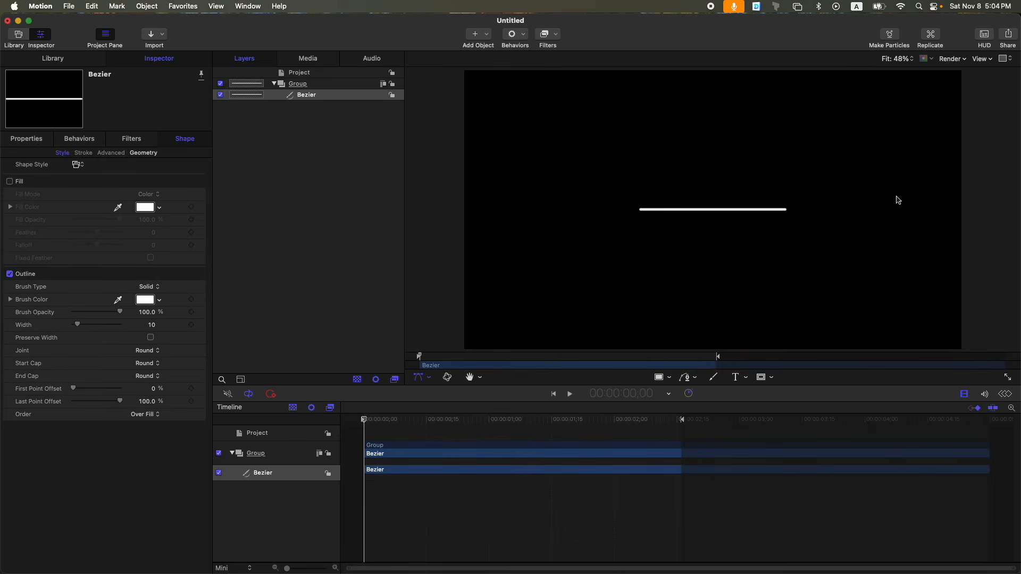
# Step: Apply the Light Streak 01 shape style from the Library's Light category to the Bezier line
pyautogui.click(68, 60)
pyautogui.click(47, 254)
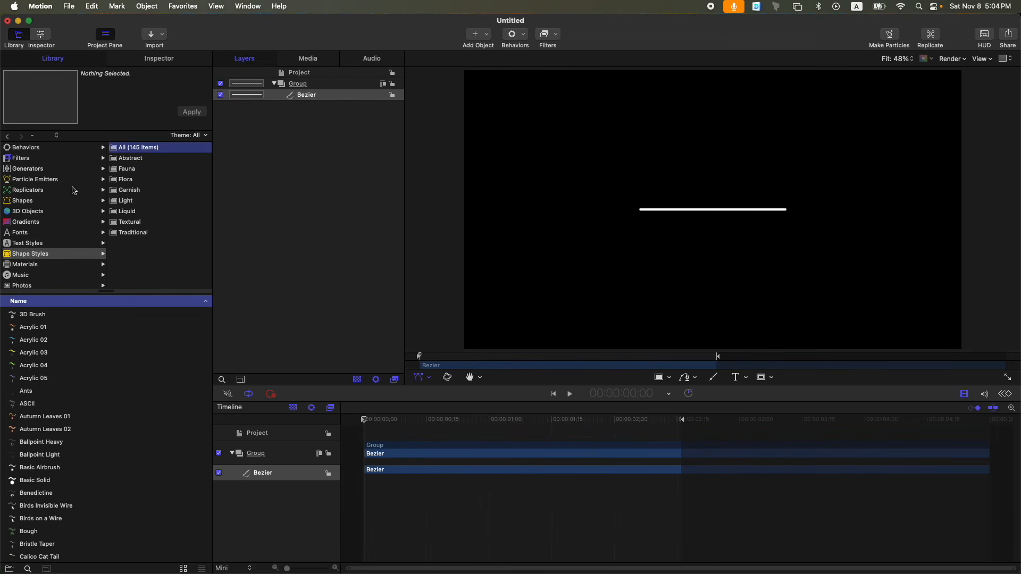
pyautogui.click(127, 201)
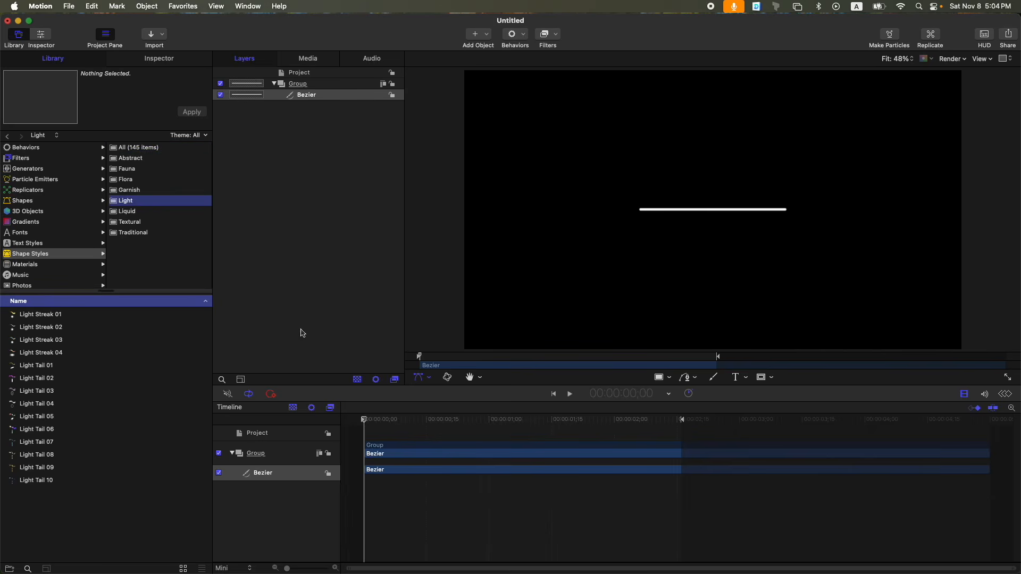
pyautogui.click(77, 317)
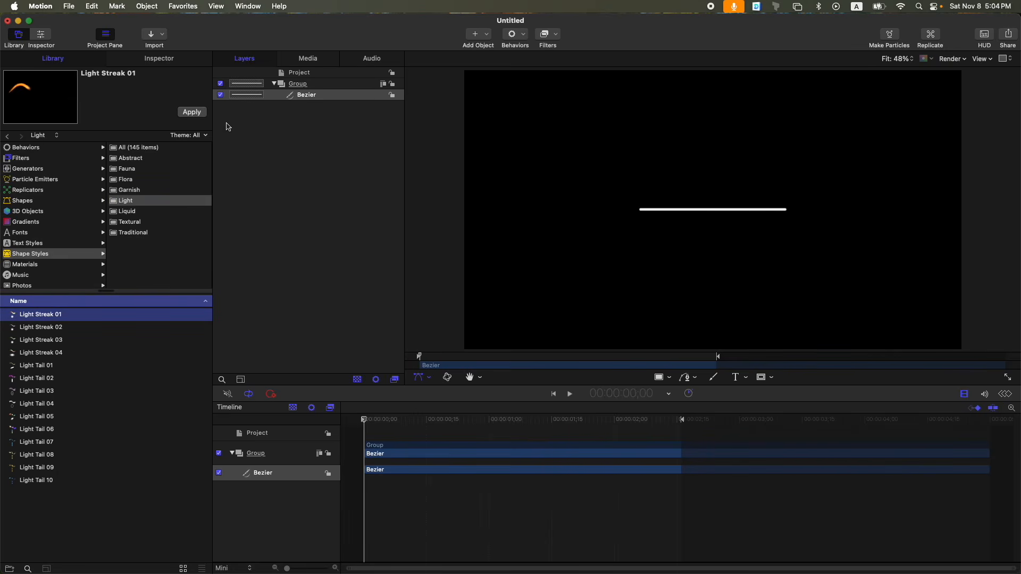
pyautogui.click(184, 114)
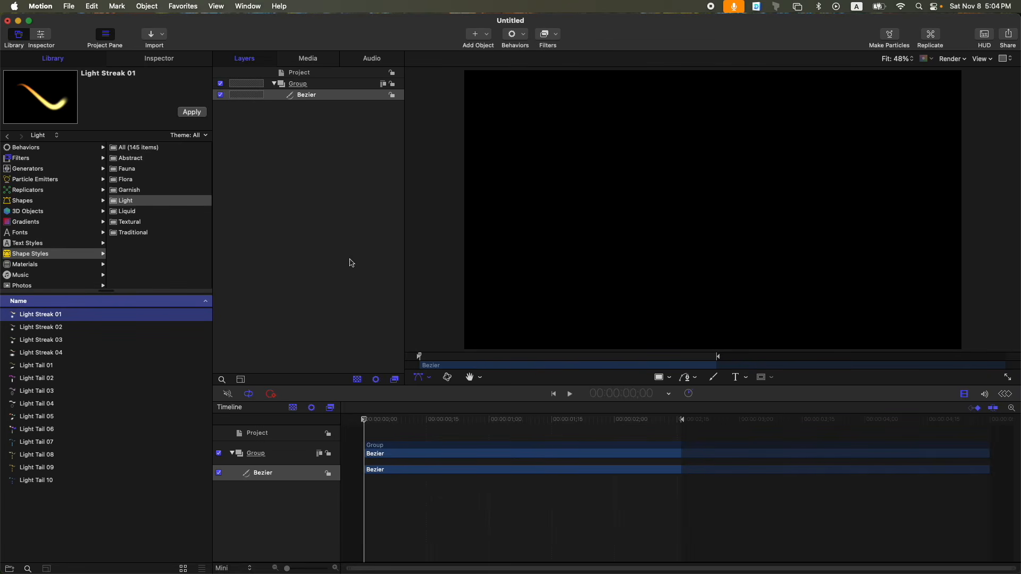
# Step: Play the Light Streak 01 animation from the first frame and undo the applied shape style
pyautogui.click(362, 423)
pyautogui.press('space')
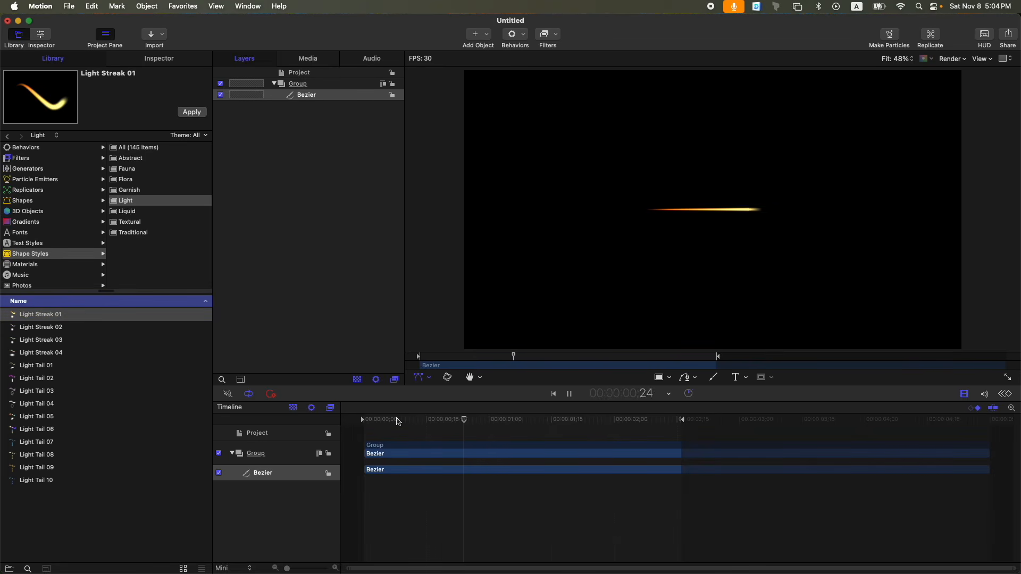
pyautogui.press('space')
pyautogui.press('super+z')
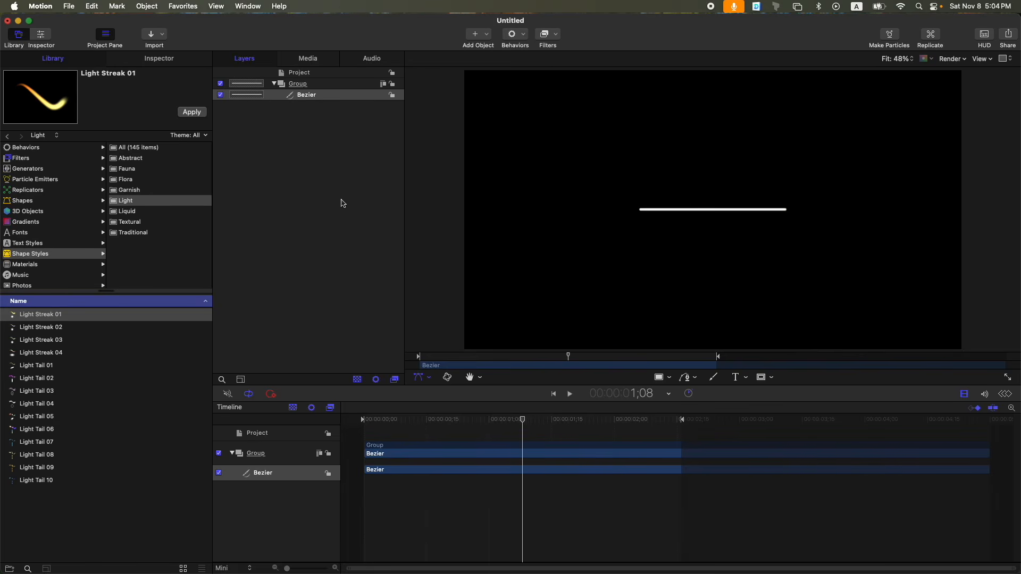
# Step: Set the Bezier outline's Brush Type to Airbrush and its Width to 36 in the Inspector
pyautogui.press('super+3')
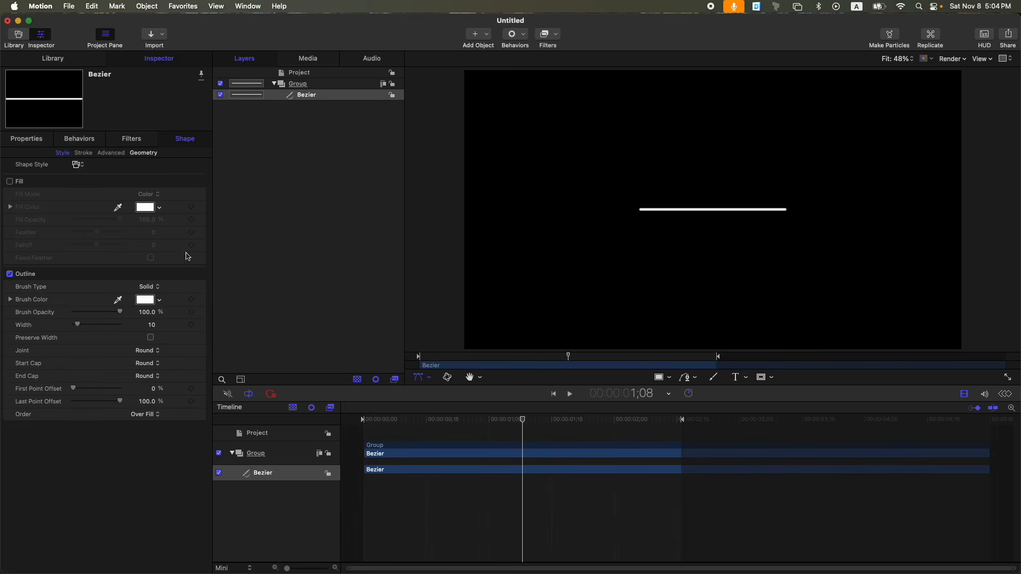
pyautogui.press('Home')
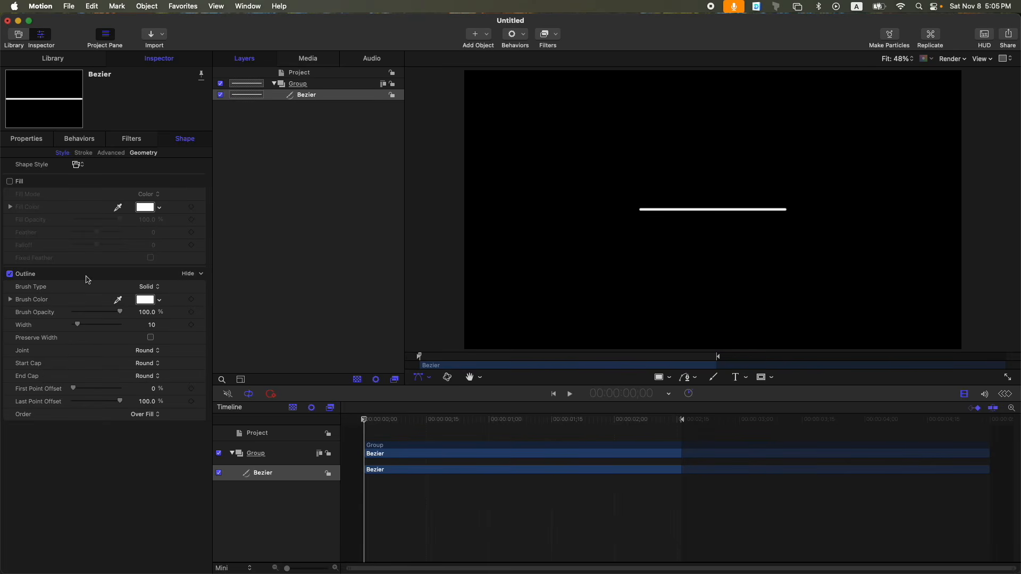
pyautogui.click(149, 287)
pyautogui.click(161, 301)
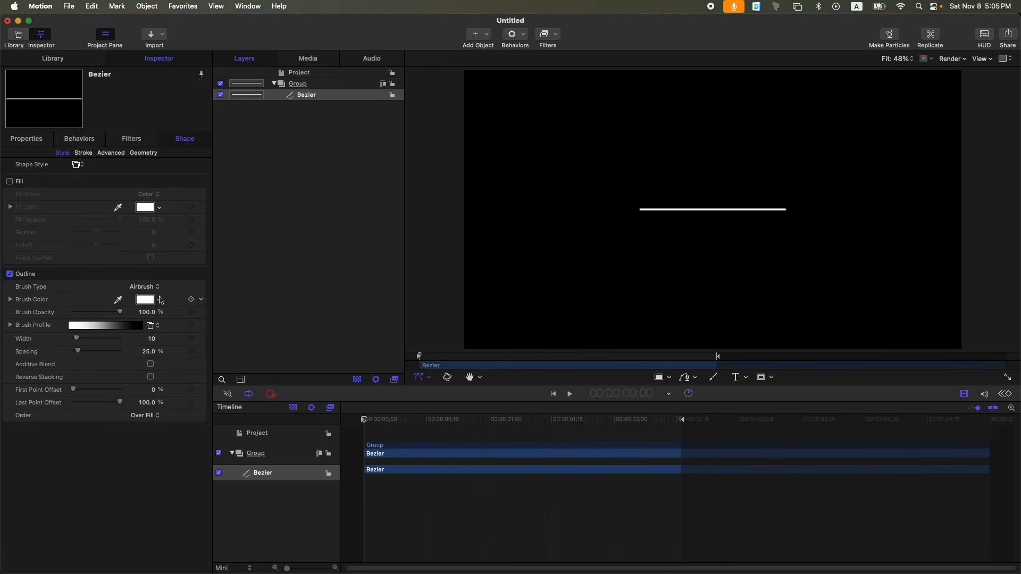
pyautogui.moveTo(78, 340); pyautogui.dragTo(90, 339)
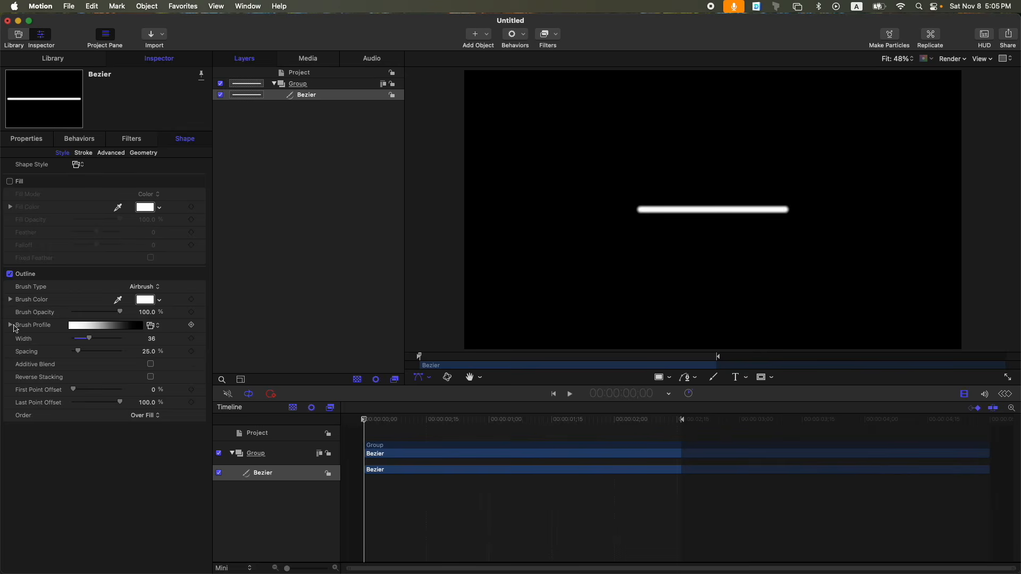
# Step: Expand the Brush Profile gradient and remove its black end tag to give the airbrush stroke a hard edge
pyautogui.click(10, 325)
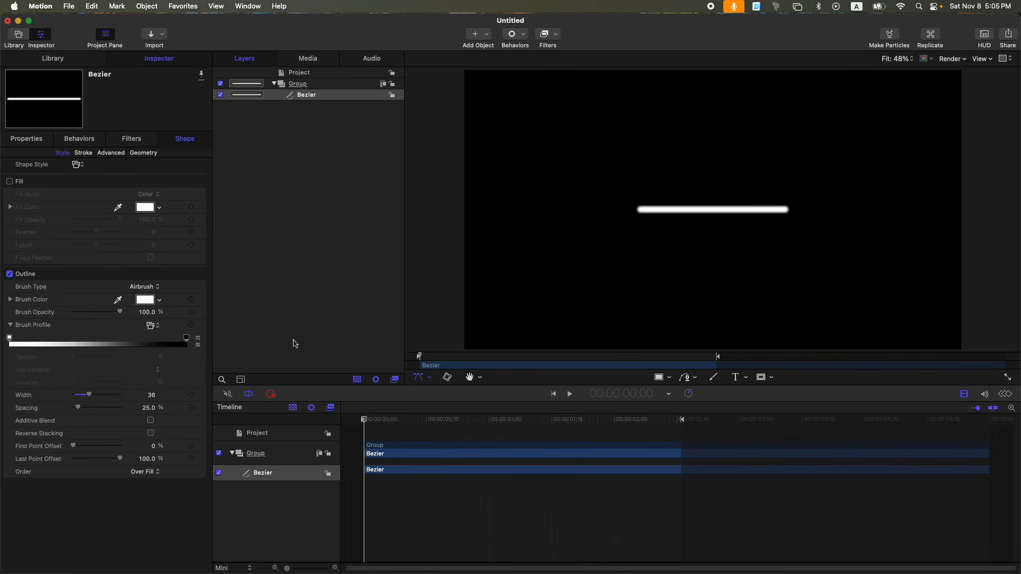
pyautogui.moveTo(188, 340); pyautogui.dragTo(360, 187)
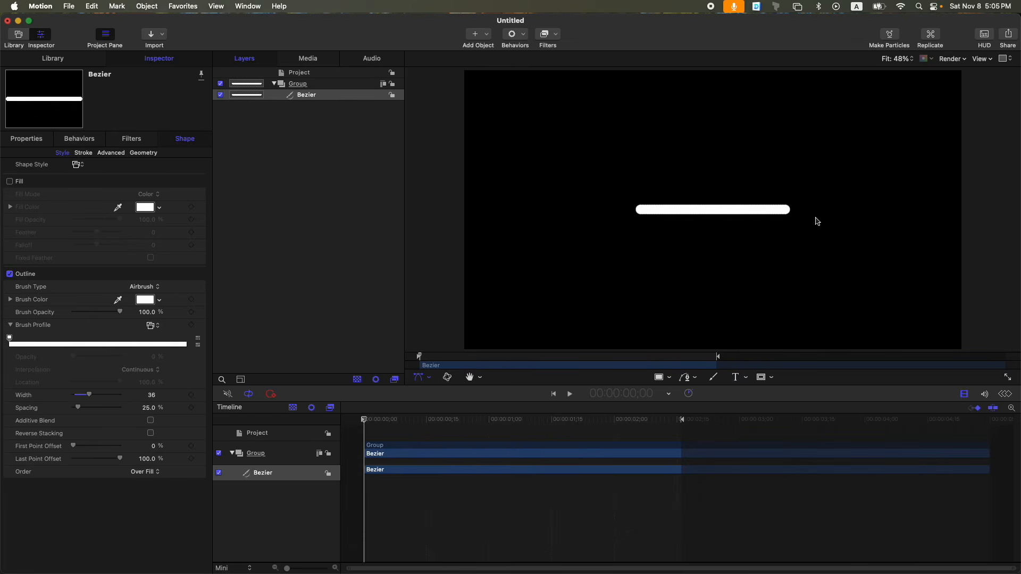
# Step: Try a brush Spacing of 10%, undo it, and zoom in to inspect the dabs along the stroke's edges
pyautogui.click(150, 410)
pyautogui.write('10')
pyautogui.press('Return')
pyautogui.press('super+z')
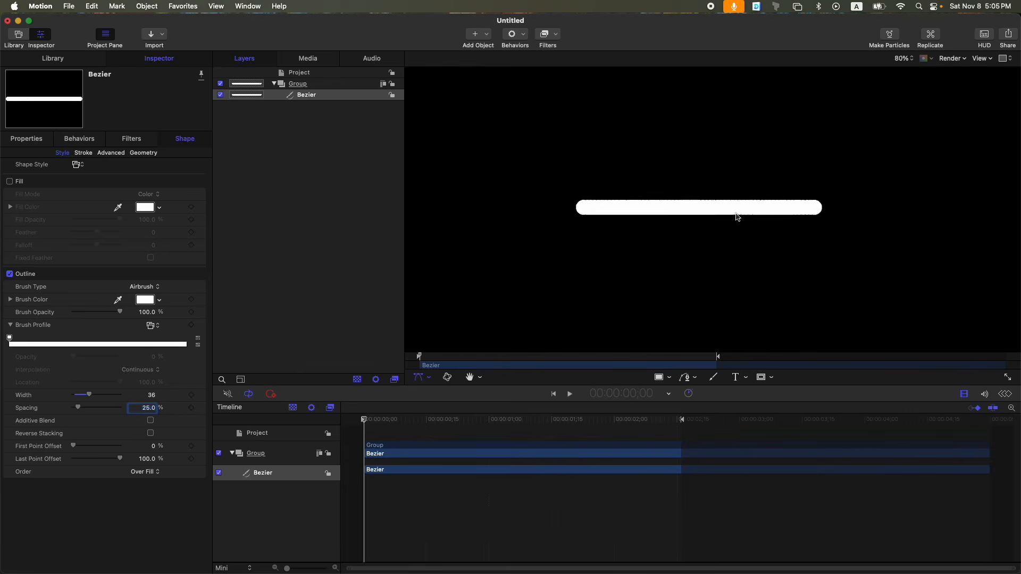
pyautogui.scroll(5, 736, 216)
pyautogui.scroll(10, 737, 216)
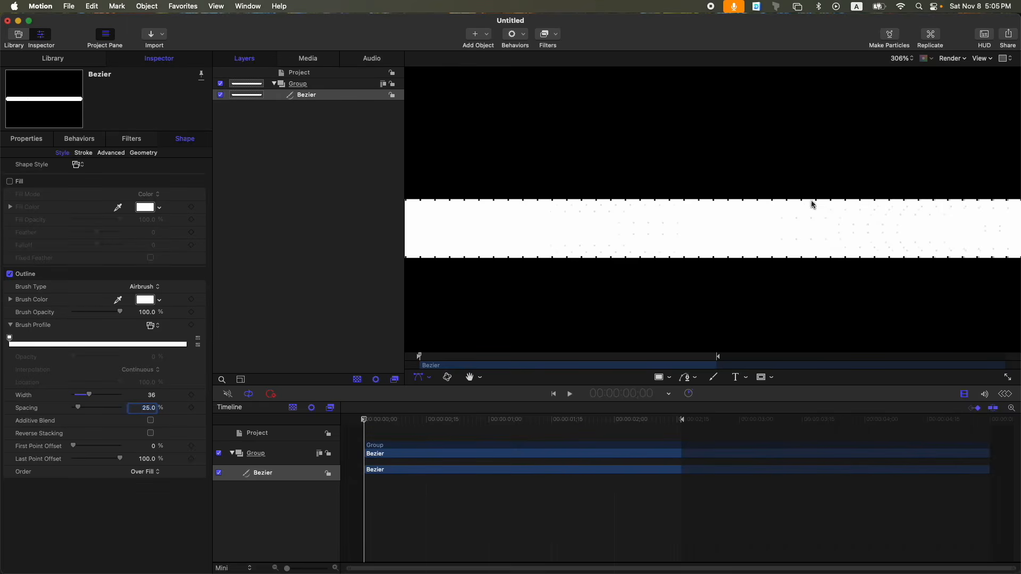
pyautogui.scroll(-6, 790, 226)
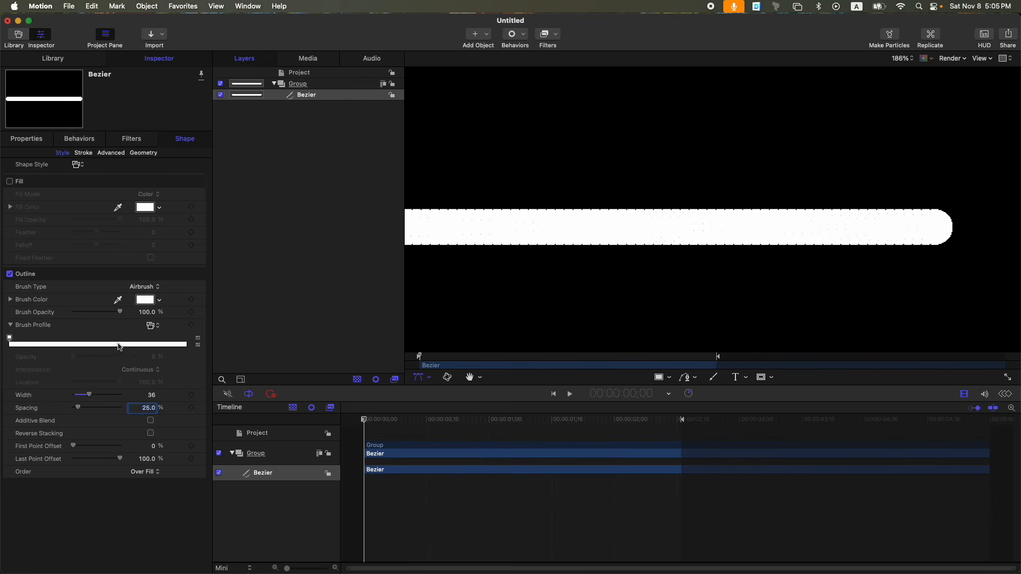
# Step: Raise the brush Spacing to 200% to separate the dabs, and tighten it to 5% for a smooth stroke
pyautogui.moveTo(78, 407); pyautogui.dragTo(121, 408)
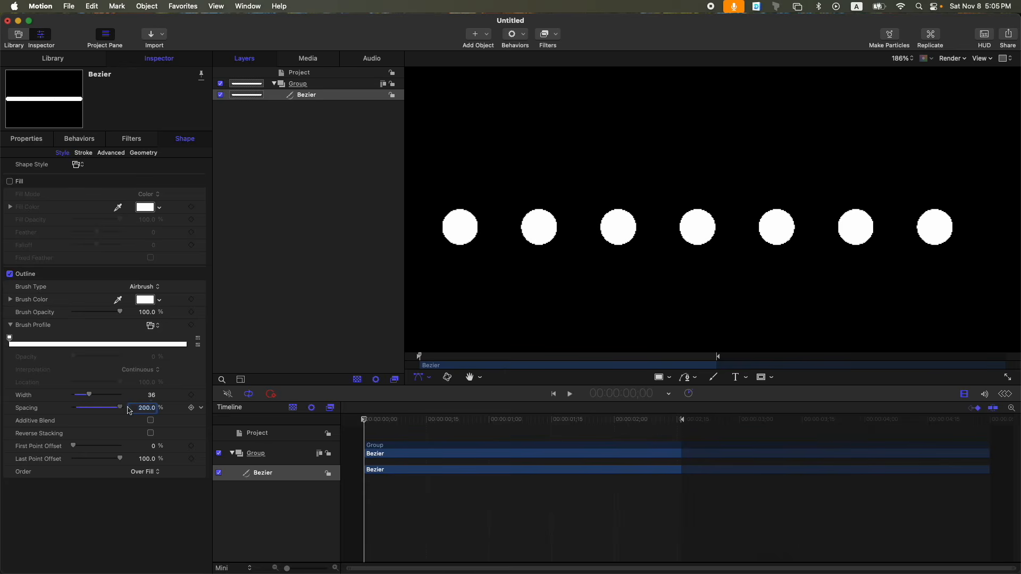
pyautogui.scroll(-4, 791, 248)
pyautogui.write('5')
pyautogui.press('Return')
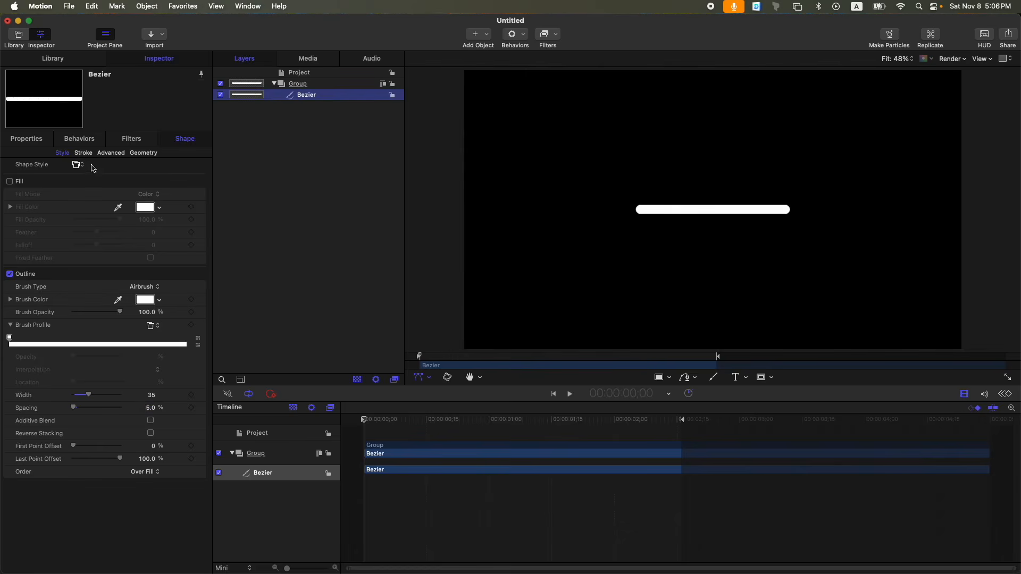
# Step: Add an opacity tag at the end of the Color Over Stroke gradient and set the starting tag's Opacity to 0%
pyautogui.click(84, 153)
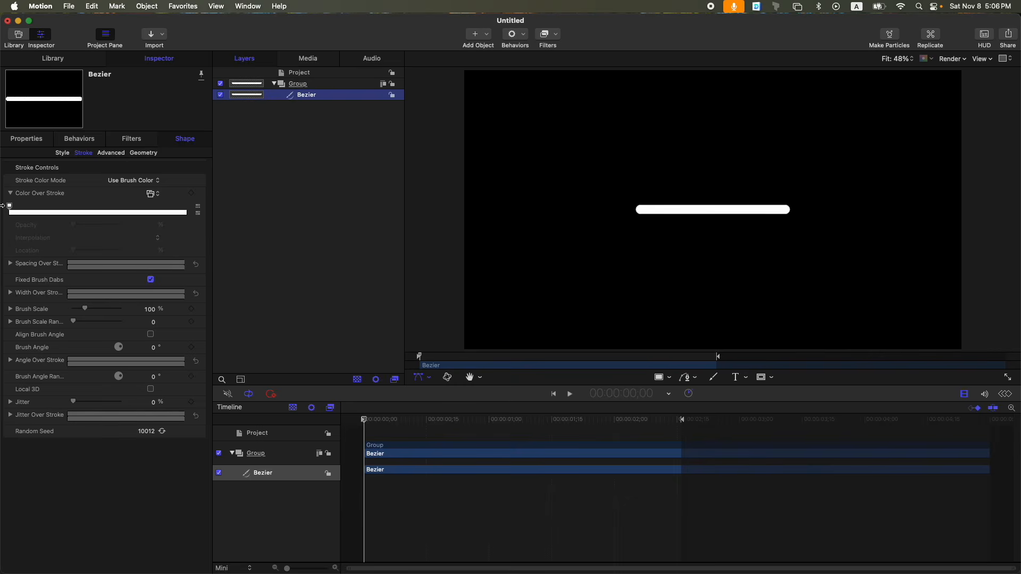
pyautogui.click(185, 212)
pyautogui.moveTo(185, 208); pyautogui.dragTo(190, 209)
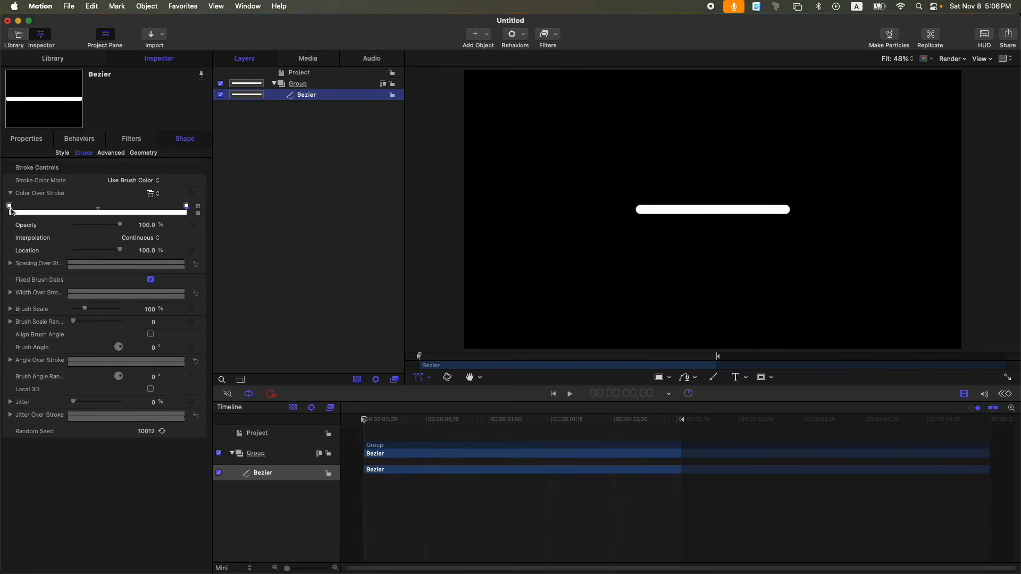
pyautogui.click(10, 207)
pyautogui.moveTo(114, 226); pyautogui.dragTo(62, 228)
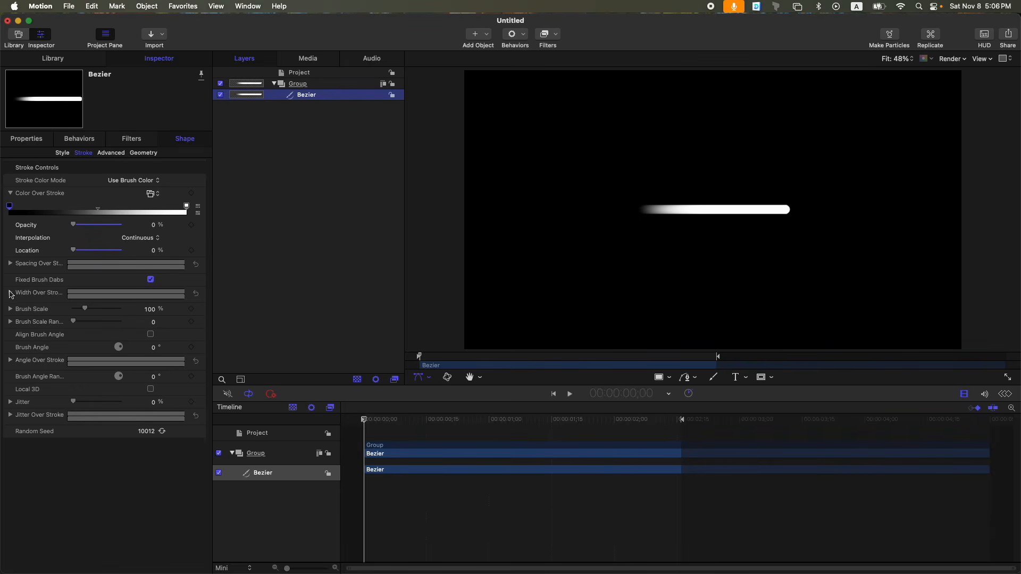
# Step: Taper the stroke by setting the Width Over Stroke curve to about 48% at its start and about 146% at its end
pyautogui.click(10, 294)
pyautogui.moveTo(20, 349); pyautogui.dragTo(20, 381)
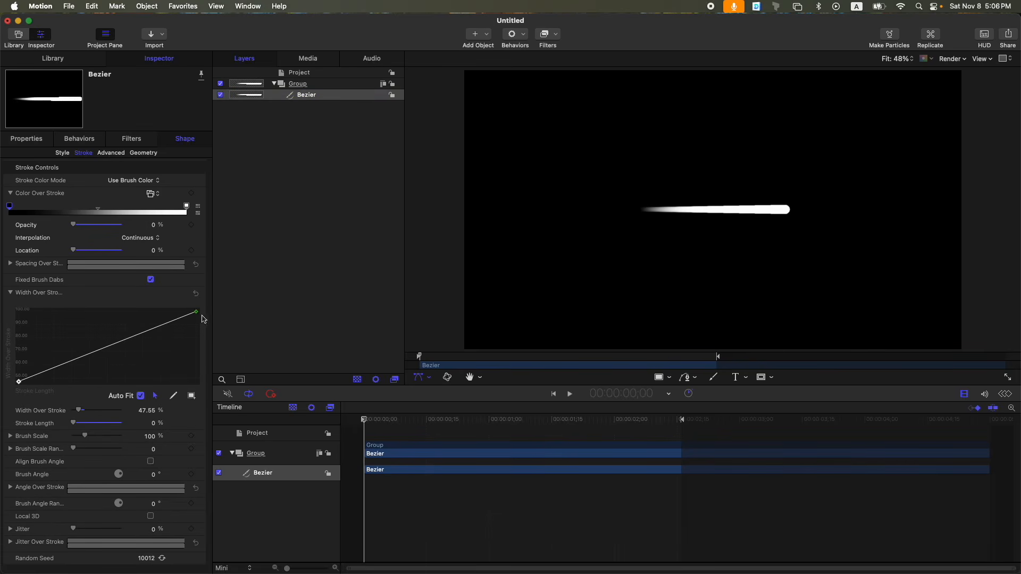
pyautogui.moveTo(199, 314); pyautogui.dragTo(206, 312)
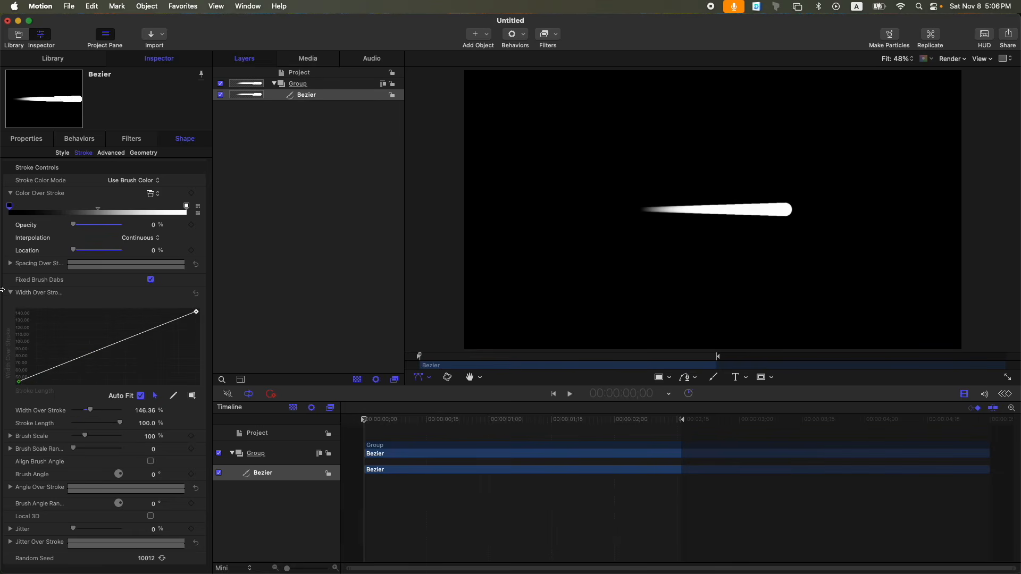
pyautogui.click(9, 292)
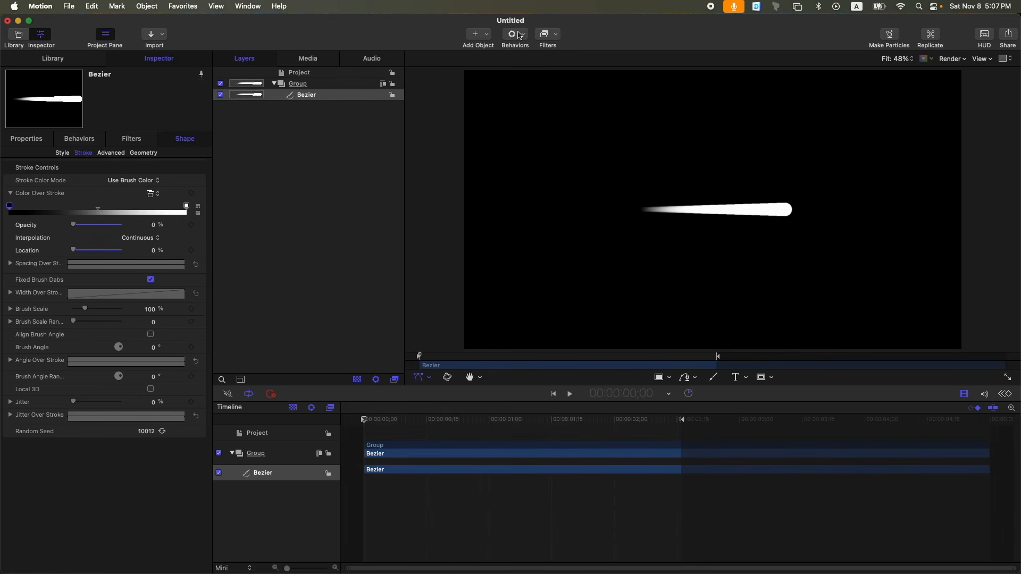
# Step: Apply the Write On shape behavior to the Bezier line and trim the behavior's end to 2;10
pyautogui.click(519, 35)
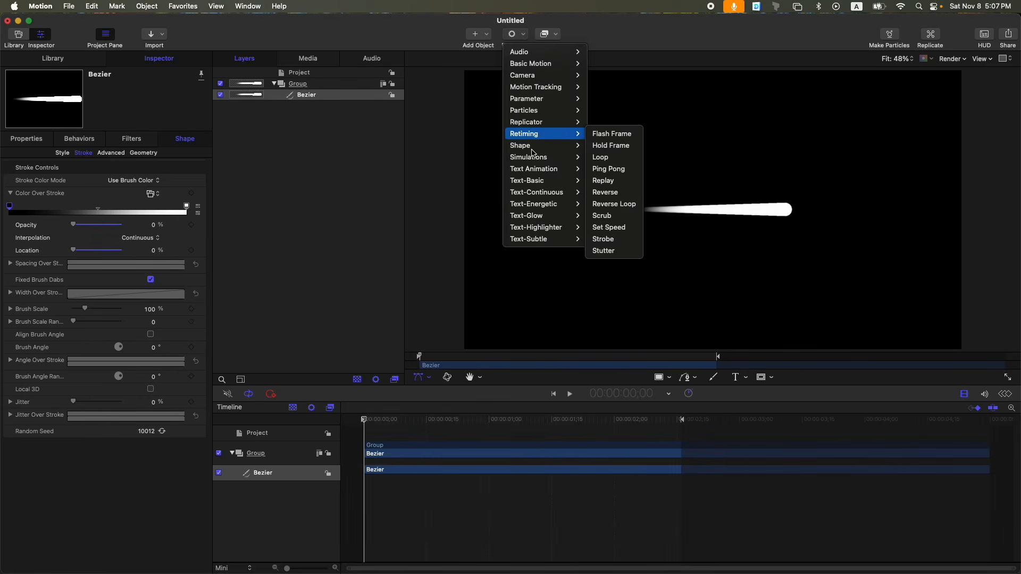
pyautogui.moveTo(532, 145)
pyautogui.click(617, 239)
pyautogui.click(673, 420)
pyautogui.press('Left')
pyautogui.press('Left')
pyautogui.press('Left')
pyautogui.press('Left')
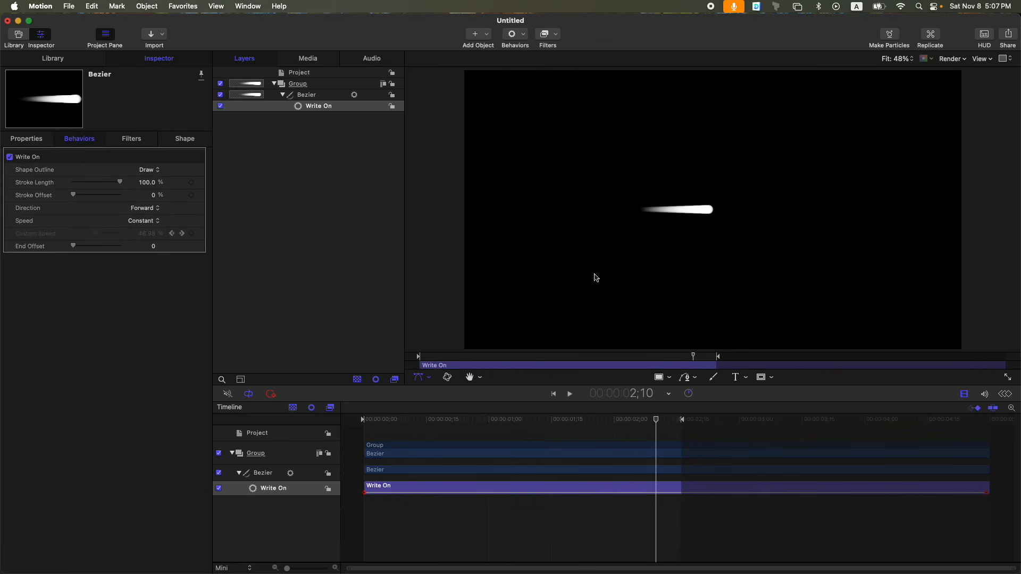
pyautogui.press('o')
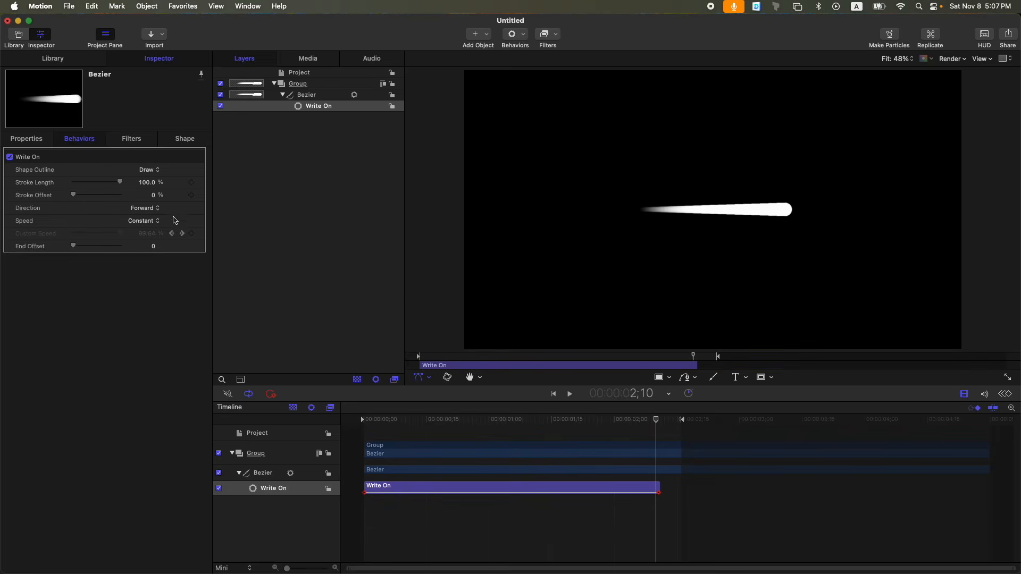
# Step: Preview the Write On animation with its Speed set to Ease Both, and delete the behavior
pyautogui.click(147, 227)
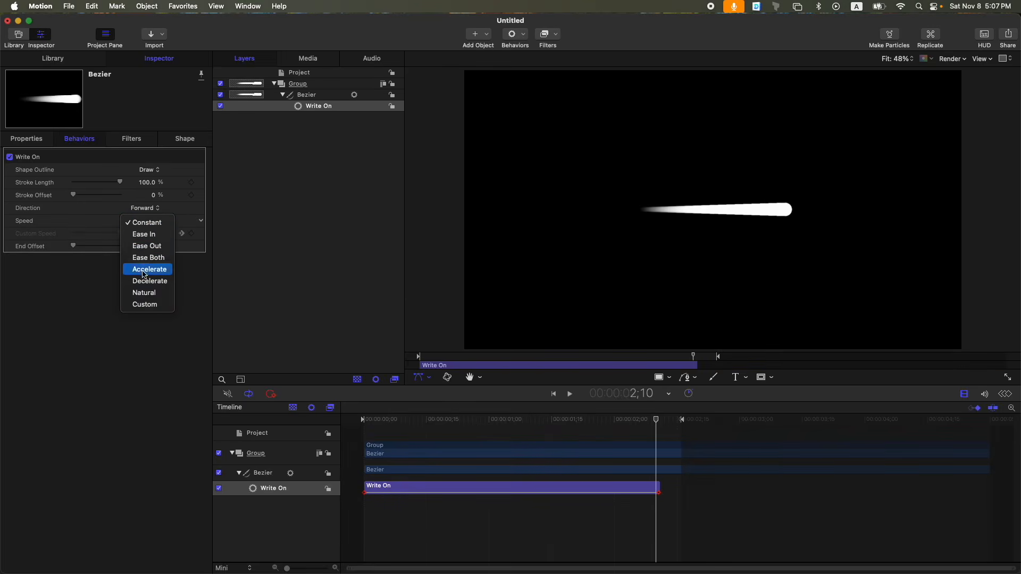
pyautogui.click(422, 417)
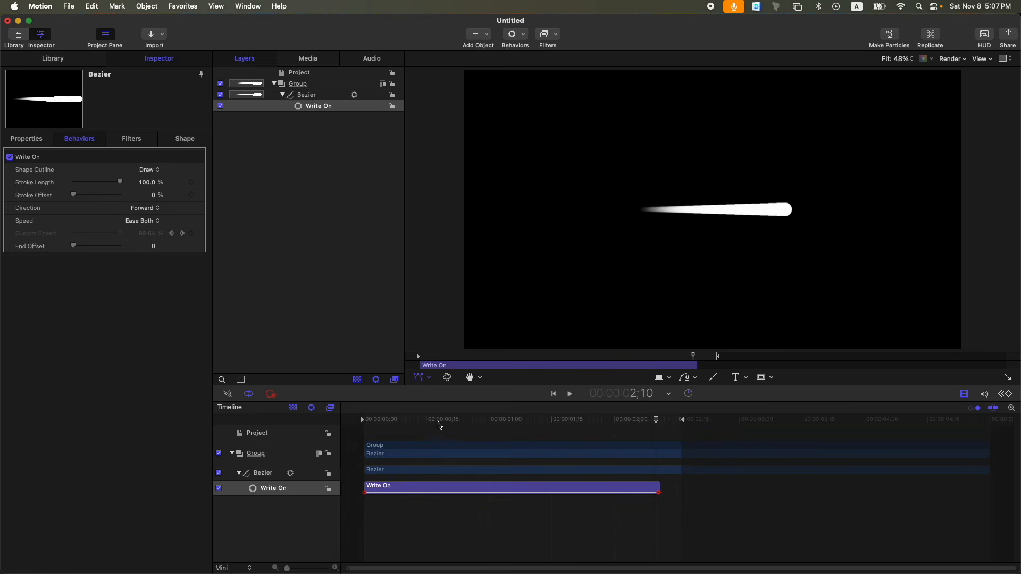
pyautogui.press('Home')
pyautogui.press('space')
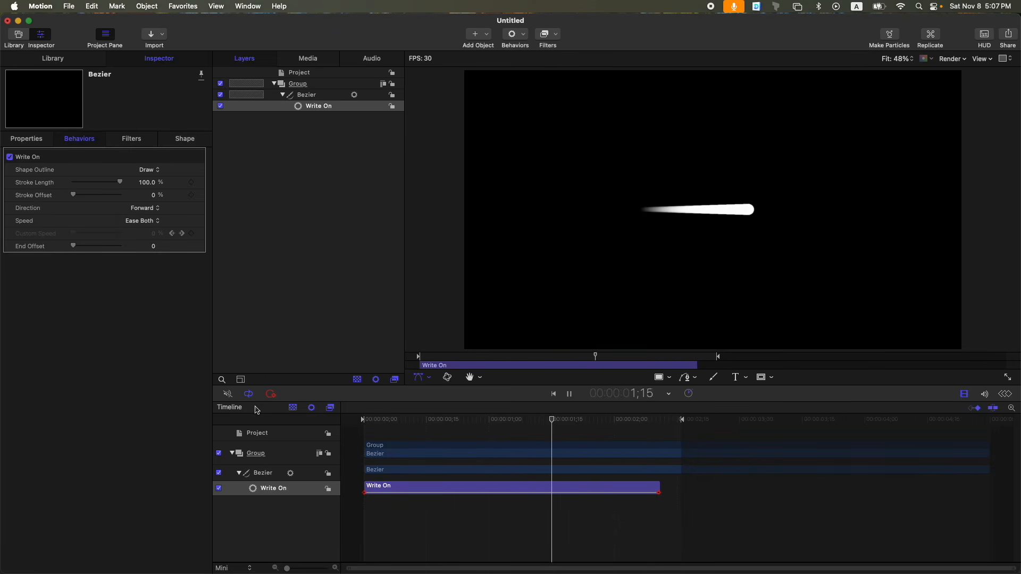
pyautogui.press('space')
pyautogui.press('Delete')
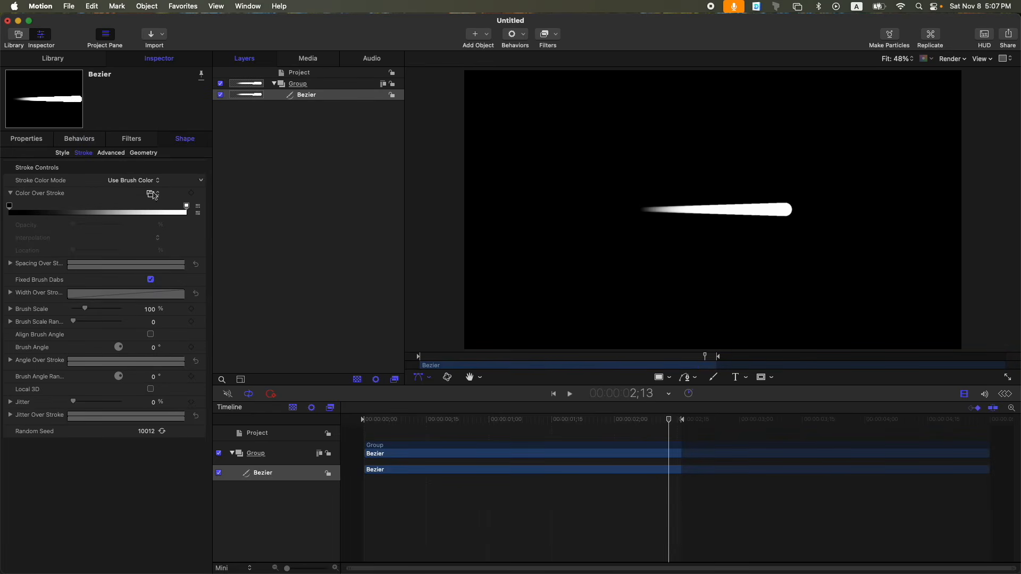
# Step: Change the Bezier line's outline to a Solid brush with a Width of 10
pyautogui.click(62, 153)
pyautogui.click(148, 289)
pyautogui.click(153, 278)
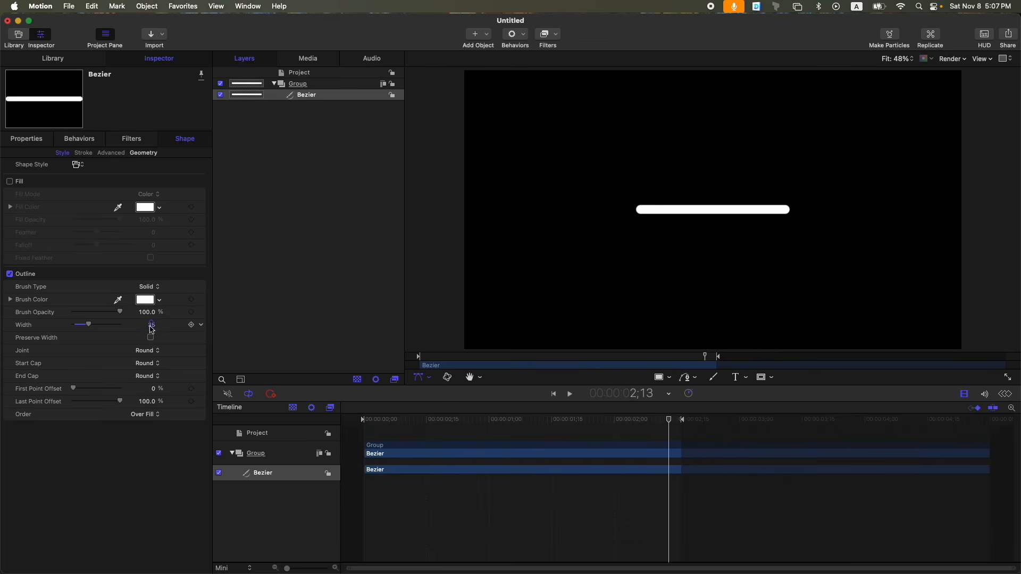
pyautogui.write('10')
pyautogui.press('Return')
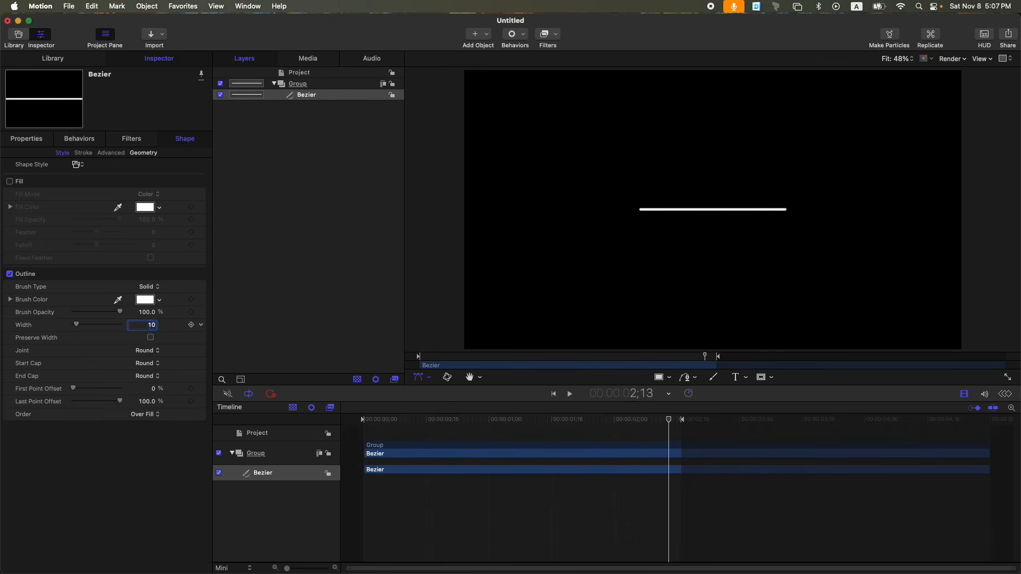
# Step: Shorten the line by setting the X coordinates of its control points to -75 and 75
pyautogui.click(149, 154)
pyautogui.moveTo(95, 249); pyautogui.dragTo(95, 230)
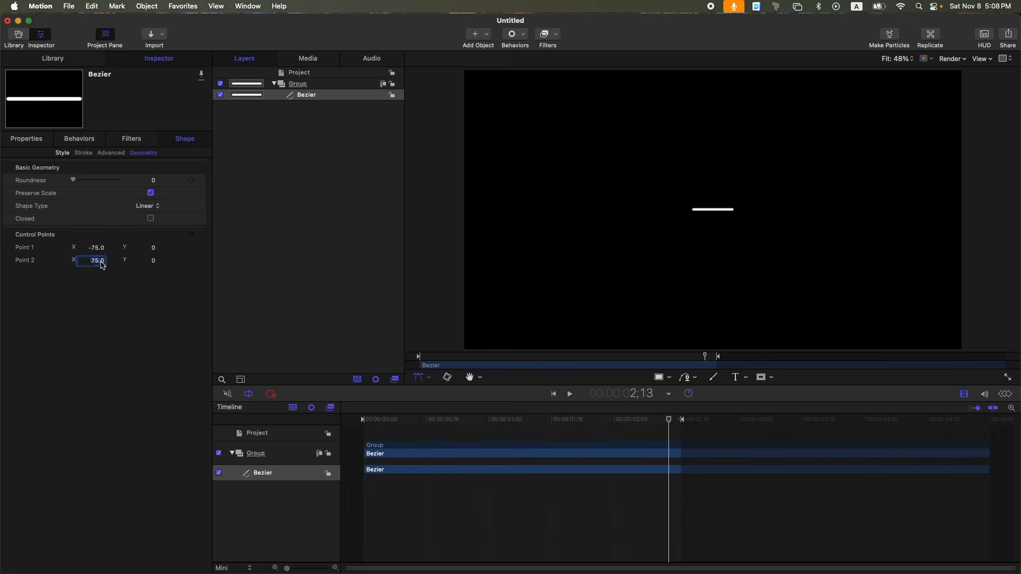
# Step: Apply a Write On shape behavior to the short line from the first frame and trim the behavior's end to 2;00
pyautogui.press('Home')
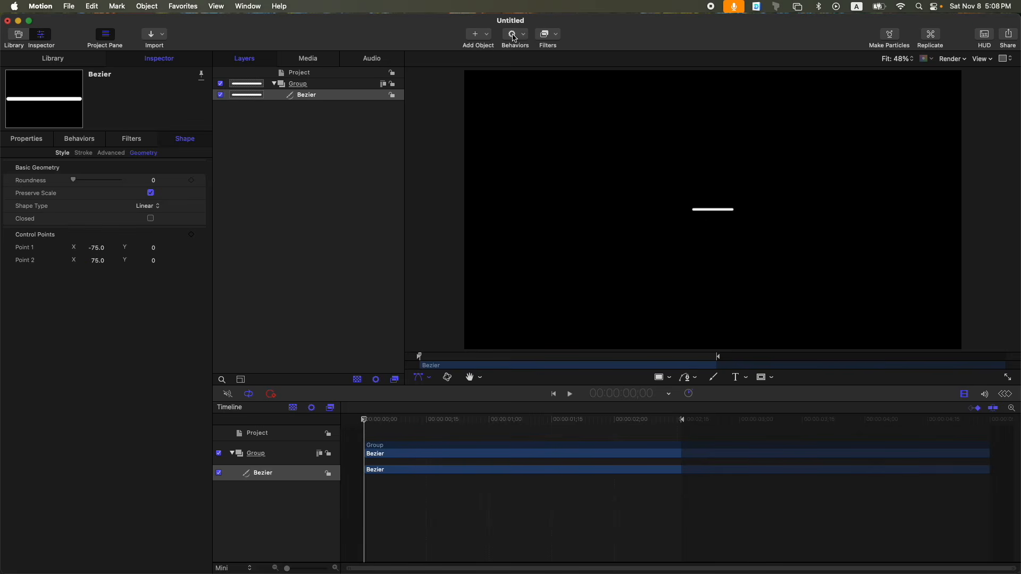
pyautogui.click(512, 34)
pyautogui.moveTo(542, 145)
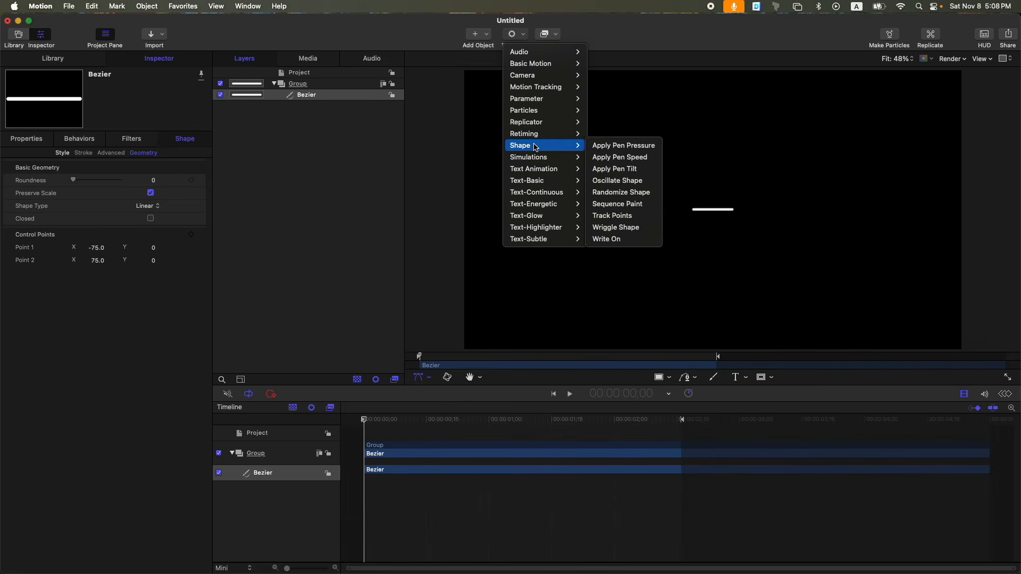
pyautogui.click(632, 240)
pyautogui.click(636, 422)
pyautogui.press('Left')
pyautogui.press('Left')
pyautogui.press('Left')
pyautogui.press('Left')
pyautogui.press('Left')
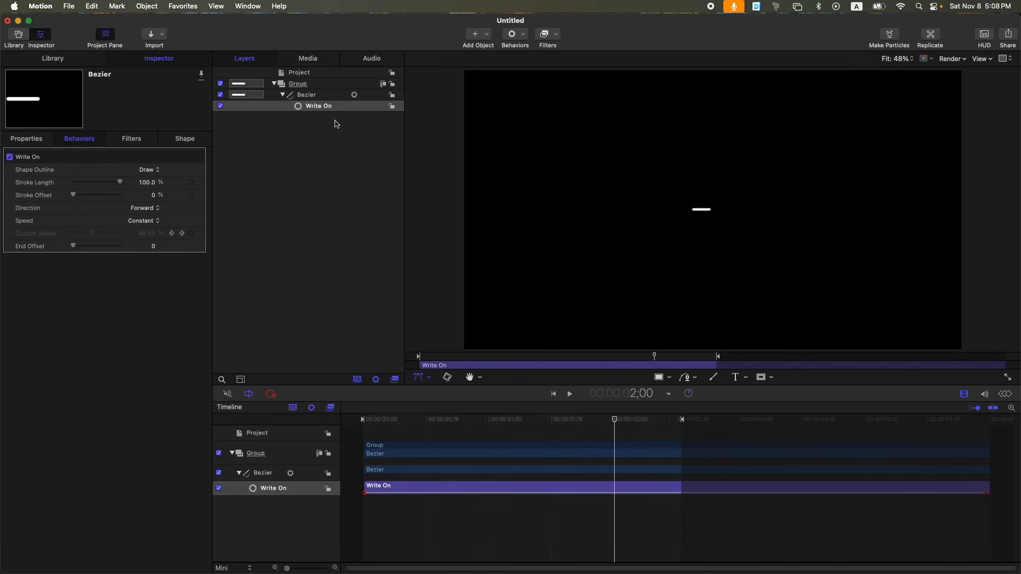
pyautogui.press('o')
# Step: Set Write On to Draw and Erase with a Decelerate Speed, and play the animation from the start
pyautogui.click(149, 169)
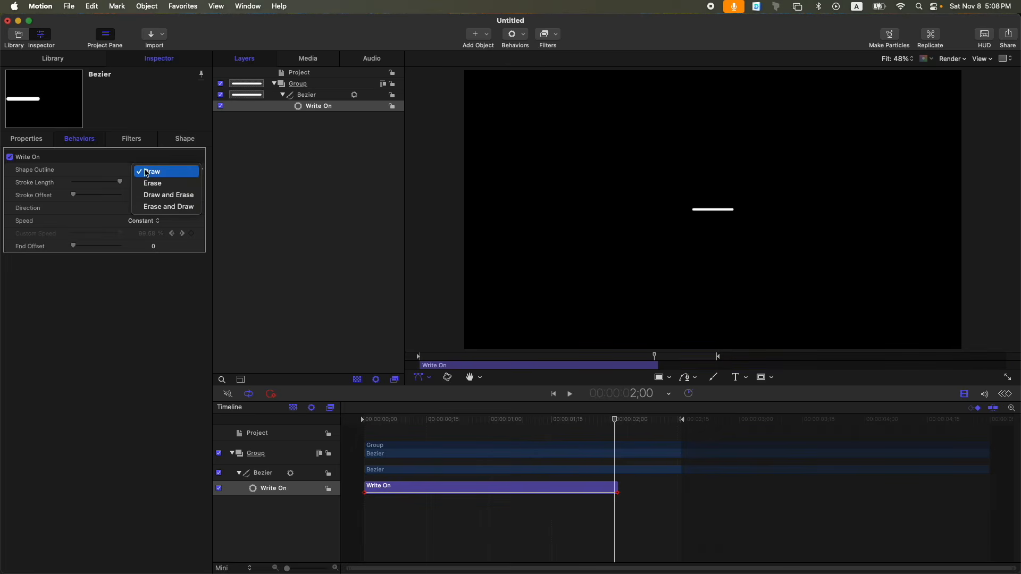
pyautogui.click(180, 196)
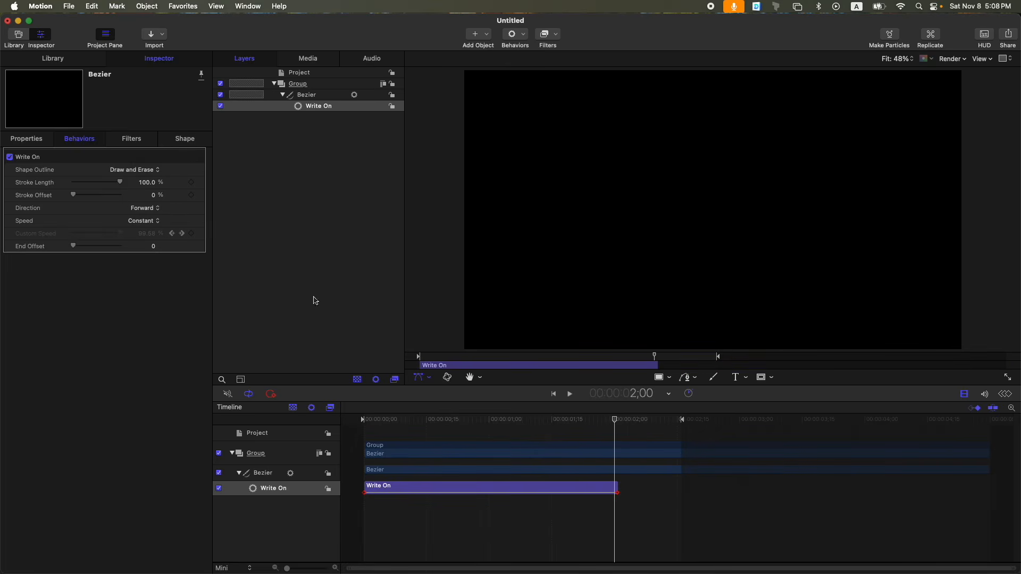
pyautogui.click(148, 223)
pyautogui.click(446, 378)
pyautogui.press('space')
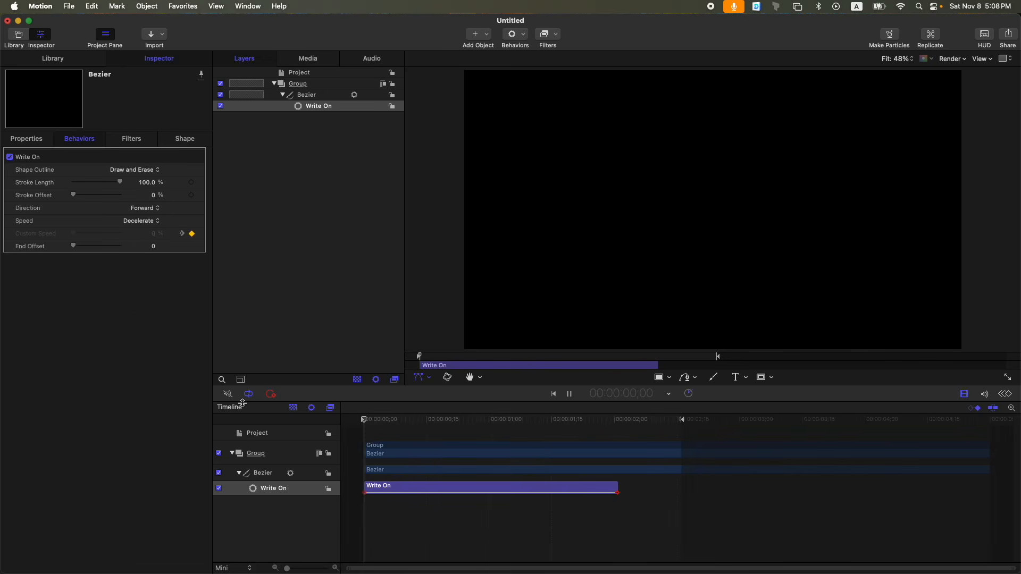
pyautogui.press('space')
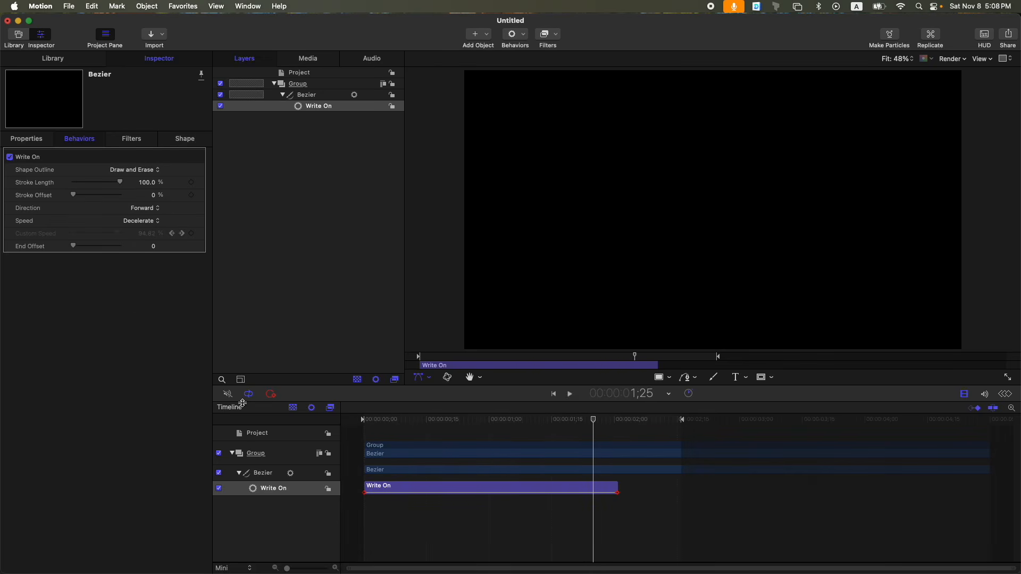
# Step: Replicate the Bezier line at 1;00 and extend the Replicator's start to the first frame
pyautogui.moveTo(595, 419)
pyautogui.mouseDown()
pyautogui.moveTo(227, 423)
pyautogui.moveTo(490, 421)
pyautogui.mouseUp()
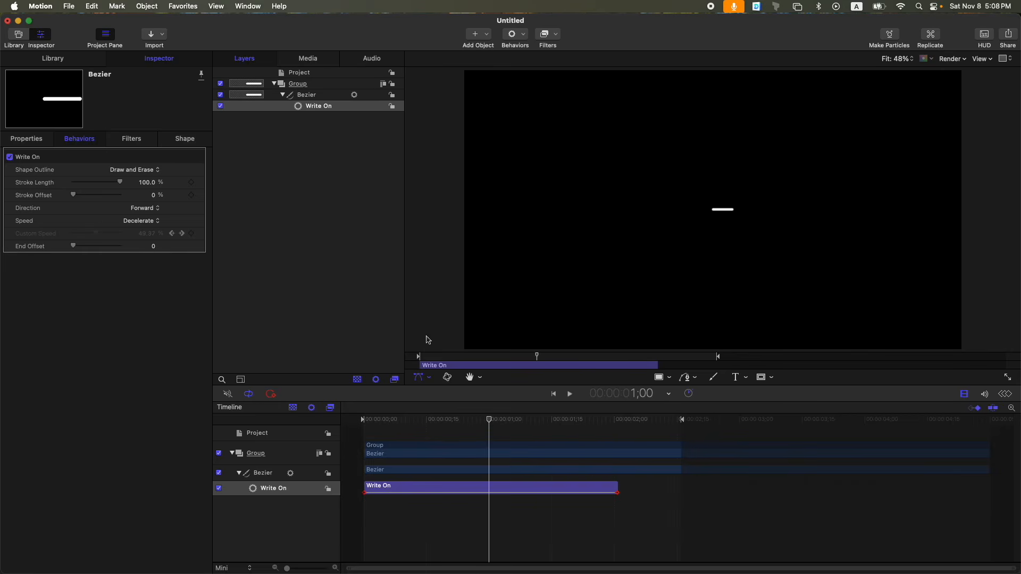
pyautogui.click(322, 93)
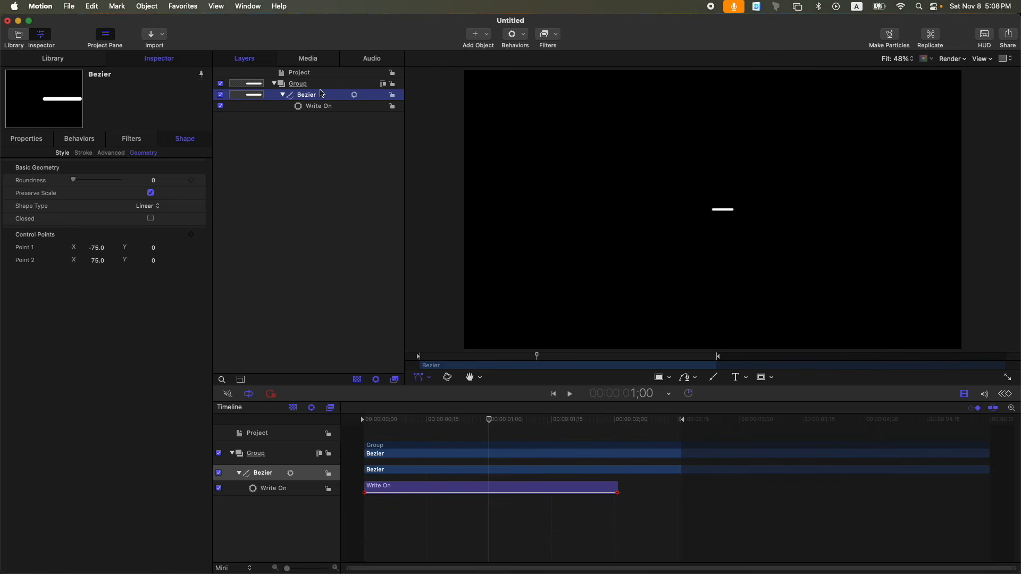
pyautogui.press('l')
pyautogui.press('Home')
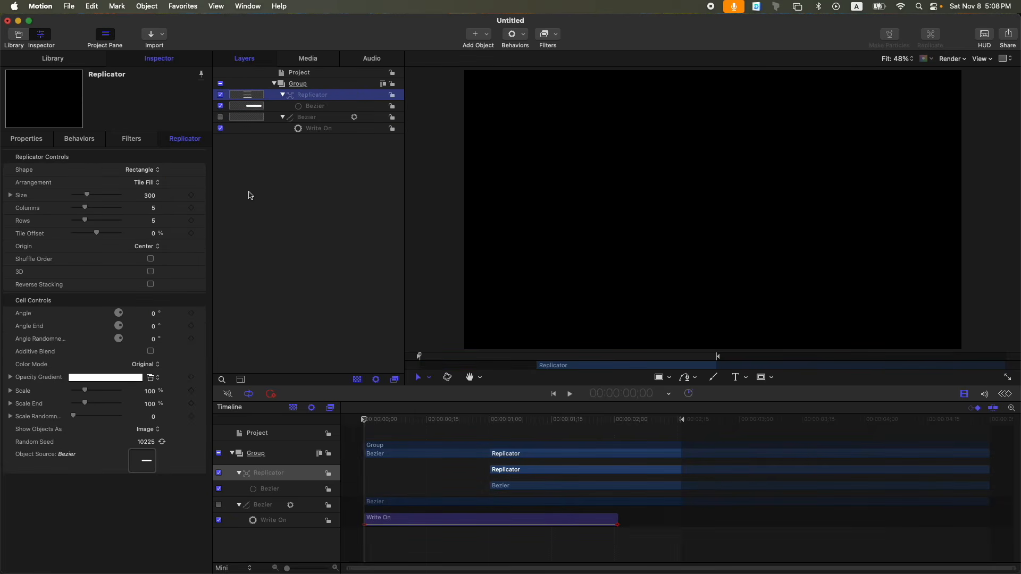
pyautogui.click(493, 423)
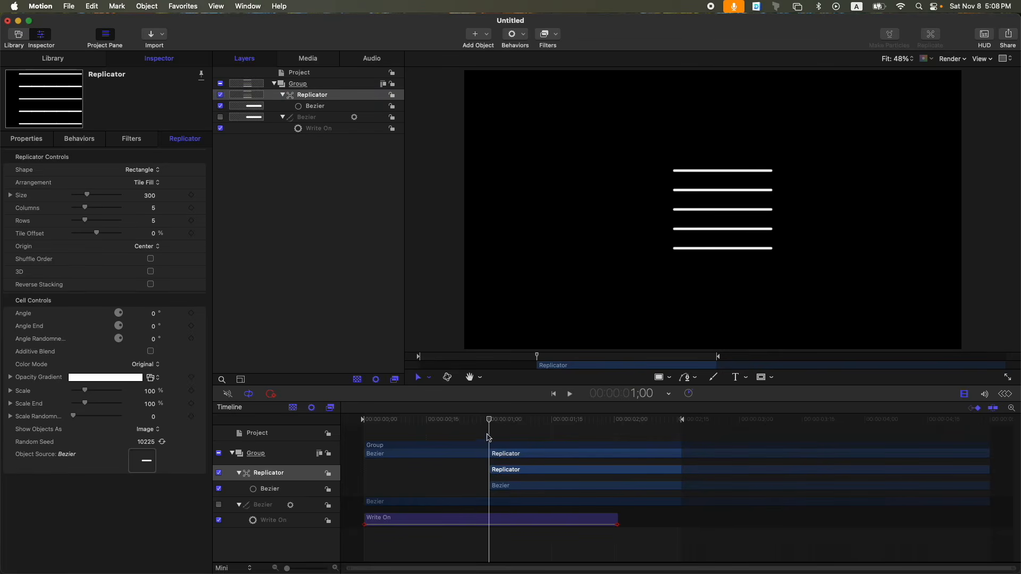
pyautogui.moveTo(490, 423); pyautogui.dragTo(357, 433)
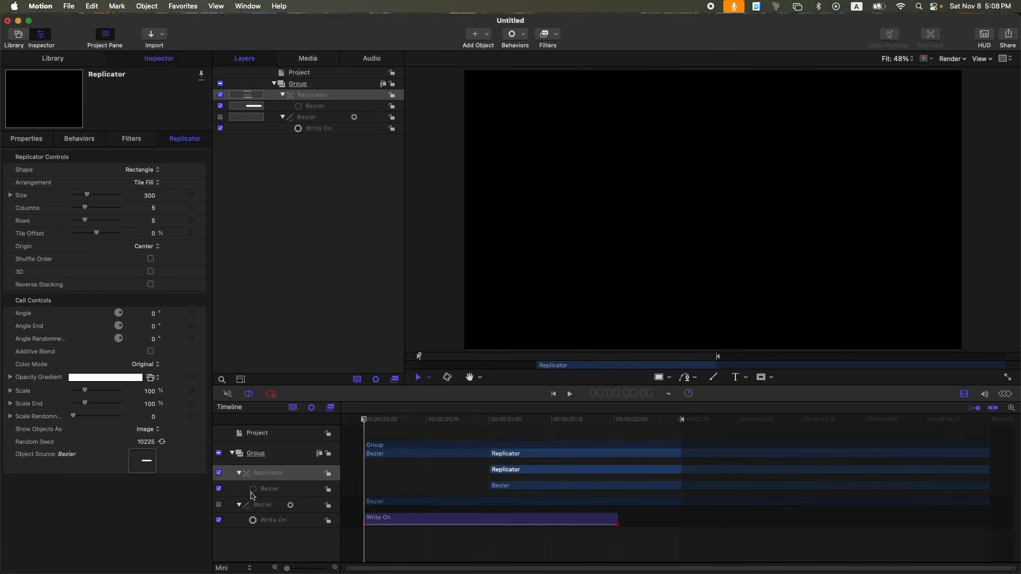
pyautogui.press('i')
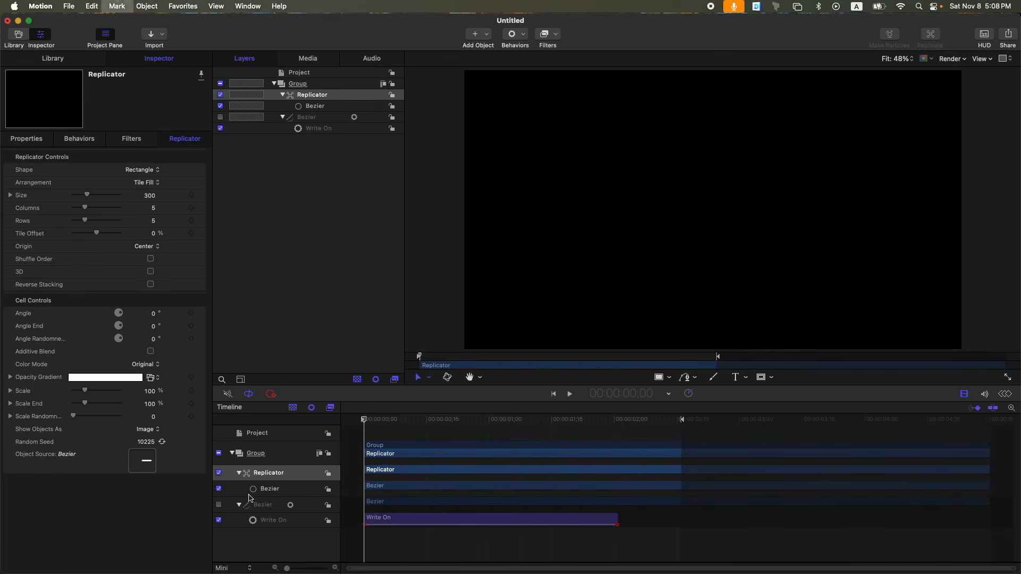
# Step: Arrange the Replicator as a Circle with Outline arrangement and Align Angle enabled, and play the animation
pyautogui.click(139, 171)
pyautogui.click(152, 186)
pyautogui.click(149, 186)
pyautogui.click(144, 169)
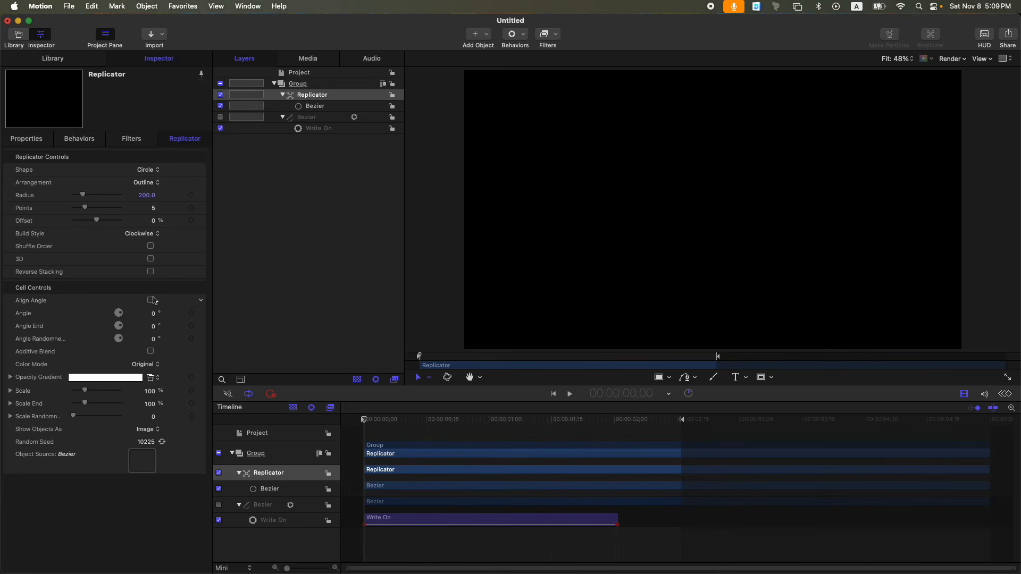
pyautogui.click(151, 300)
pyautogui.moveTo(407, 420); pyautogui.dragTo(296, 420)
pyautogui.press('space')
pyautogui.press('space')
pyautogui.press('Home')
pyautogui.press('space')
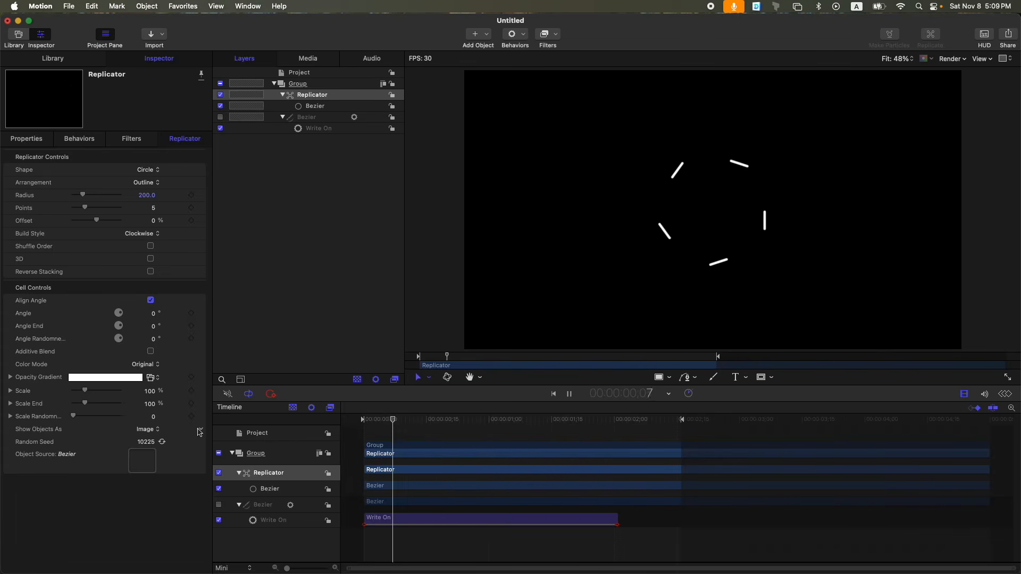
pyautogui.press('space')
# Step: Set the replicated cells' Angle to -90° so the lines point outward, and play the animation from the start
pyautogui.moveTo(539, 419); pyautogui.dragTo(503, 444)
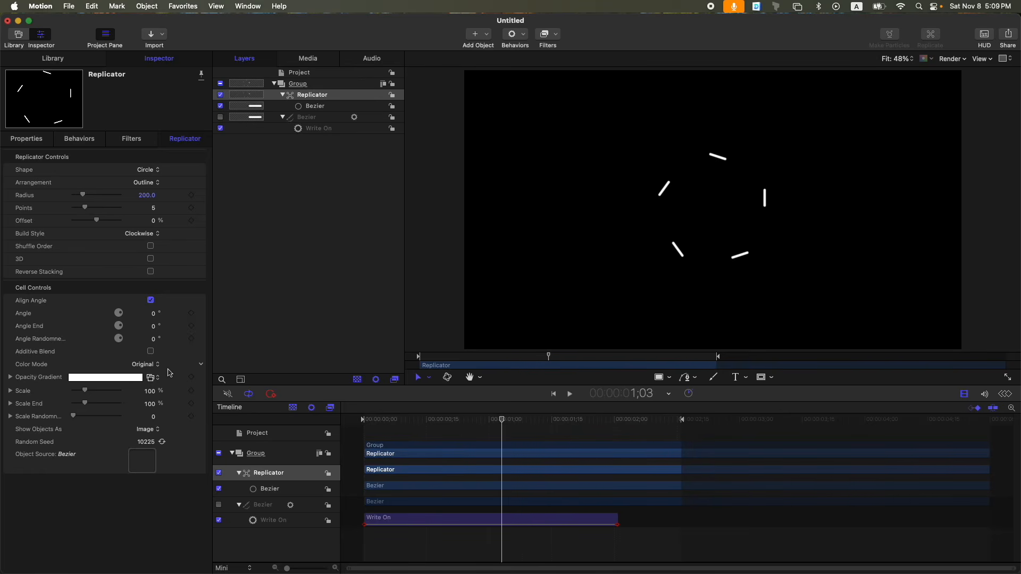
pyautogui.click(154, 316)
pyautogui.write('-90')
pyautogui.press('Return')
pyautogui.press('Home')
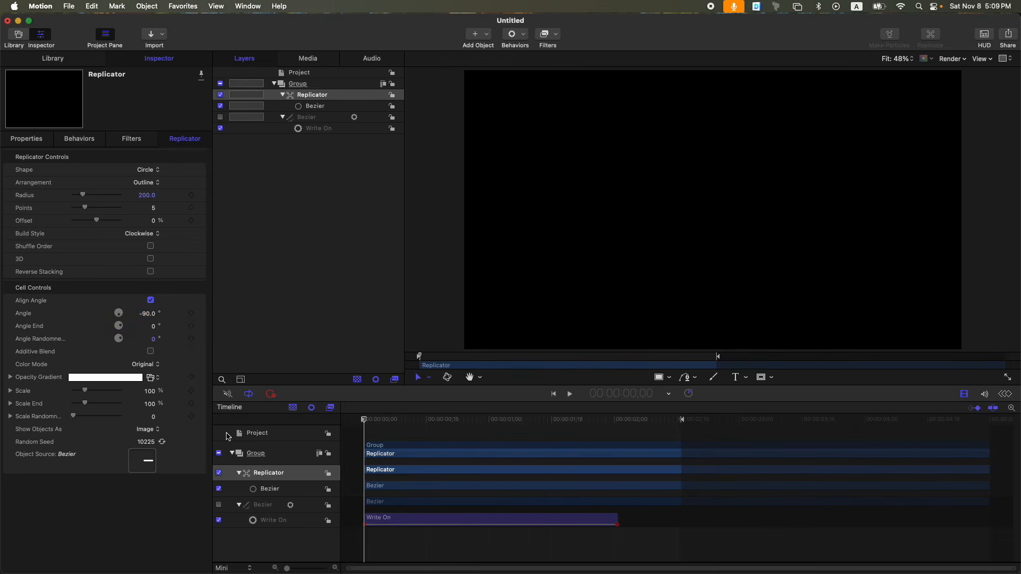
pyautogui.press('space')
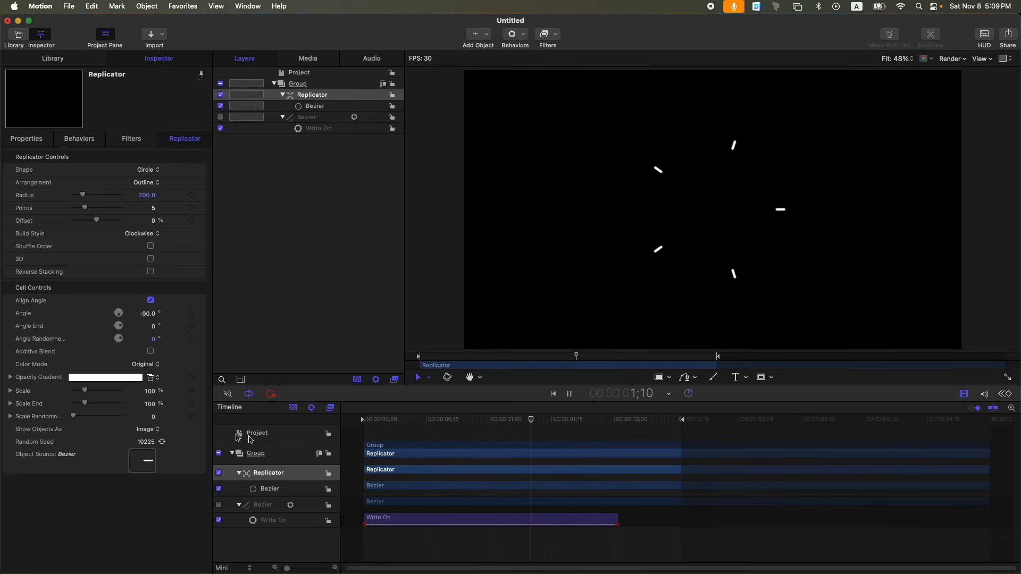
pyautogui.click(430, 421)
pyautogui.press('Home')
pyautogui.press('space')
pyautogui.press('space')
# Step: Set the circular Replicator's Radius to 150 and preview the burst
pyautogui.click(147, 195)
pyautogui.write('150')
pyautogui.press('Return')
pyautogui.moveTo(488, 420); pyautogui.dragTo(291, 420)
pyautogui.press('space')
pyautogui.click(315, 96)
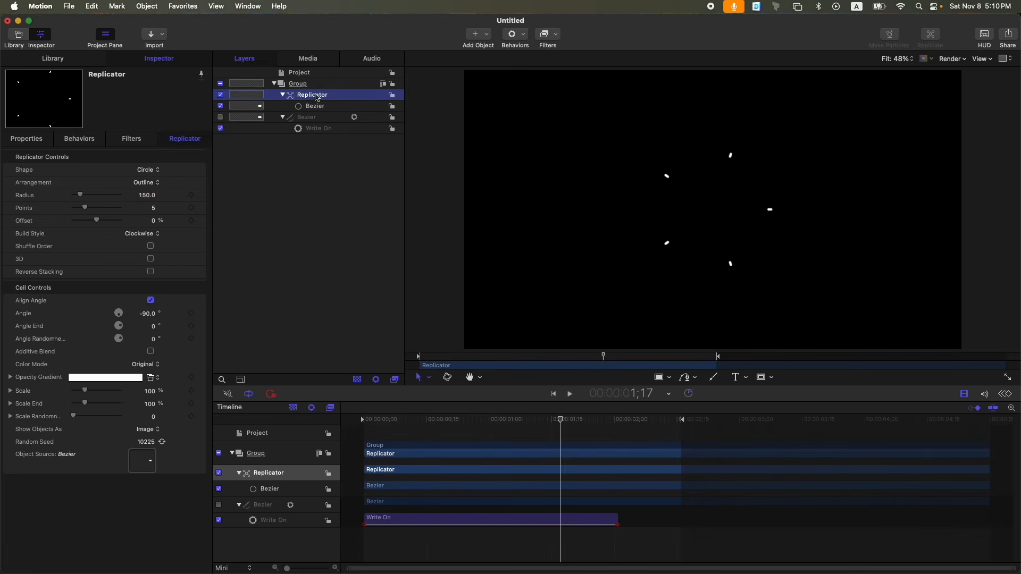
# Step: At 1;05, reset the cells' Angle to 0° and turn off Align Angle
pyautogui.moveTo(560, 421); pyautogui.dragTo(362, 420)
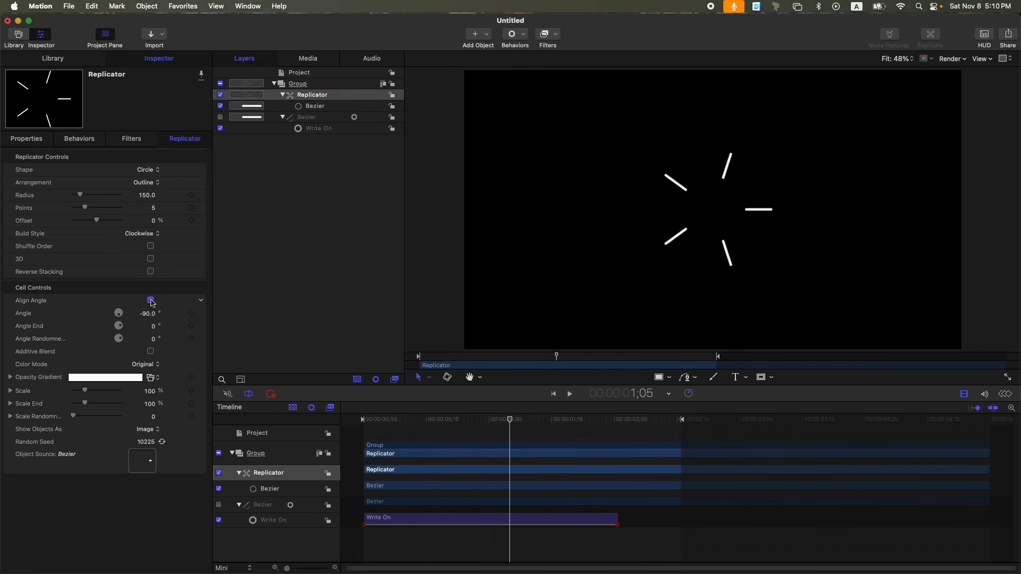
pyautogui.click(151, 317)
pyautogui.write('0')
pyautogui.press('Return')
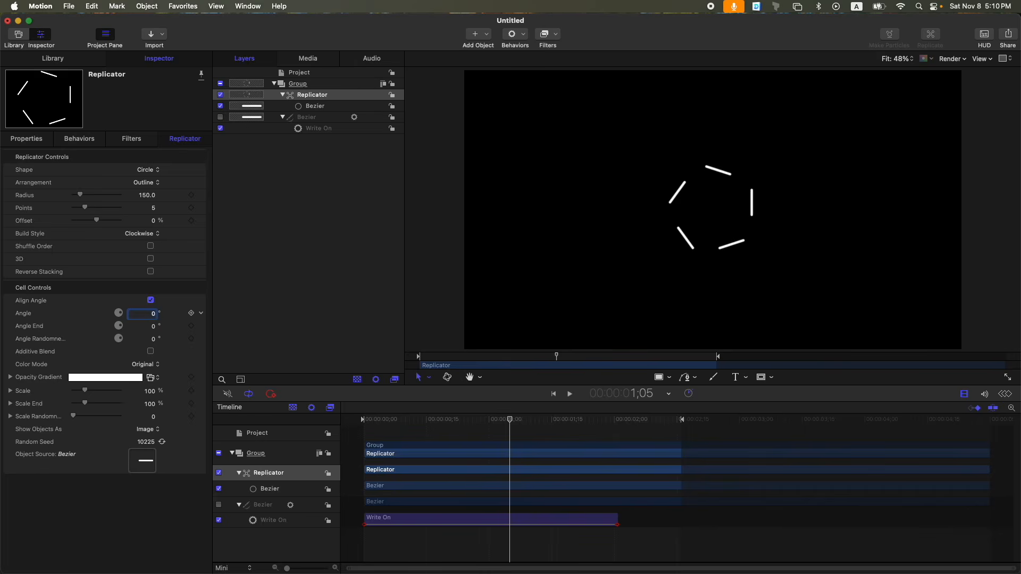
pyautogui.click(150, 300)
# Step: Change the Replicator's Shape to Rectangle with the Tile Fill arrangement
pyautogui.click(148, 169)
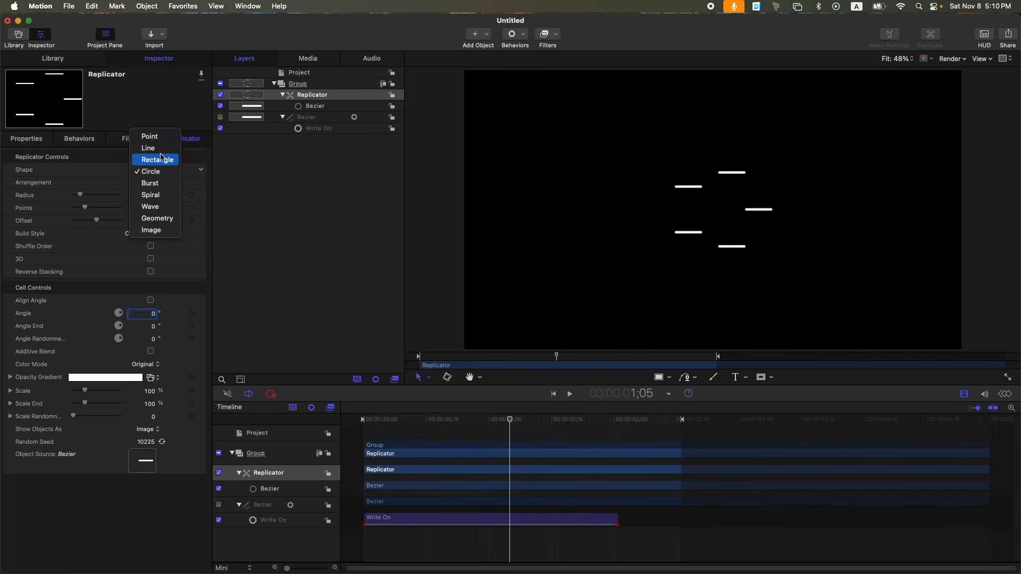
pyautogui.click(157, 159)
pyautogui.click(144, 182)
pyautogui.click(150, 204)
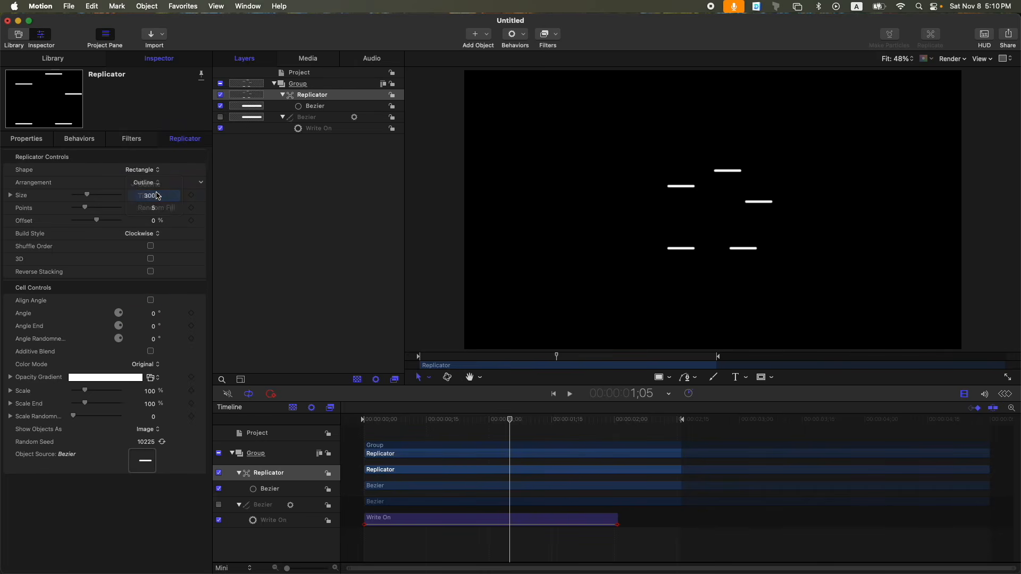
# Step: Spread the grid across the canvas with a Width of 1658, a Height of 1000, 7 columns and 6 rows
pyautogui.click(10, 195)
pyautogui.moveTo(86, 195); pyautogui.dragTo(234, 200)
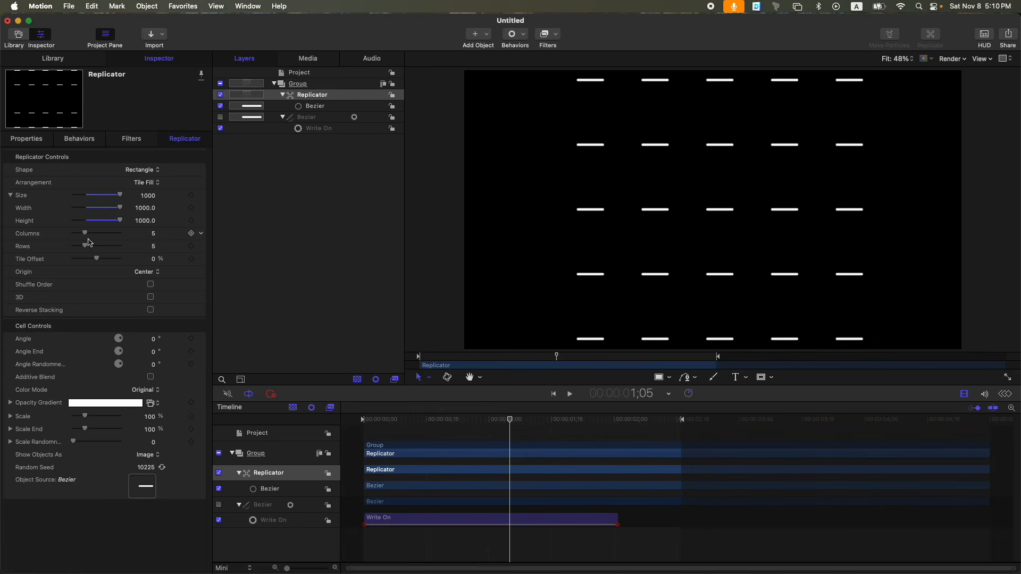
pyautogui.moveTo(85, 233); pyautogui.dragTo(91, 235)
pyautogui.moveTo(146, 208); pyautogui.dragTo(173, 208)
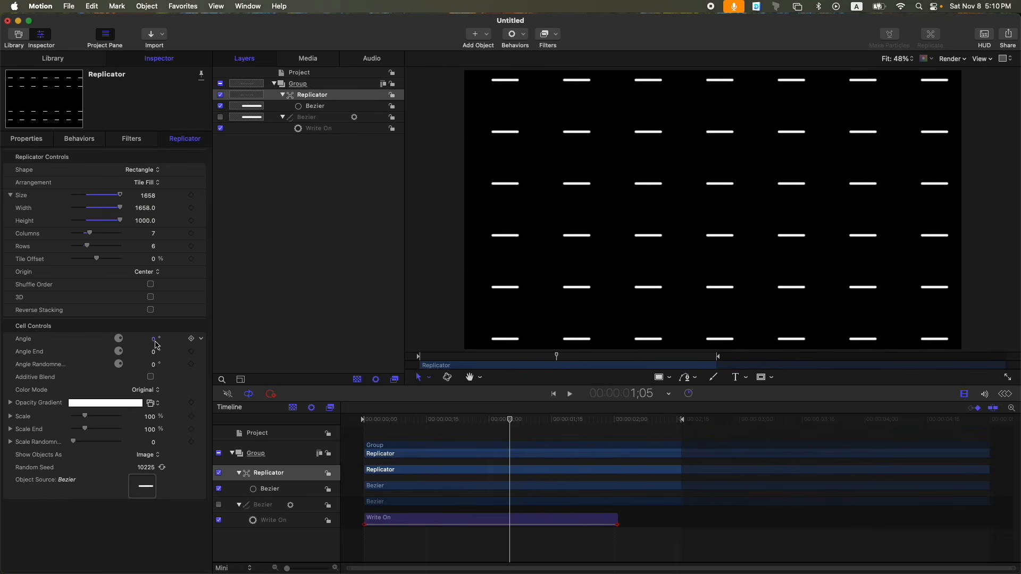
# Step: Tilt the replicated grid lines by setting the cells' Angle to 37° and preview the animation from the start
pyautogui.click(154, 341)
pyautogui.write('37')
pyautogui.press('Return')
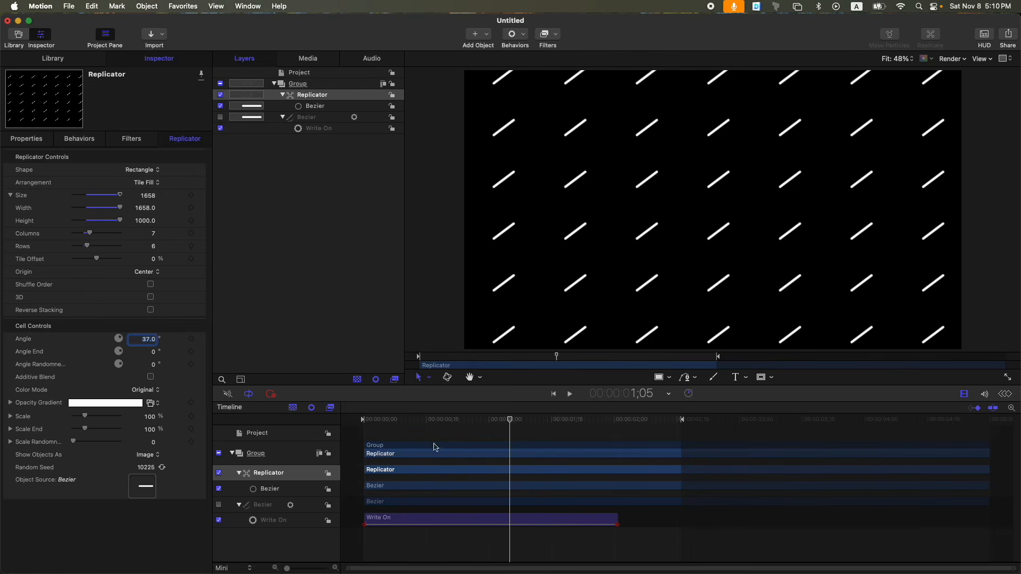
pyautogui.press('Home')
pyautogui.press('space')
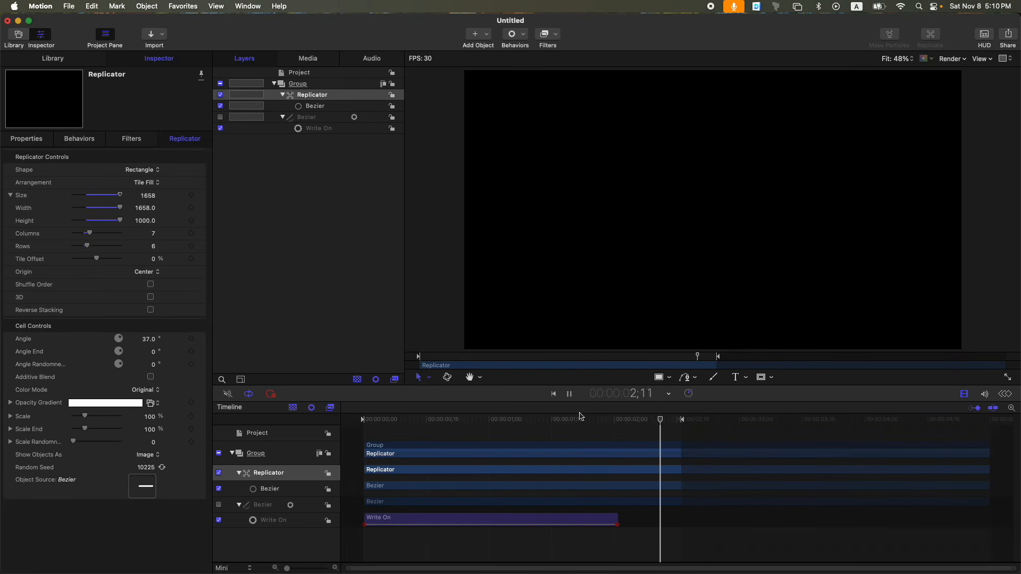
pyautogui.press('space')
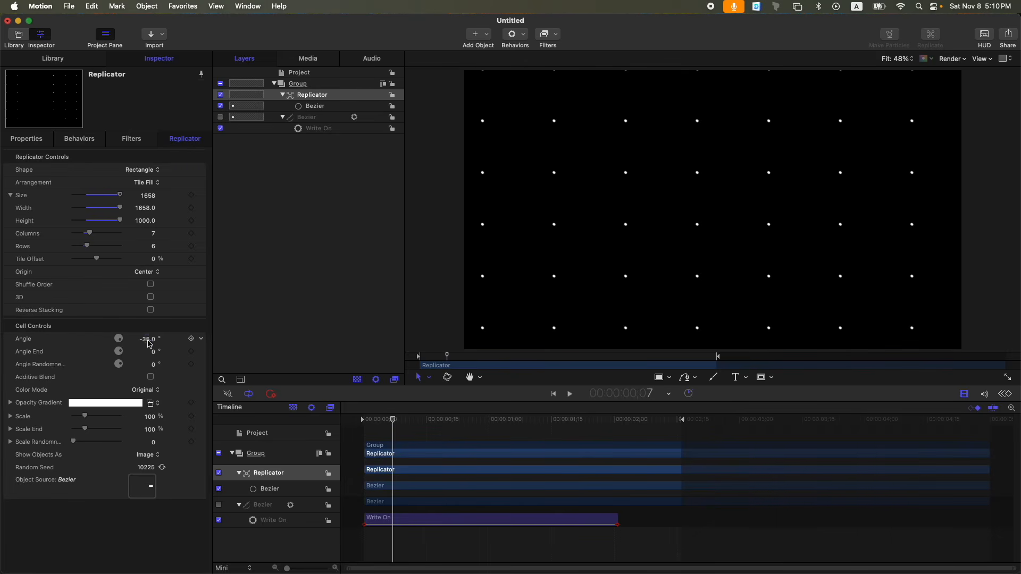
pyautogui.doubleClick(145, 340)
pyautogui.moveTo(392, 424); pyautogui.dragTo(463, 424)
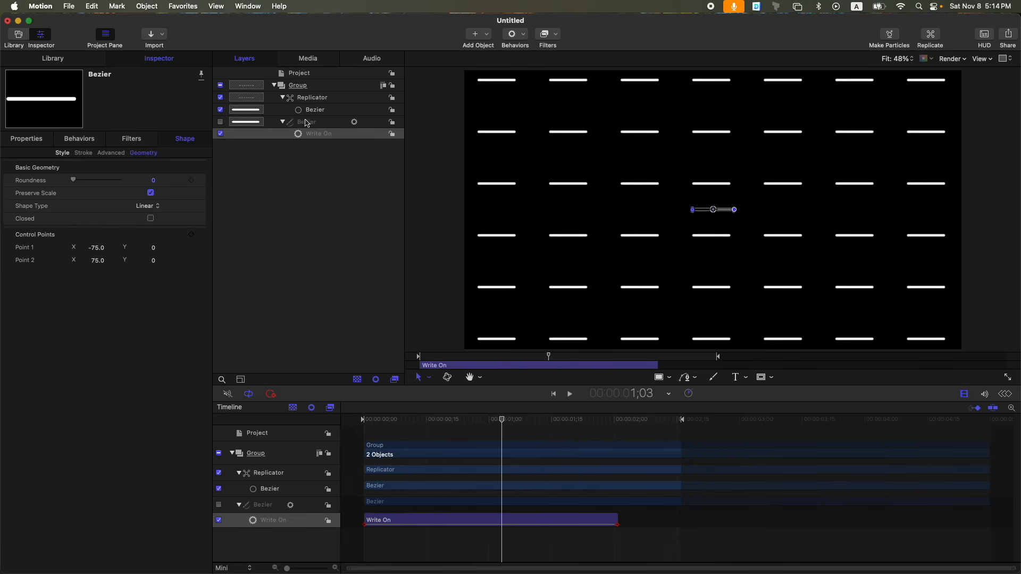
# Step: Hide and collapse the group containing the Replicator and the Write On line
pyautogui.click(220, 85)
pyautogui.click(274, 85)
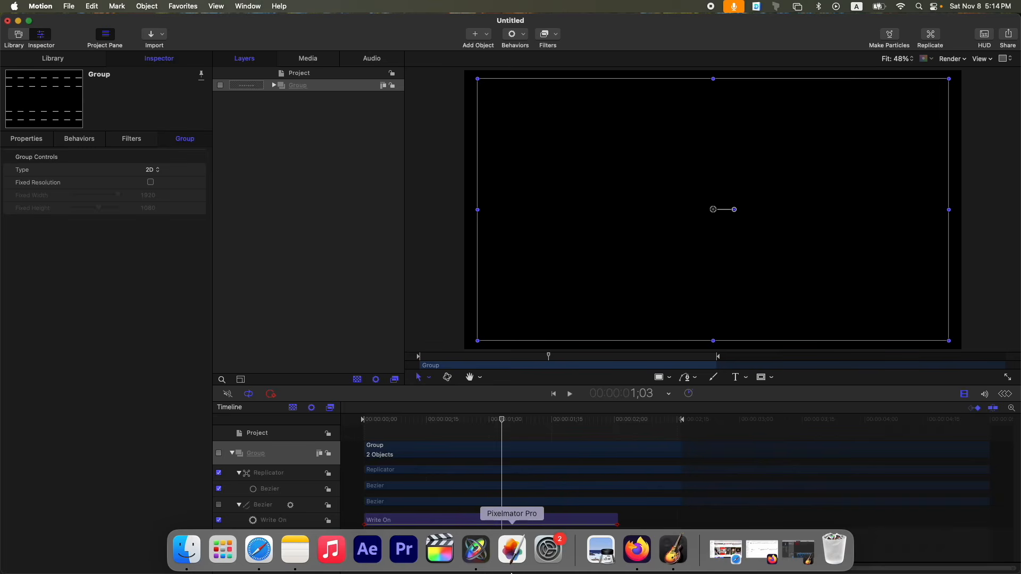
# Step: Switch to Pixelmator Pro, create a 1920 × 1080 image from the Default template, and hide its white Image Layer
pyautogui.click(511, 570)
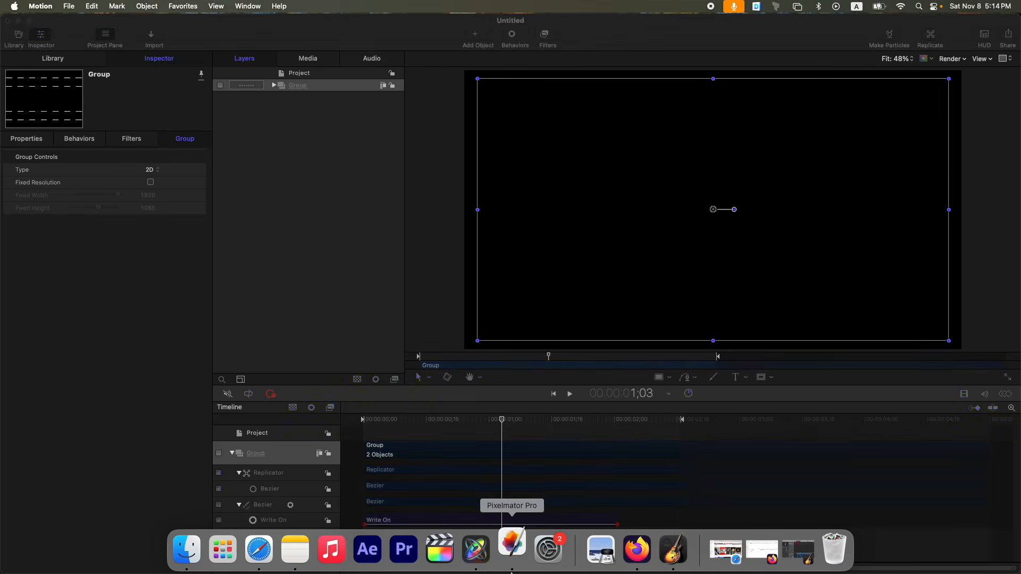
pyautogui.click(460, 252)
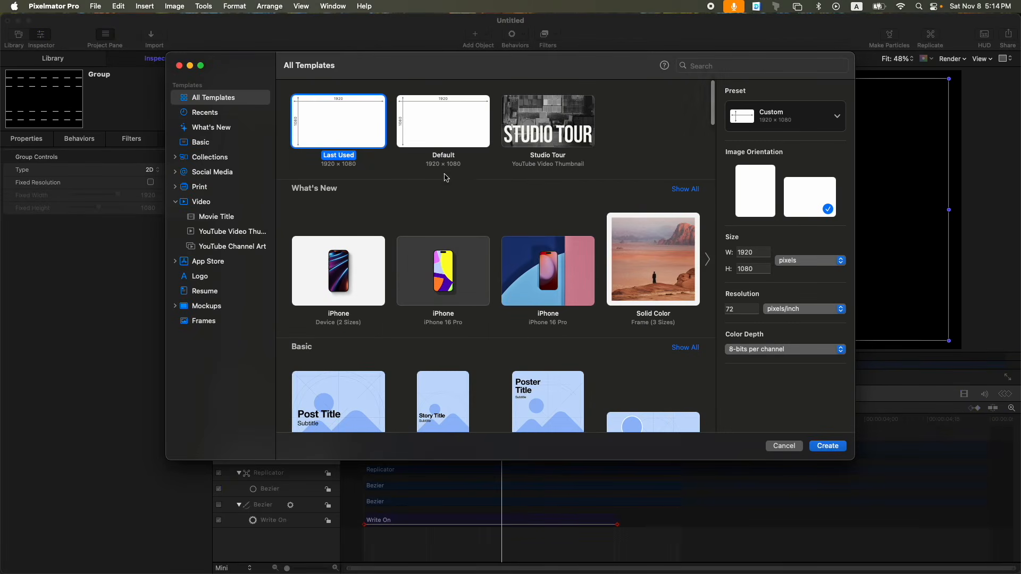
pyautogui.click(438, 130)
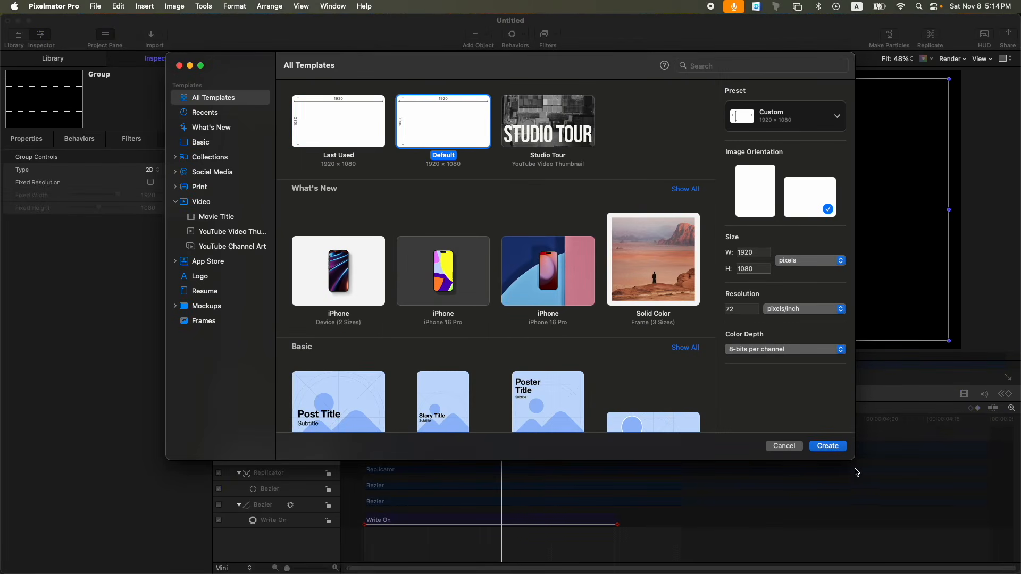
pyautogui.click(827, 447)
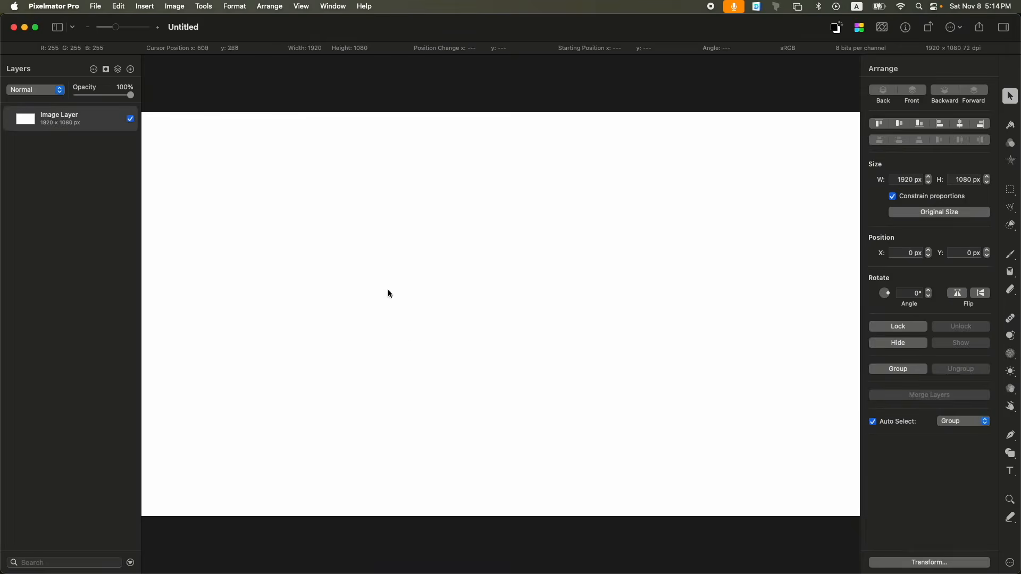
pyautogui.click(129, 120)
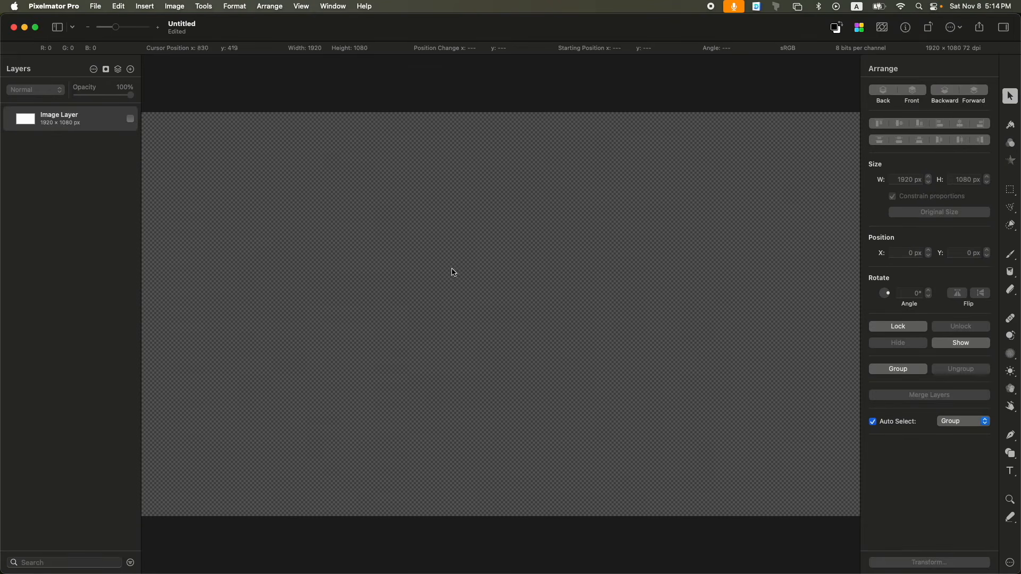
# Step: Add the text "MOTION TIME" to the canvas and convert its layer into a shape
pyautogui.press('t')
pyautogui.click(397, 293)
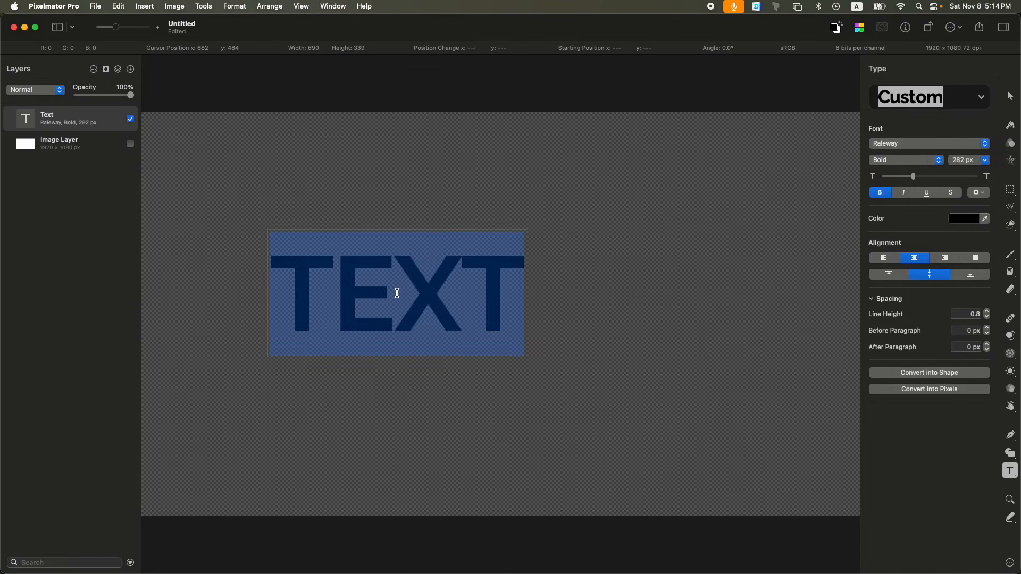
pyautogui.write('MOTION TIME')
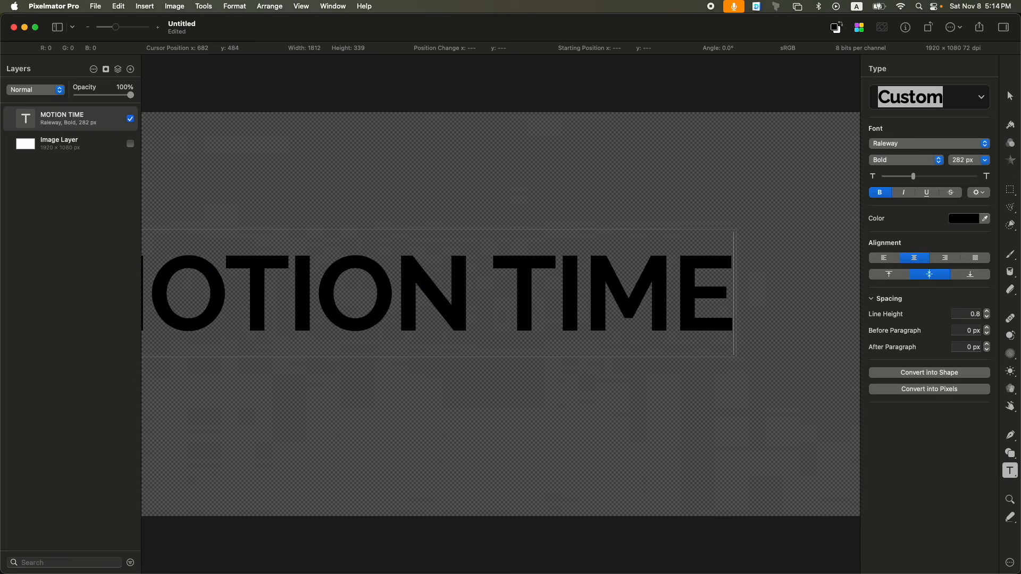
pyautogui.press('Escape')
pyautogui.rightClick(90, 118)
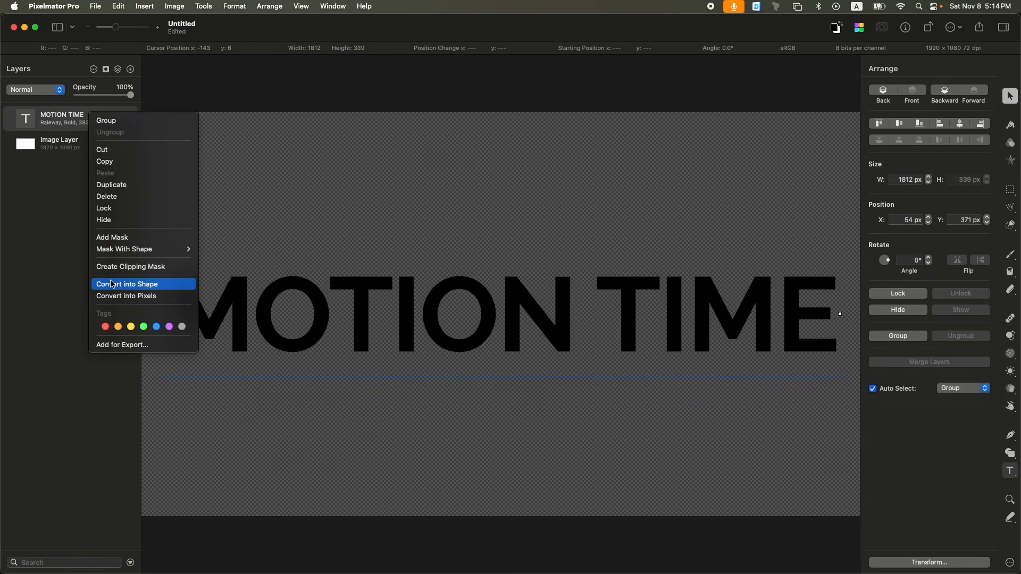
pyautogui.click(113, 284)
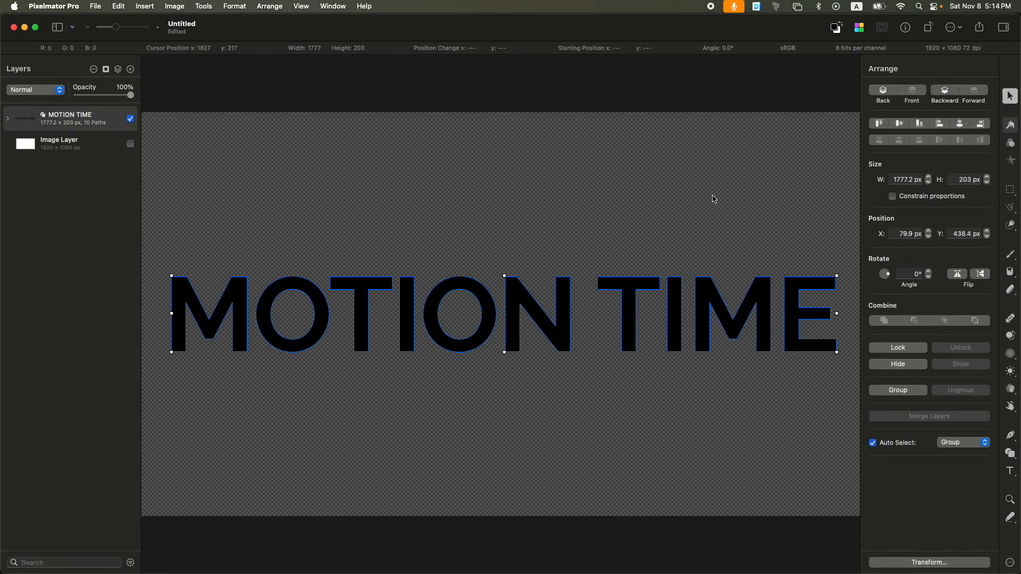
pyautogui.click(979, 28)
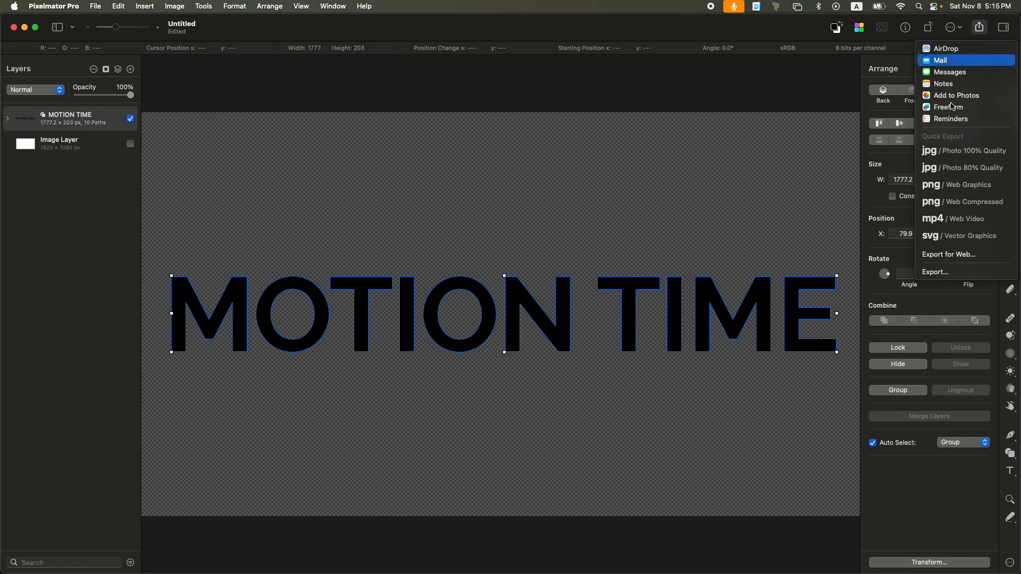
pyautogui.click(966, 270)
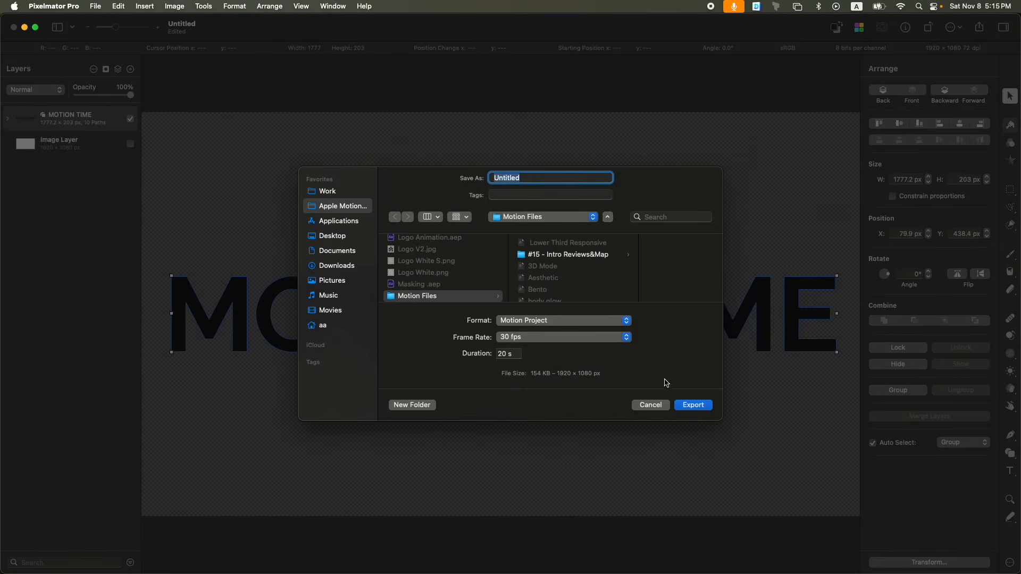
pyautogui.click(654, 406)
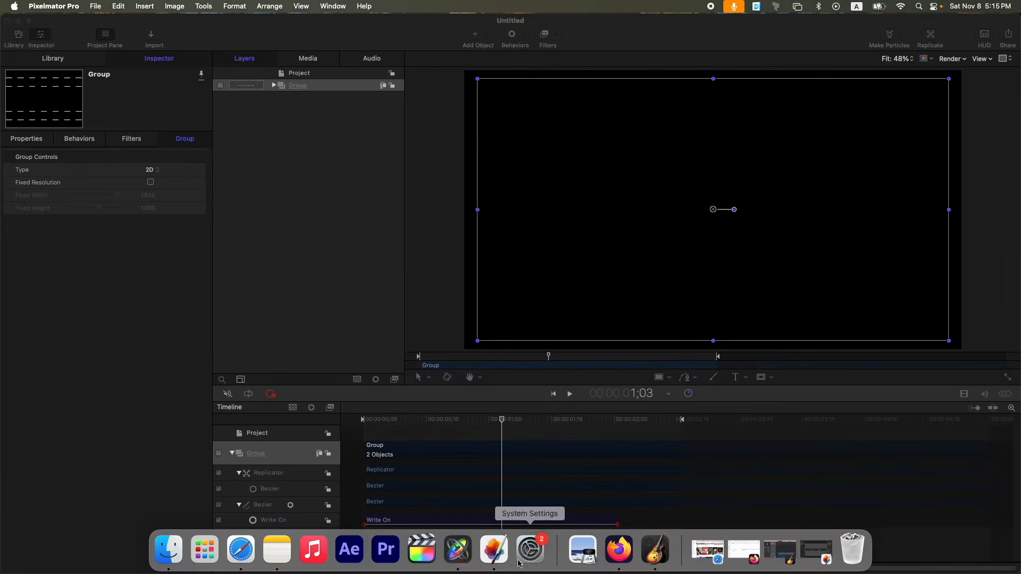
# Step: Switch to Motion, open LINE ANIMATION.motn, and copy its MOTION TIME group to the start of the Untitled project
pyautogui.rightClick(458, 549)
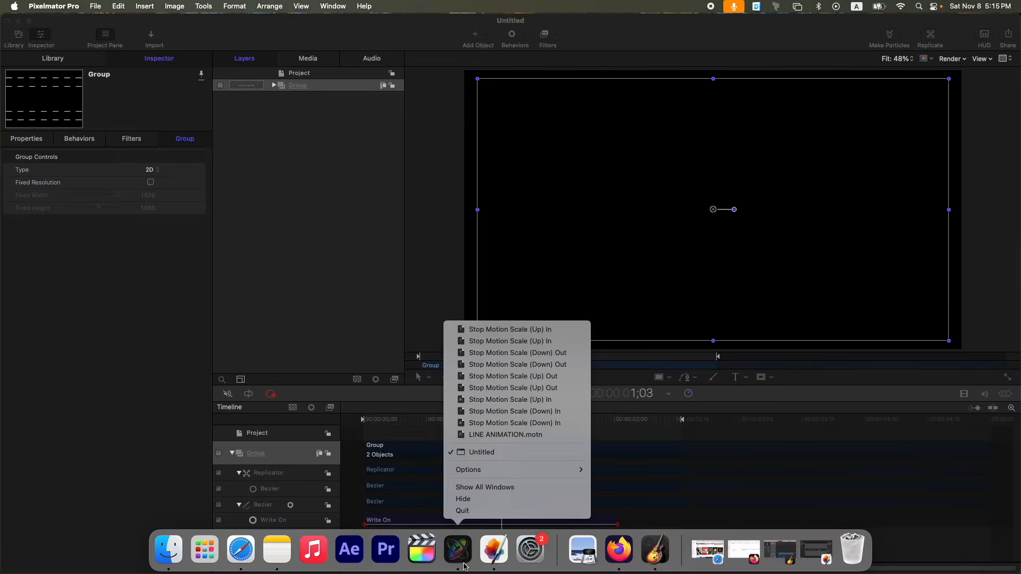
pyautogui.click(489, 435)
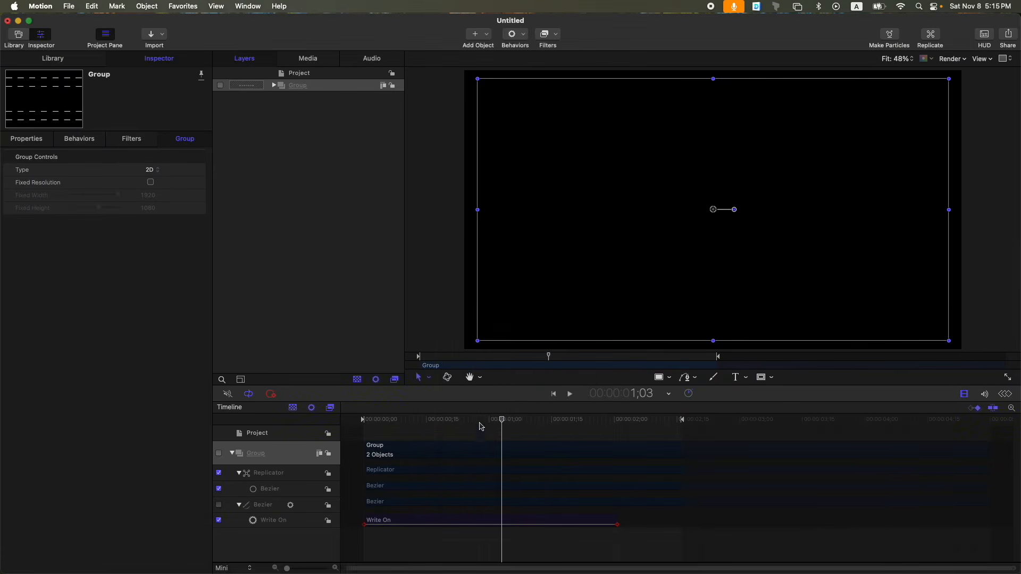
pyautogui.click(331, 95)
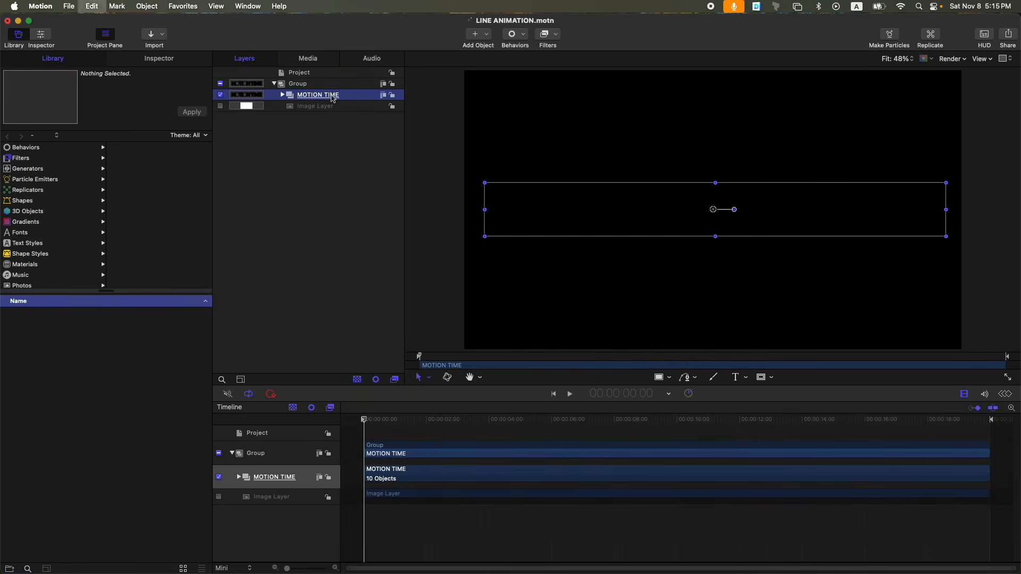
pyautogui.press('super+w')
pyautogui.click(496, 342)
pyautogui.moveTo(464, 417); pyautogui.dragTo(226, 418)
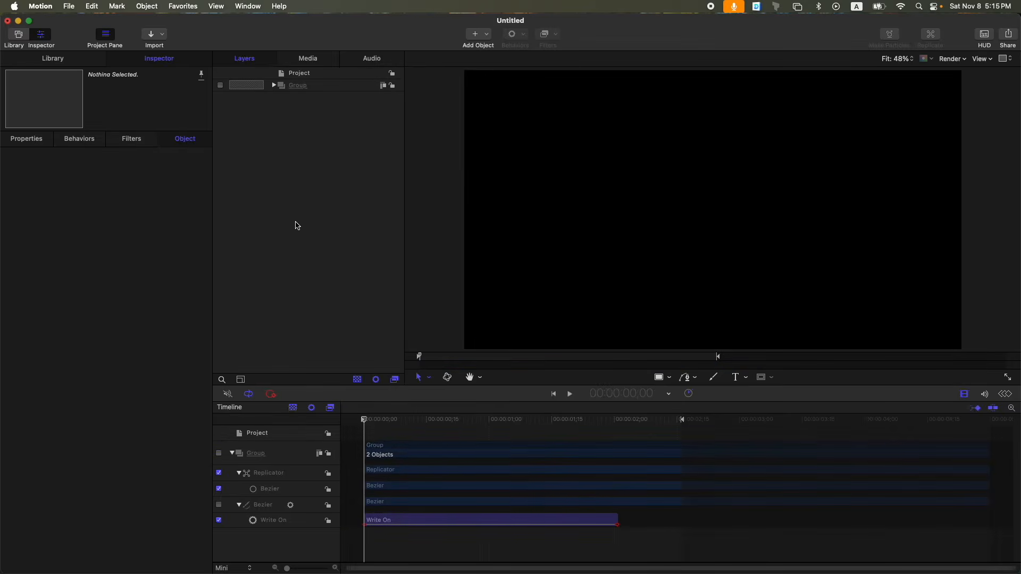
pyautogui.press('super+v')
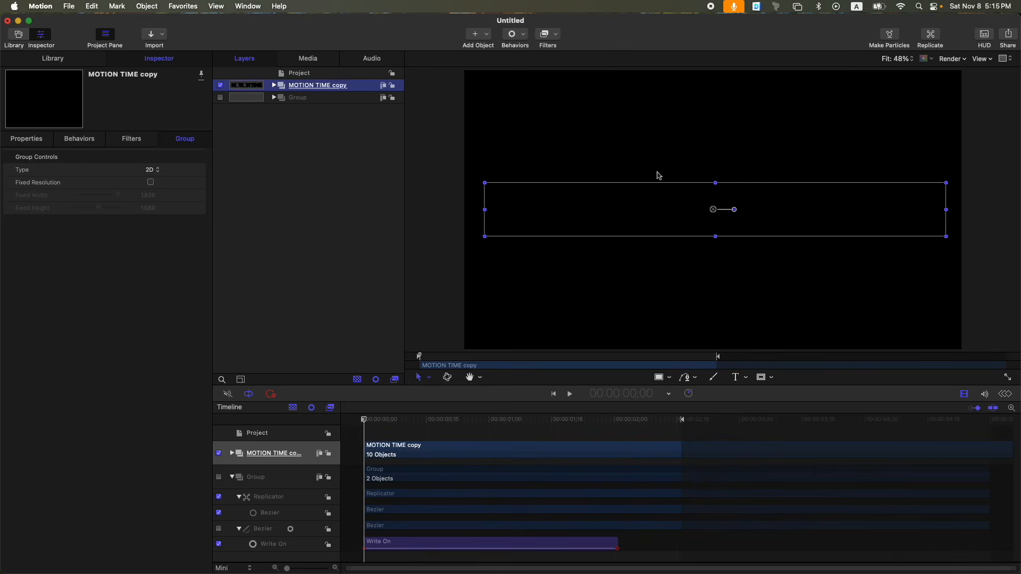
# Step: Apply a Fill filter to the MOTION TIME copy group and set its Color to White
pyautogui.click(274, 85)
pyautogui.click(549, 35)
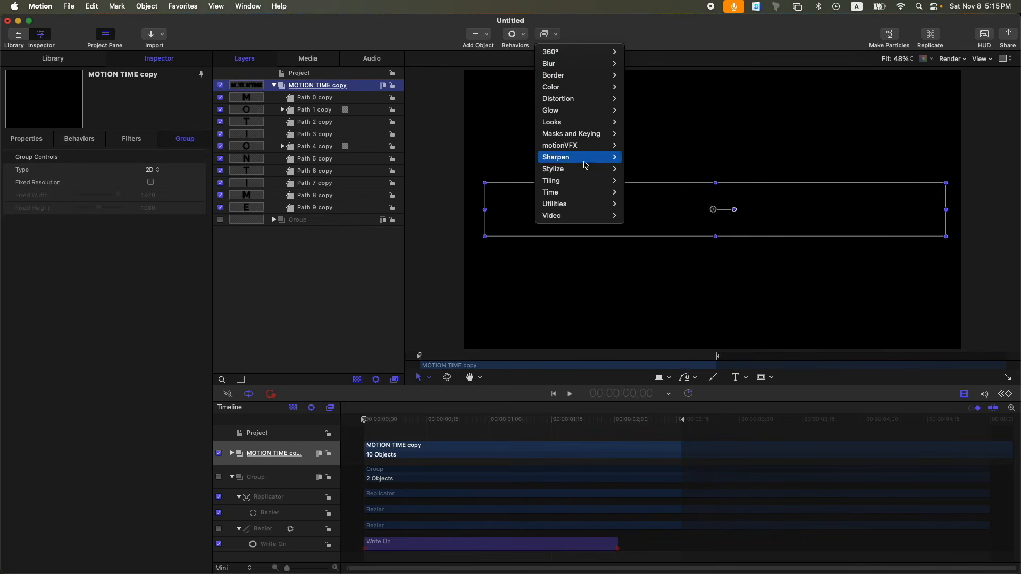
pyautogui.moveTo(580, 197)
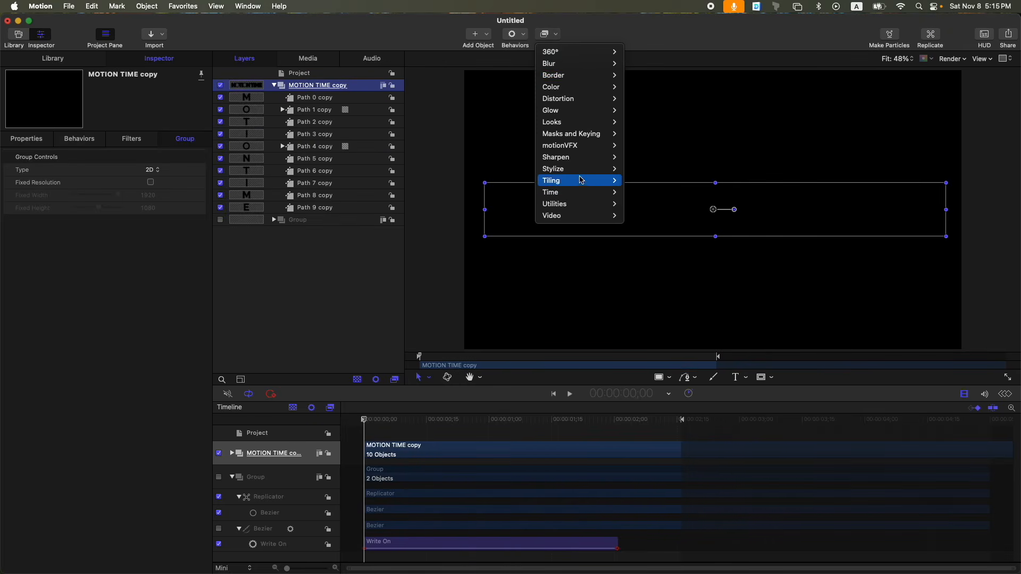
pyautogui.moveTo(581, 169)
pyautogui.click(639, 286)
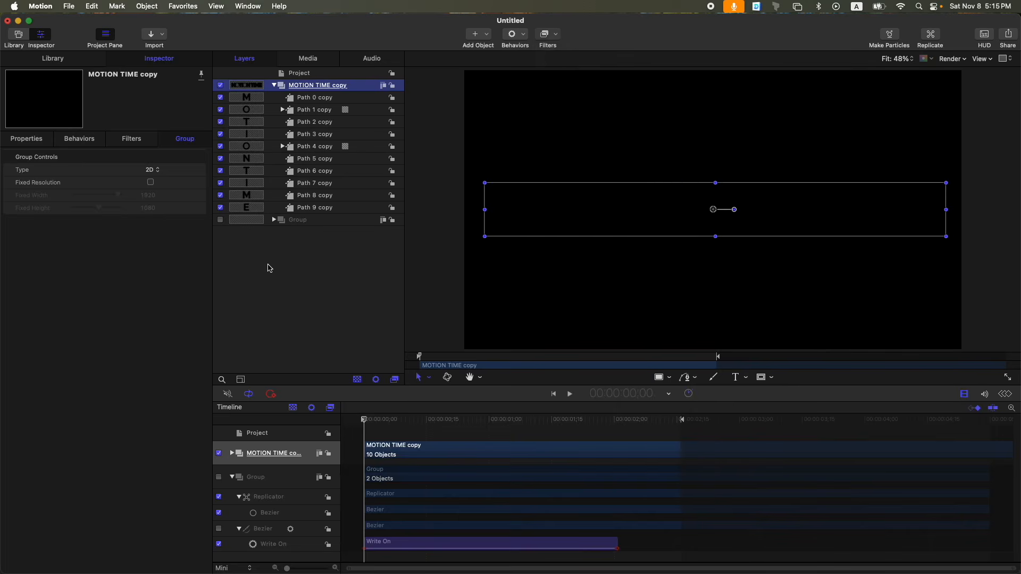
pyautogui.click(145, 182)
pyautogui.click(862, 347)
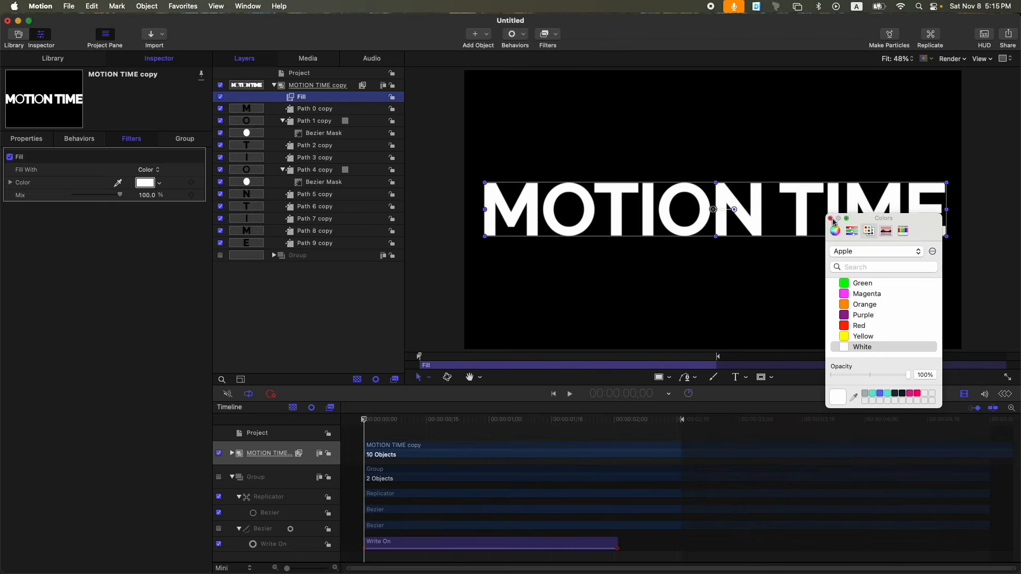
pyautogui.click(830, 218)
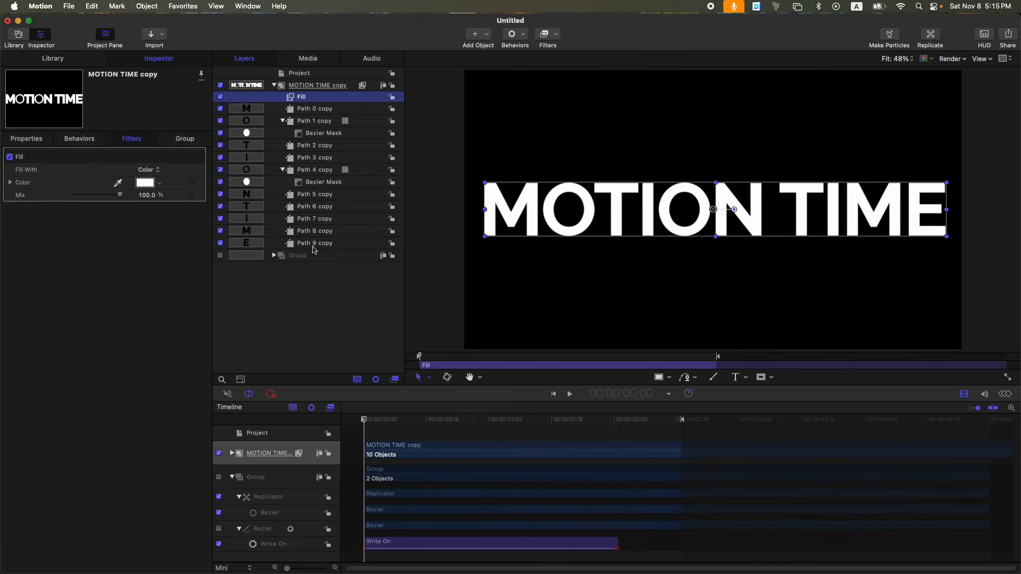
# Step: Disable the Fill and enable the Outline of the letter M shape, Path 0 copy
pyautogui.click(314, 244)
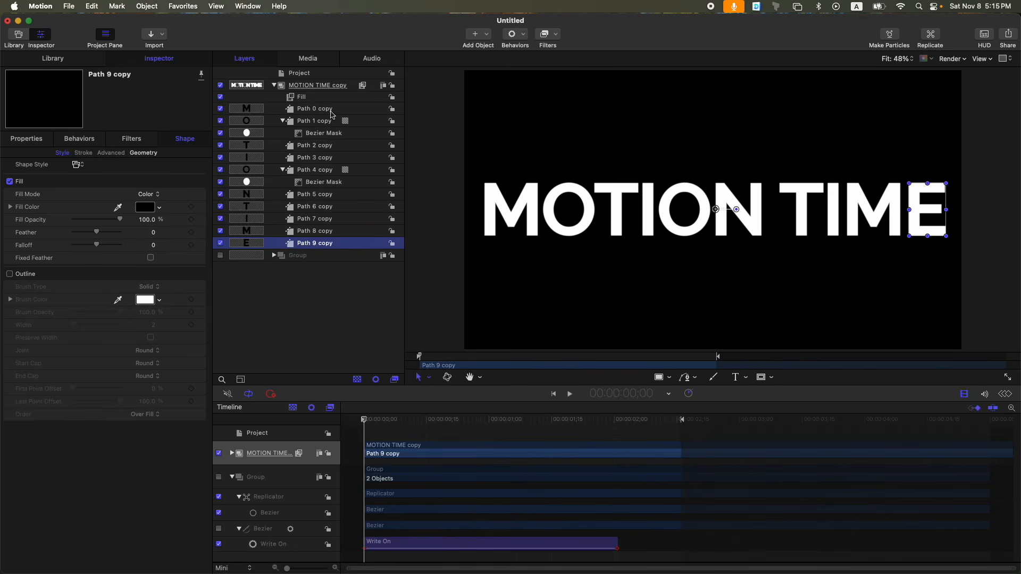
pyautogui.click(330, 113)
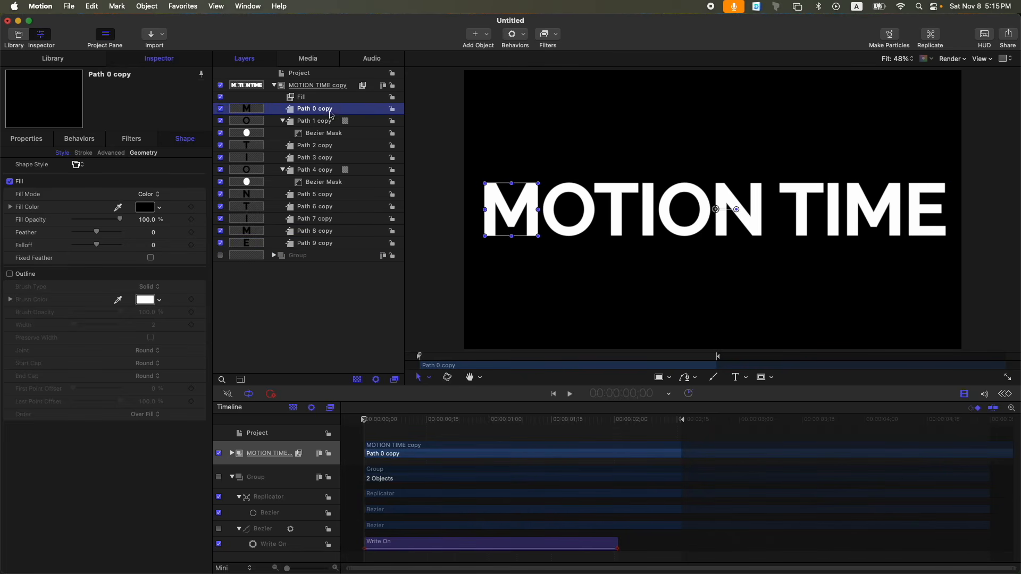
pyautogui.click(9, 181)
pyautogui.click(10, 274)
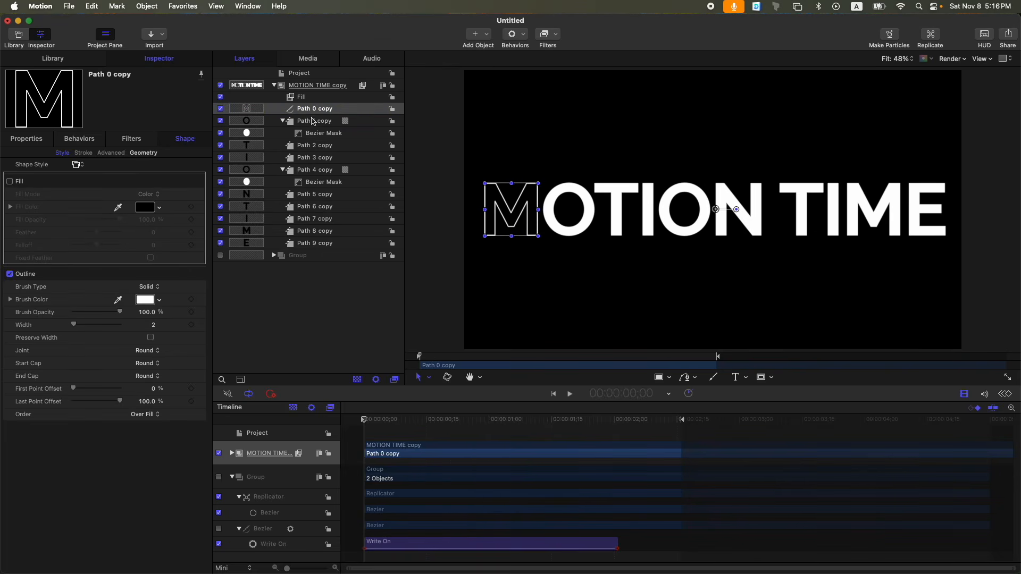
# Step: Turn the remaining MOTION TIME letters into outlines by disabling Fill and enabling Outline on Path 1 copy through Path 9 copy
pyautogui.click(326, 121)
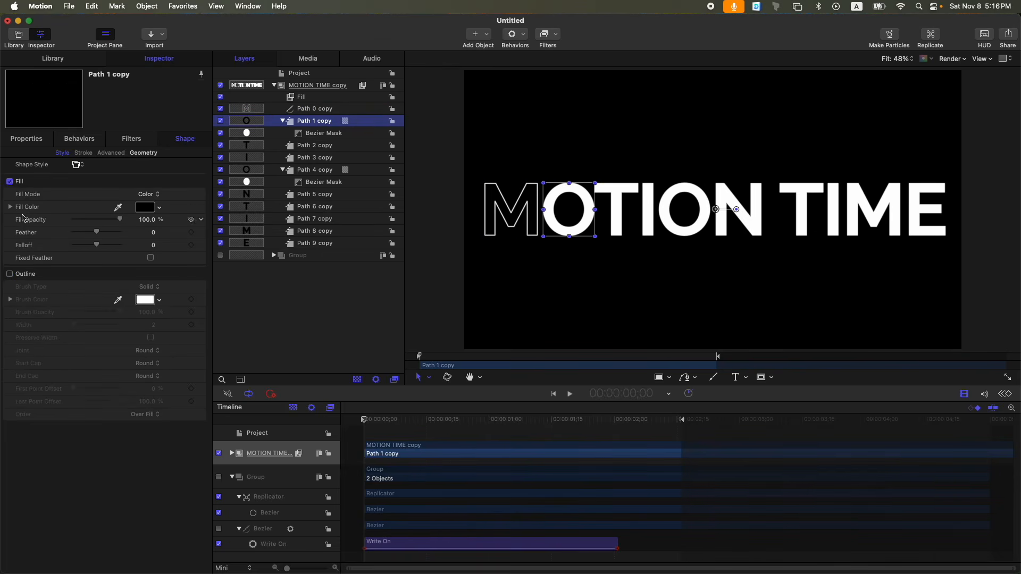
pyautogui.click(9, 182)
pyautogui.click(10, 274)
pyautogui.click(319, 145)
pyautogui.click(9, 181)
pyautogui.click(9, 274)
pyautogui.click(319, 158)
pyautogui.click(9, 181)
pyautogui.click(9, 181)
pyautogui.click(9, 274)
pyautogui.click(311, 194)
pyautogui.click(9, 181)
pyautogui.click(9, 274)
pyautogui.click(311, 207)
pyautogui.click(9, 181)
pyautogui.click(9, 273)
pyautogui.click(315, 243)
pyautogui.click(10, 181)
pyautogui.click(9, 274)
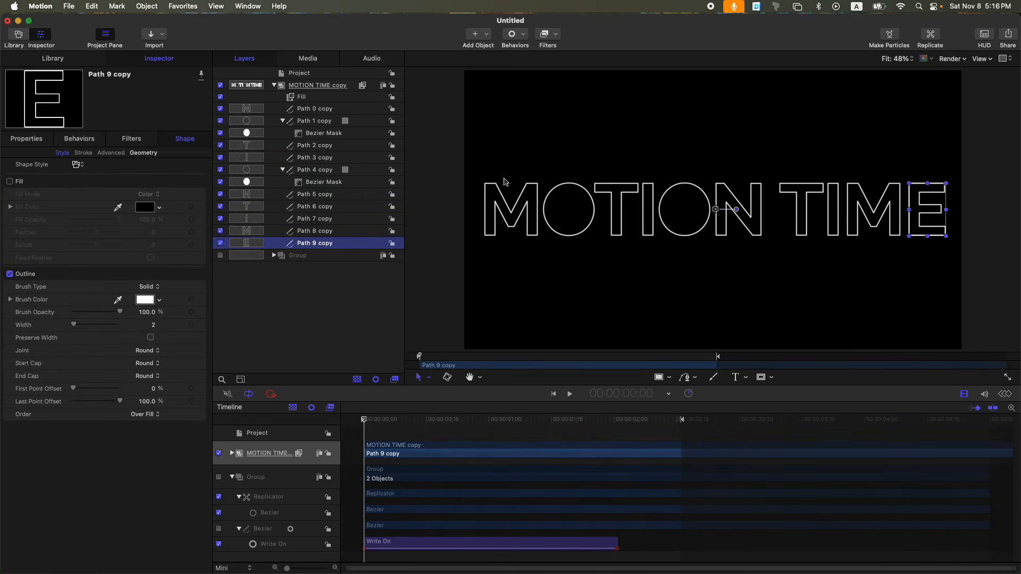
# Step: Apply the Write On shape behavior to the letter M outline, Path 0 copy
pyautogui.click(732, 211)
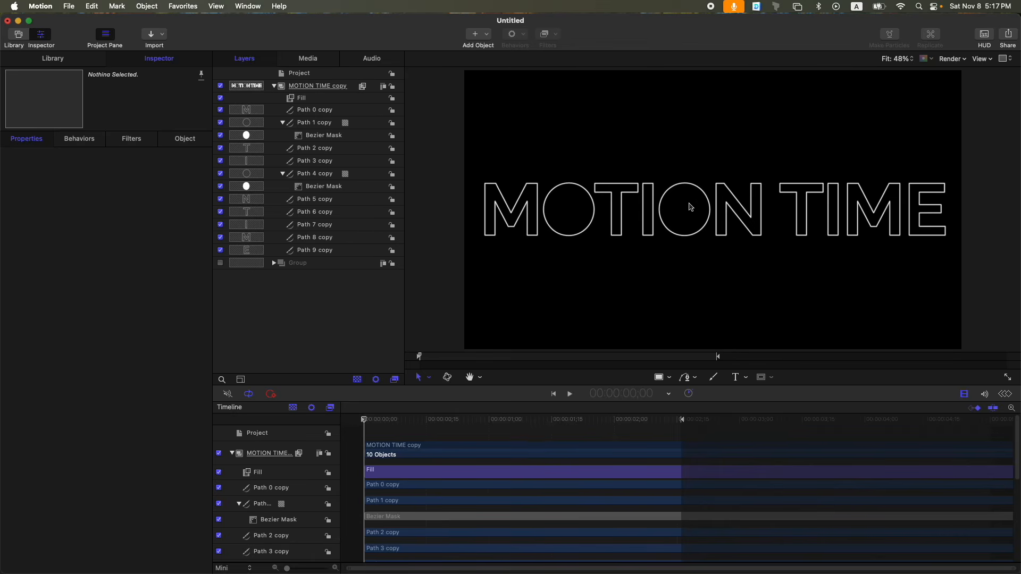
pyautogui.click(327, 123)
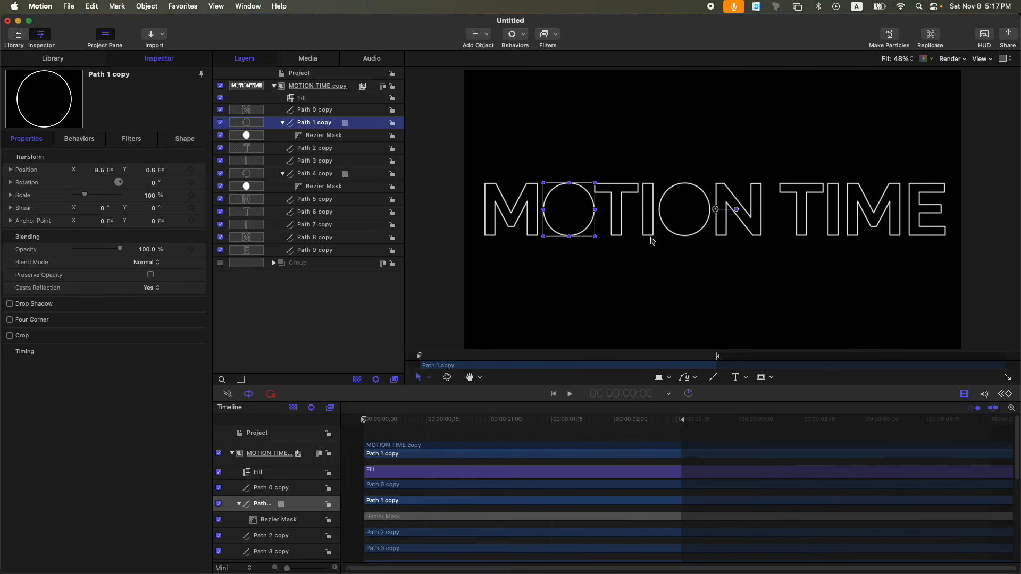
pyautogui.click(320, 109)
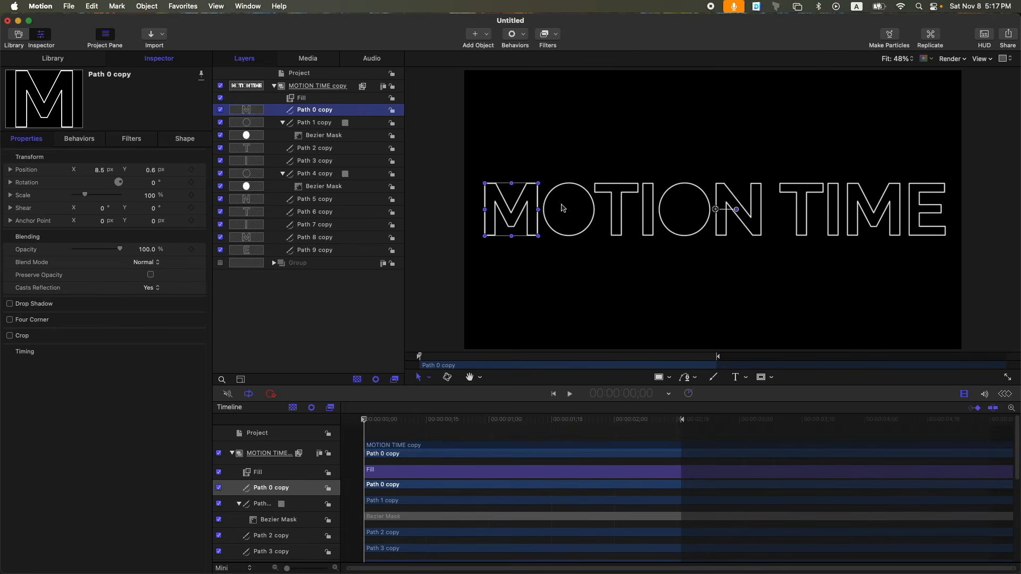
pyautogui.click(185, 138)
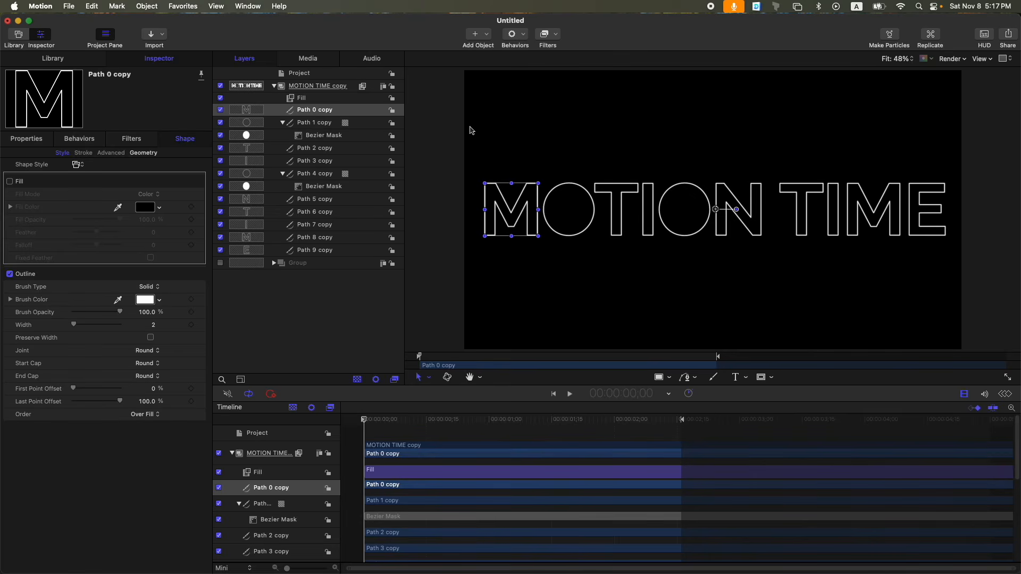
pyautogui.click(523, 40)
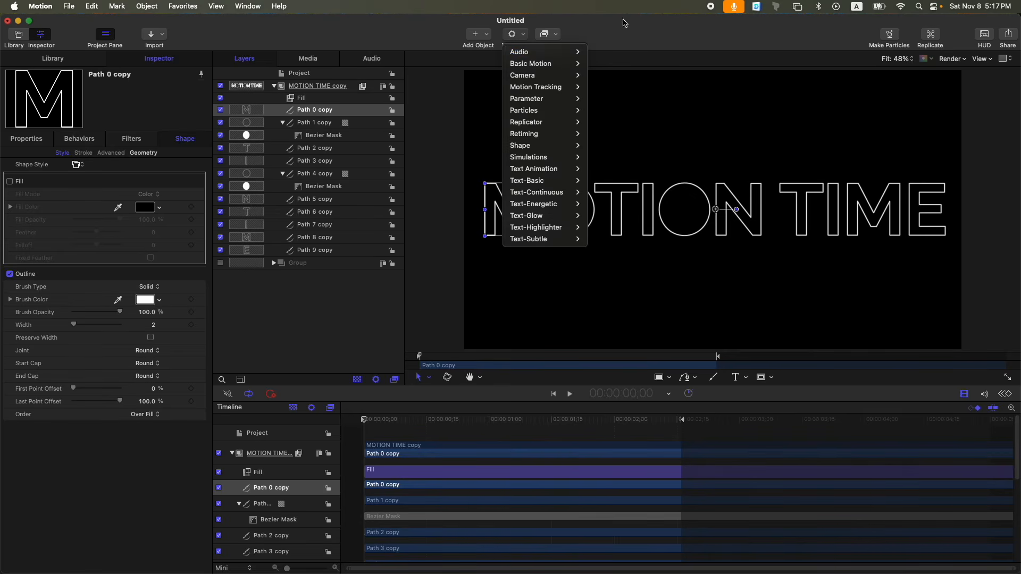
pyautogui.moveTo(530, 148)
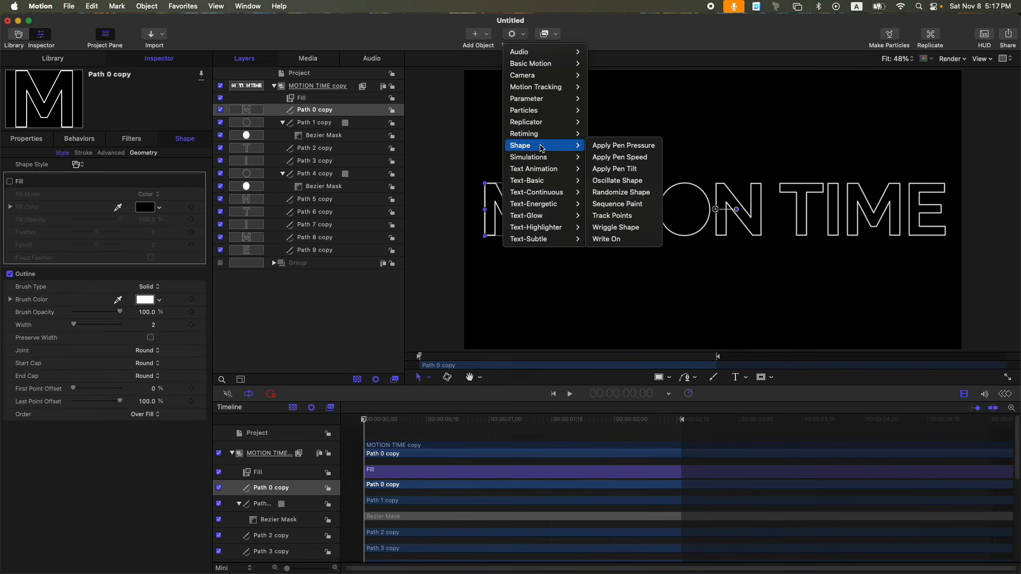
pyautogui.click(606, 239)
# Step: Trim the letter M's Write On to end at frame 20, set Shape Outline to Draw and Erase and Speed to Decelerate, and preview it
pyautogui.press('space')
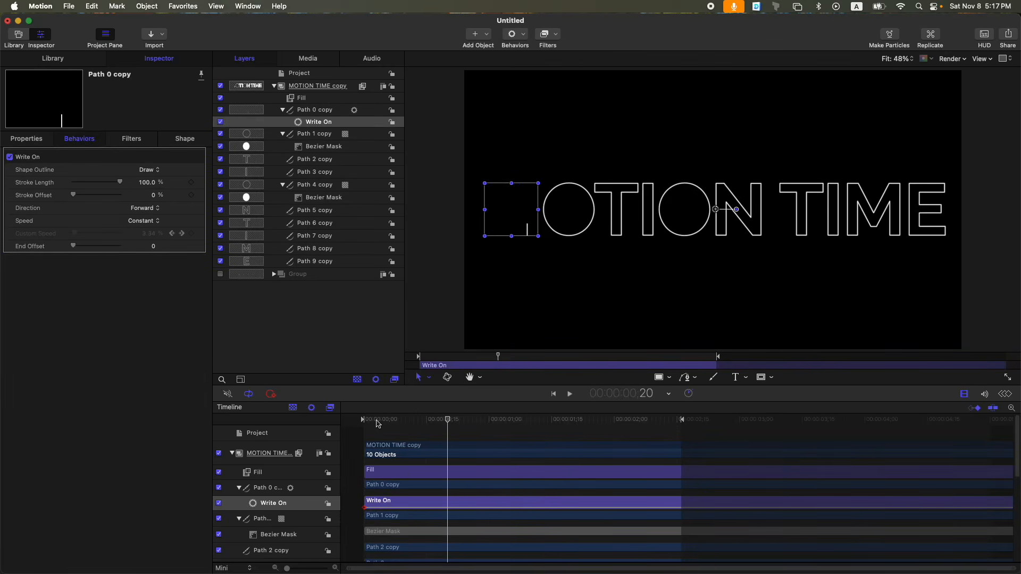
pyautogui.click(147, 170)
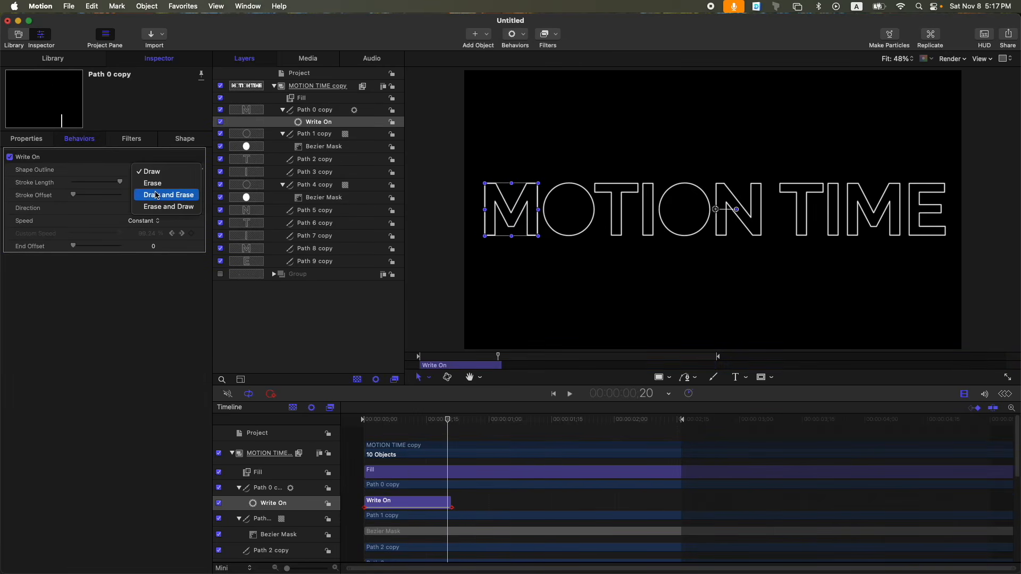
pyautogui.click(157, 195)
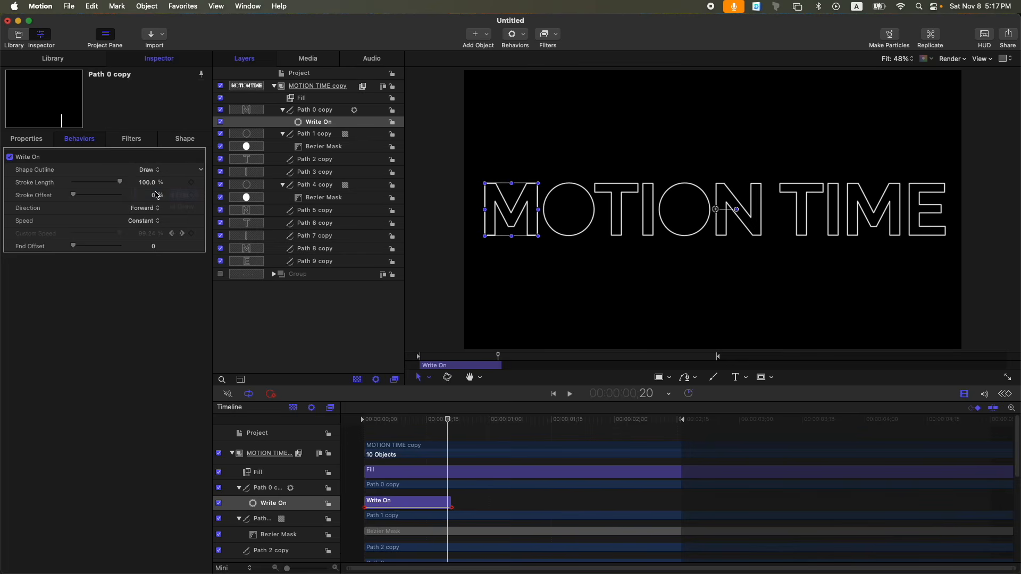
pyautogui.click(153, 222)
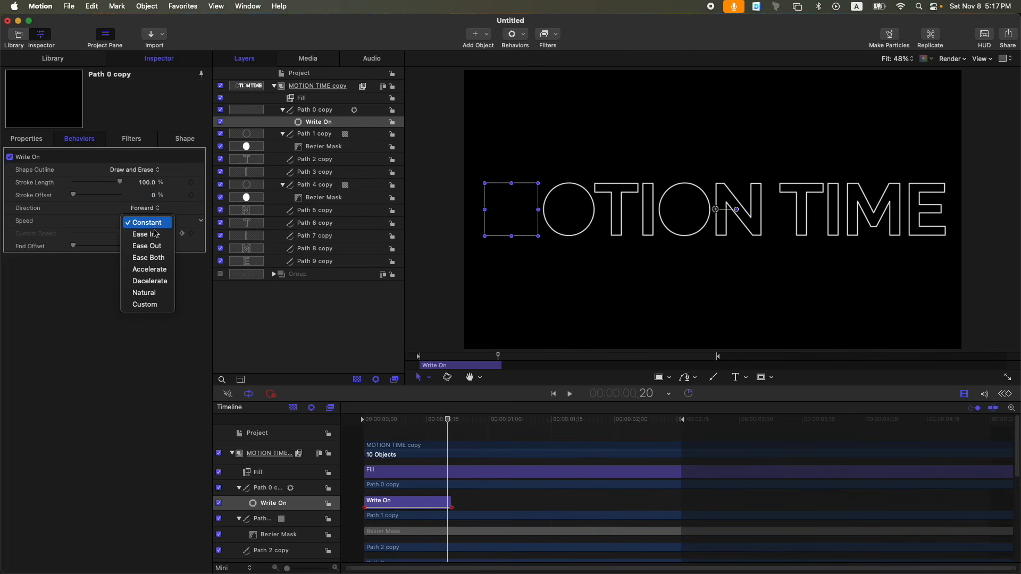
pyautogui.click(149, 281)
pyautogui.press('Home')
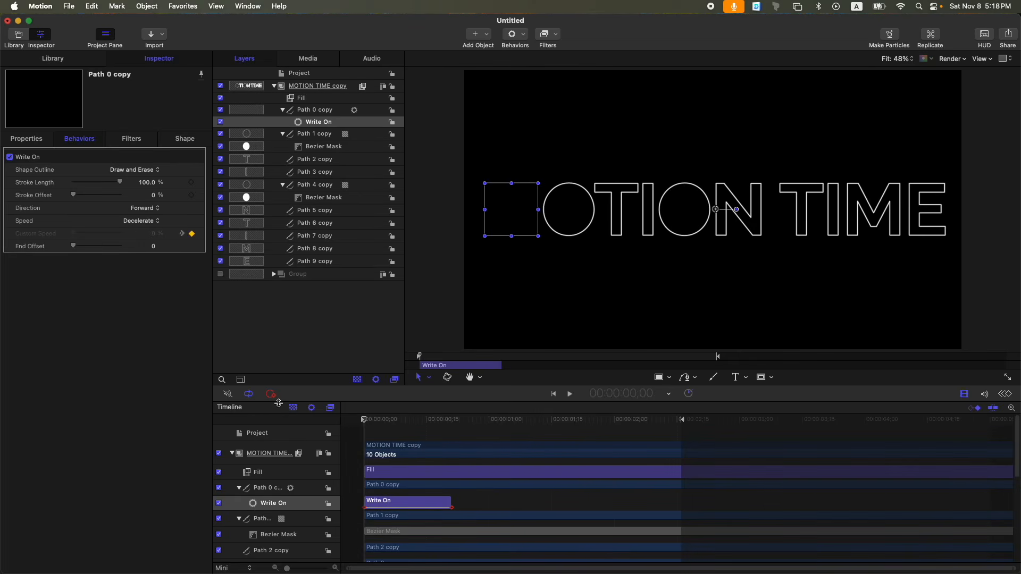
pyautogui.press('space')
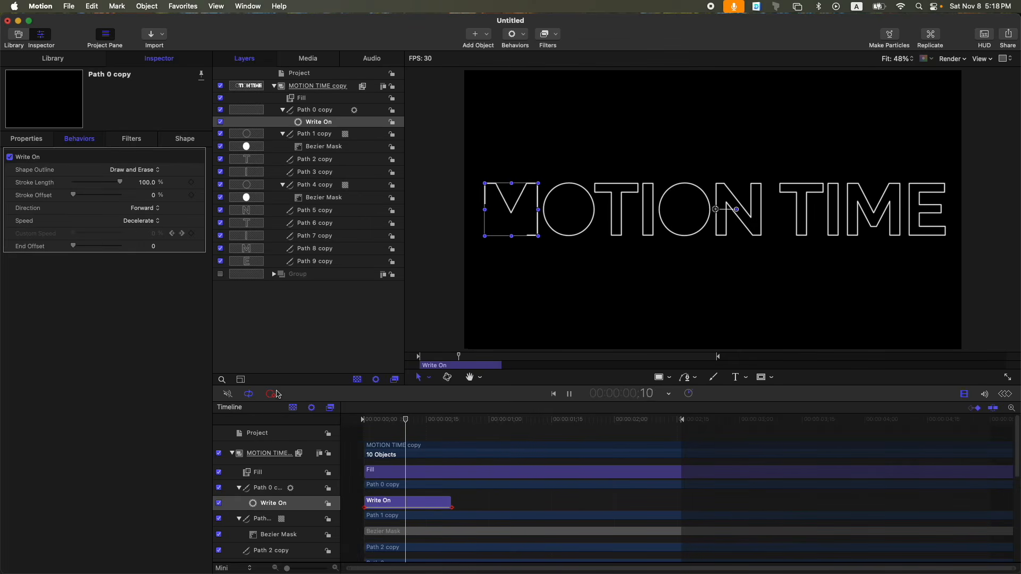
pyautogui.press('space')
pyautogui.moveTo(467, 419); pyautogui.dragTo(301, 424)
pyautogui.press('space')
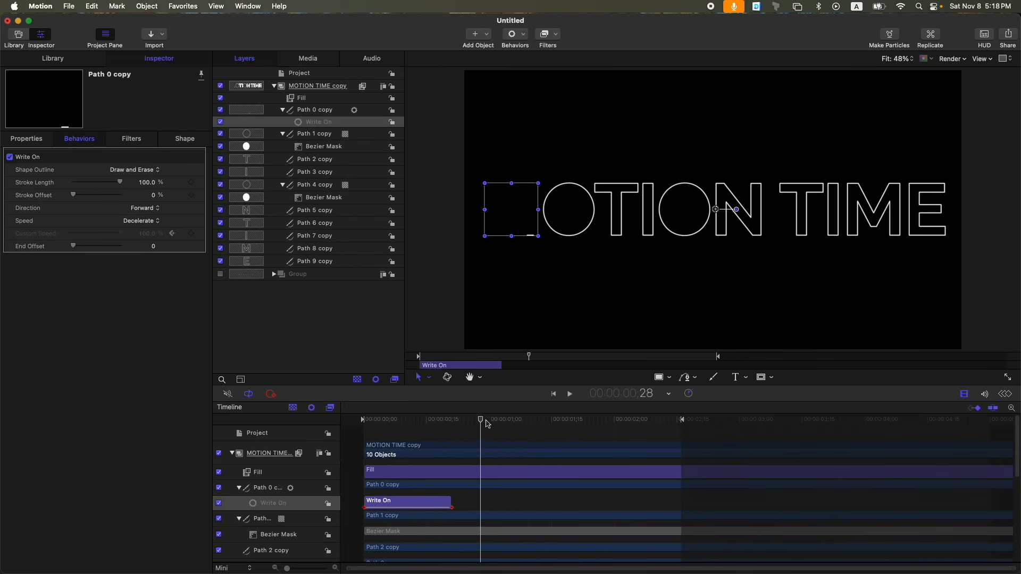
# Step: Extend the letter M's Write On to end at 1;00, set its Shape Outline to Draw, and play the animation back
pyautogui.press('Left')
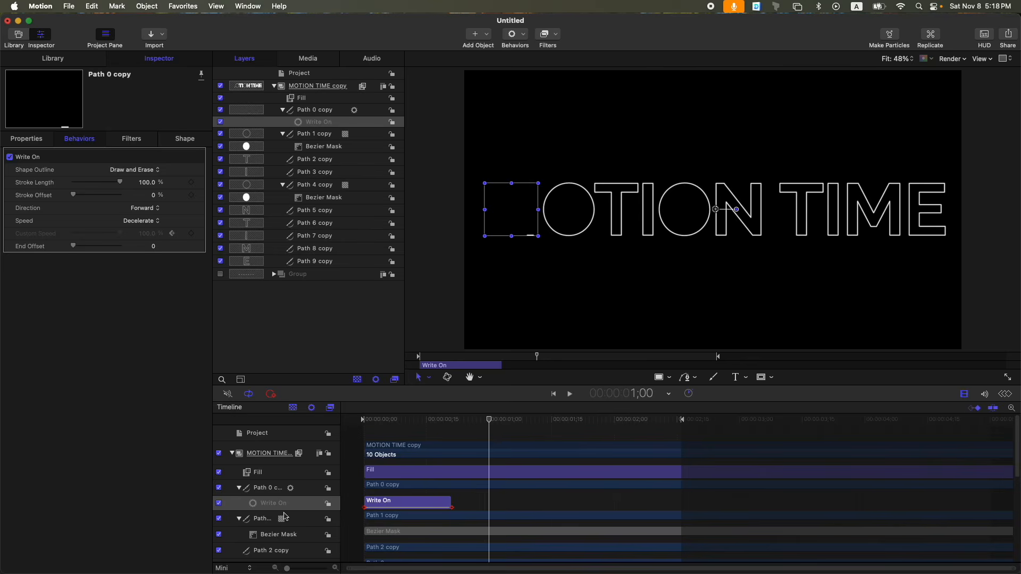
pyautogui.press('o')
pyautogui.moveTo(480, 426)
pyautogui.mouseDown()
pyautogui.moveTo(363, 423)
pyautogui.moveTo(480, 423)
pyautogui.mouseUp()
pyautogui.click(157, 174)
pyautogui.click(134, 146)
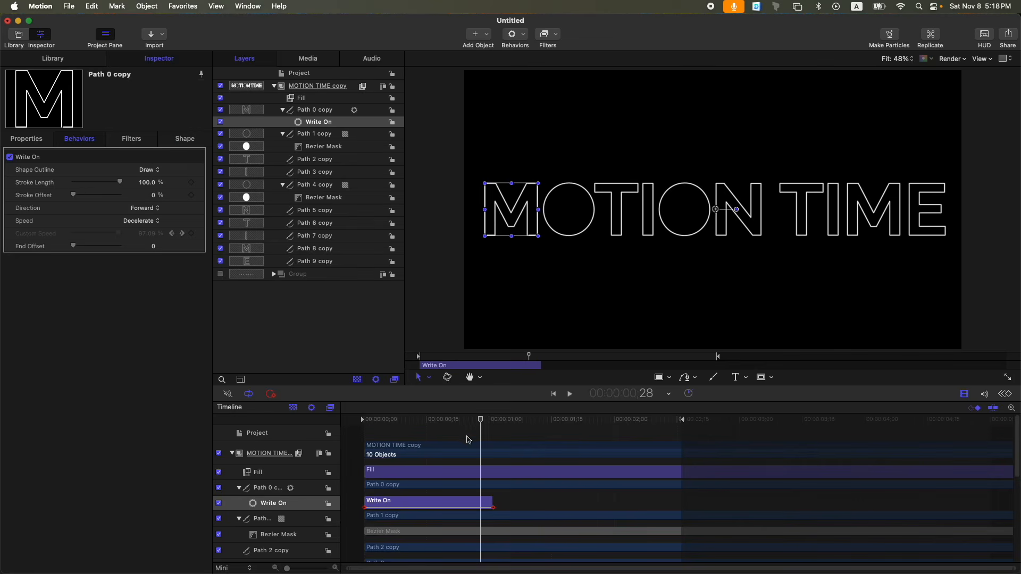
pyautogui.moveTo(476, 420); pyautogui.dragTo(209, 417)
pyautogui.press('space')
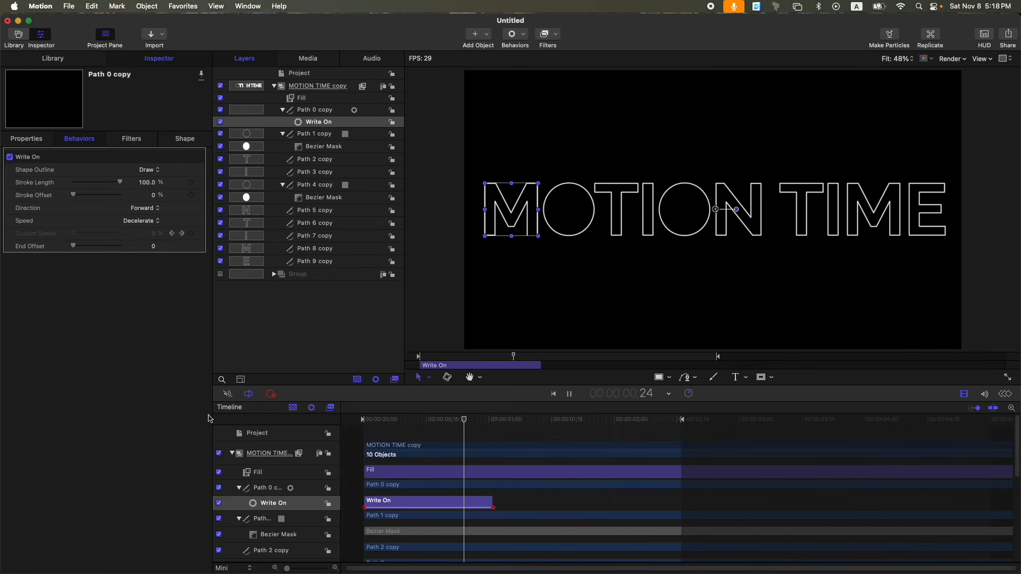
pyautogui.press('space')
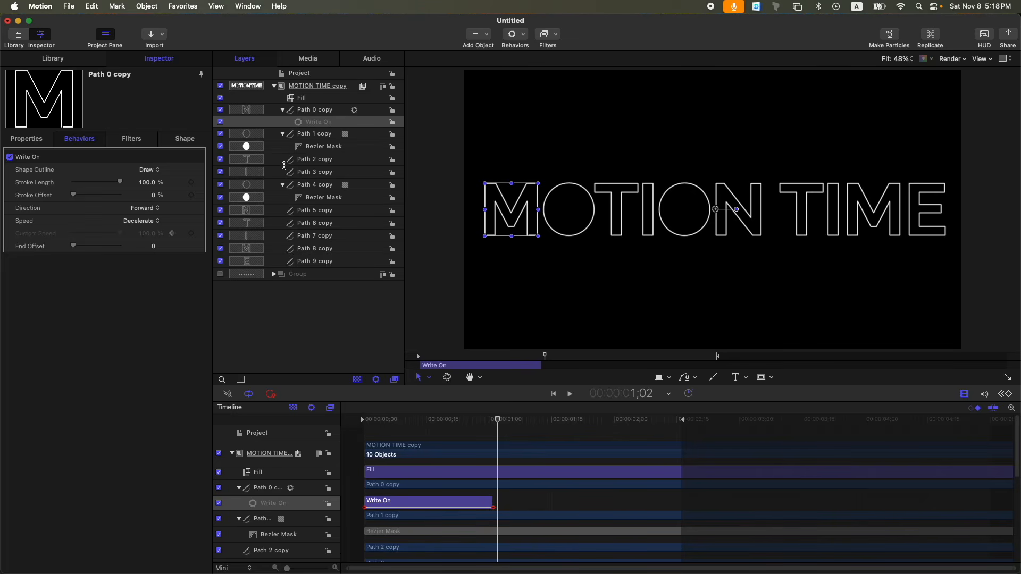
# Step: Copy the letter M's Write On behavior to Path 1 copy through Path 9 copy and play the whole text animation
pyautogui.click(334, 126)
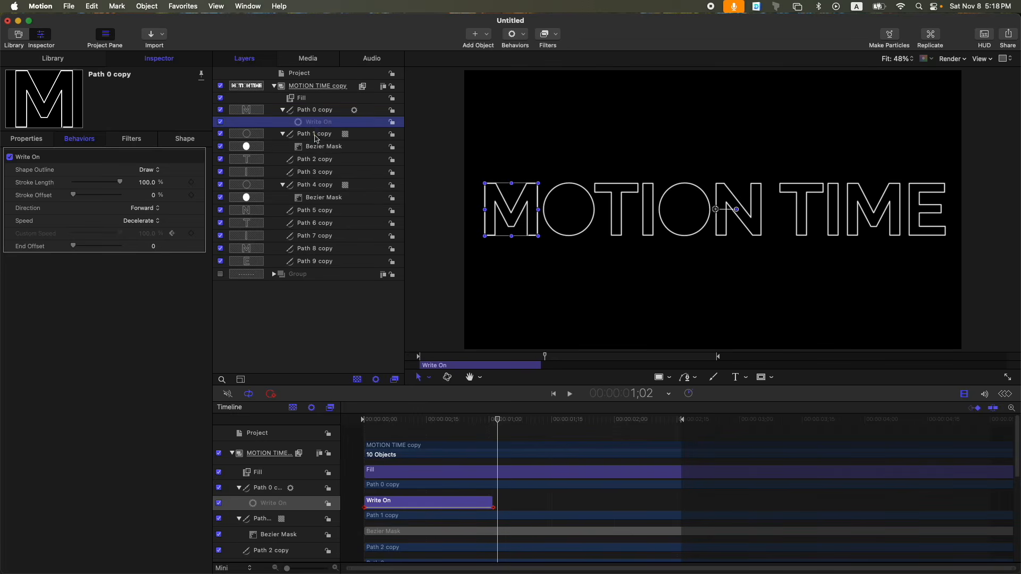
pyautogui.click(315, 137)
pyautogui.doubleClick(328, 123)
pyautogui.click(346, 163)
pyautogui.moveTo(342, 124); pyautogui.dragTo(308, 197)
pyautogui.moveTo(331, 206); pyautogui.dragTo(310, 219)
pyautogui.moveTo(327, 244); pyautogui.dragTo(319, 304)
pyautogui.moveTo(325, 316); pyautogui.dragTo(319, 351)
pyautogui.press('Home')
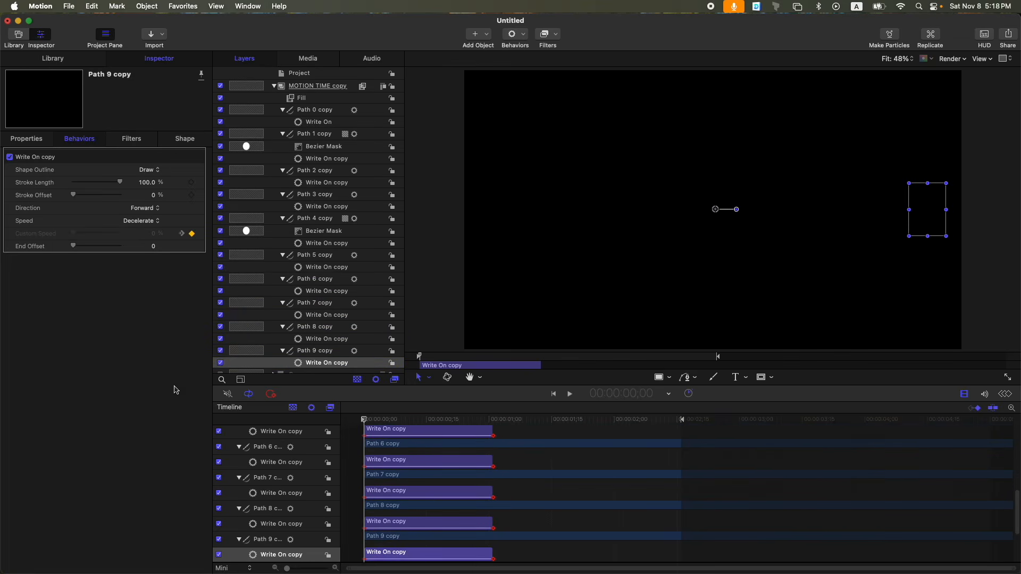
pyautogui.press('space')
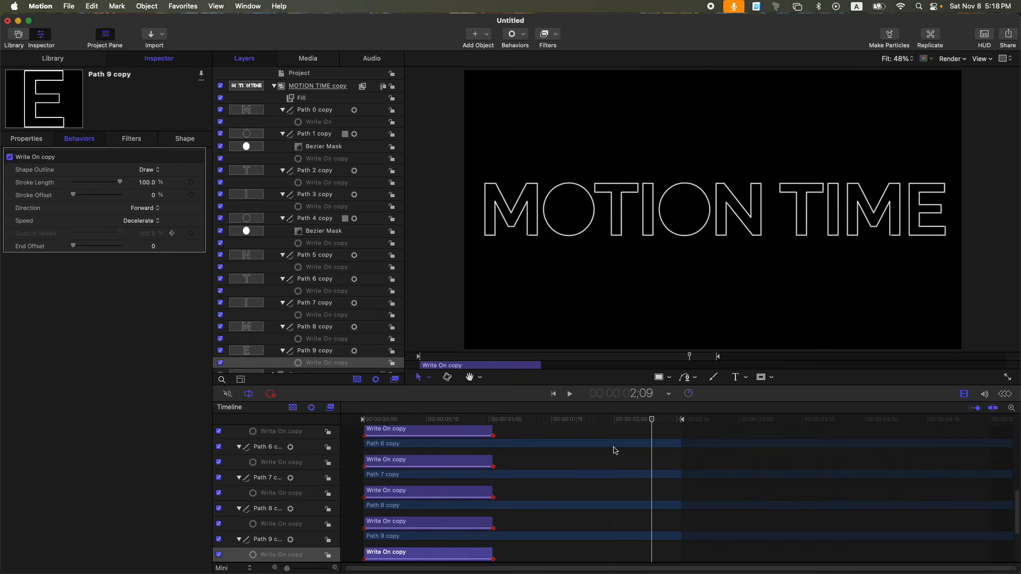
pyautogui.moveTo(632, 420); pyautogui.dragTo(229, 405)
pyautogui.press('space')
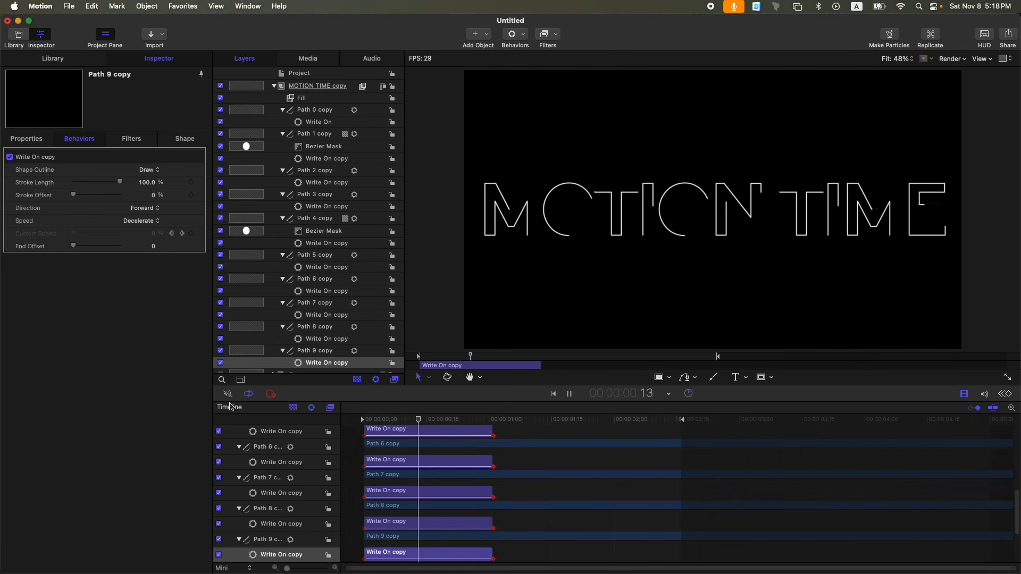
# Step: Apply a Glow filter to the MOTION TIME copy group
pyautogui.moveTo(338, 92); pyautogui.dragTo(338, 93)
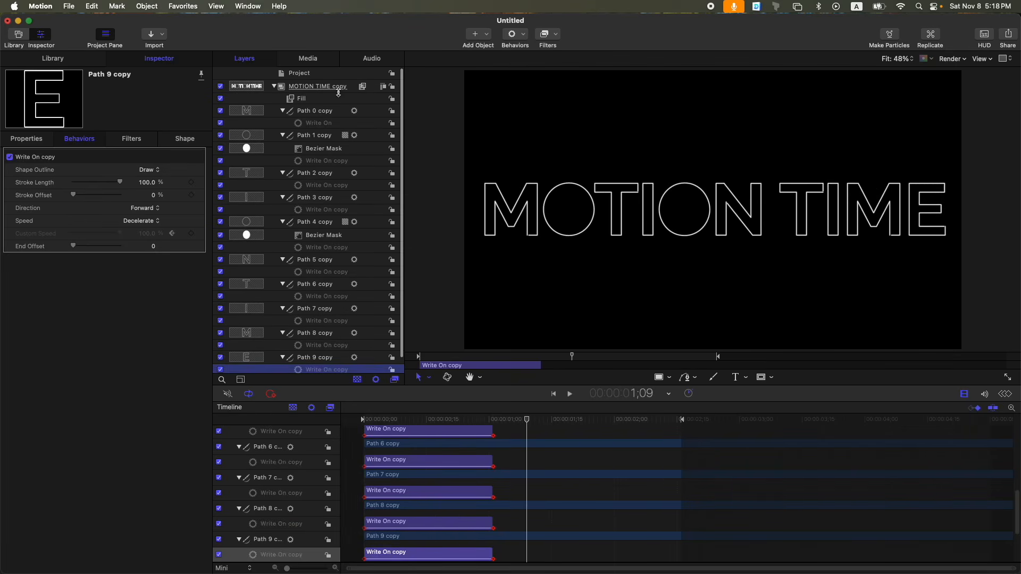
pyautogui.click(340, 87)
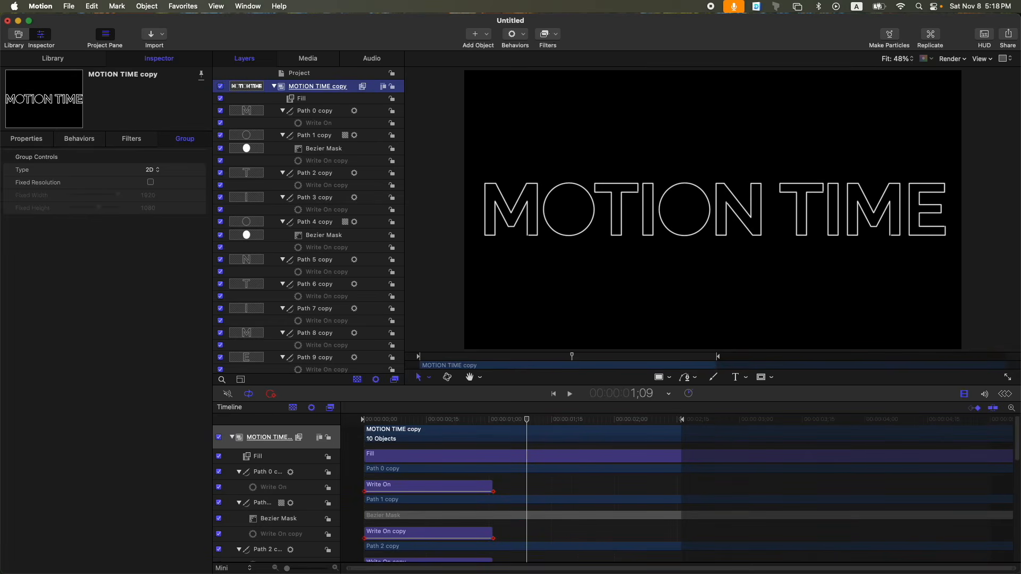
pyautogui.click(551, 37)
pyautogui.moveTo(609, 115)
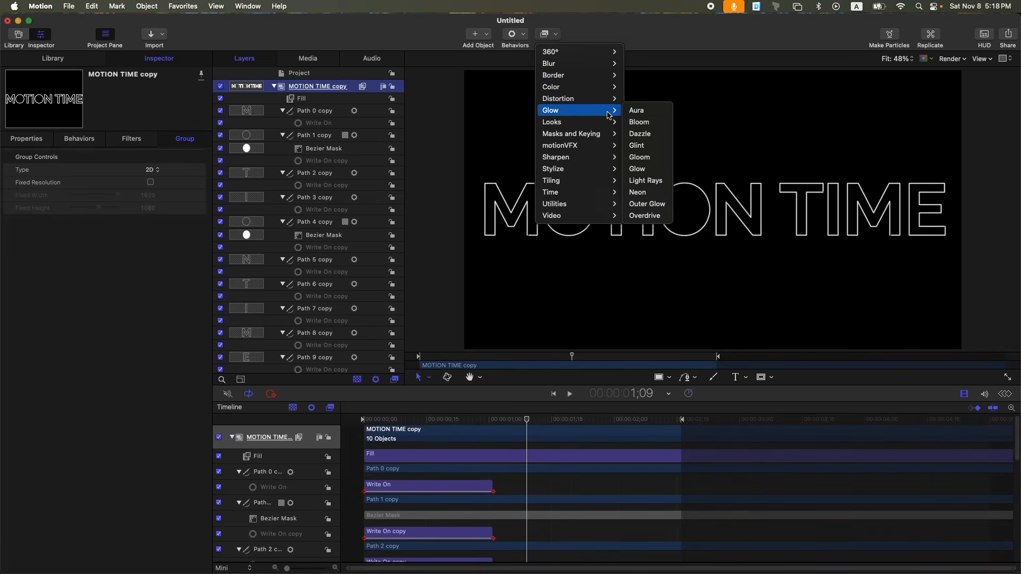
pyautogui.click(642, 173)
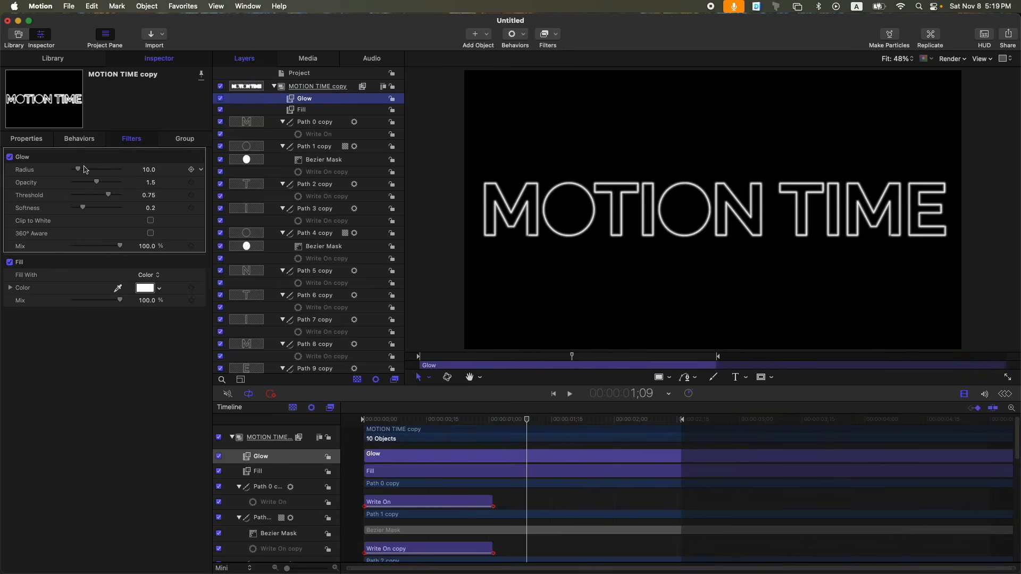
# Step: Set the Glow filter's Radius to 98, Opacity to 0.58 and Threshold to 0.08, and preview the animation from the start
pyautogui.moveTo(80, 170)
pyautogui.mouseDown()
pyautogui.moveTo(119, 170)
pyautogui.moveTo(77, 184)
pyautogui.moveTo(77, 199)
pyautogui.moveTo(84, 183)
pyautogui.mouseUp()
pyautogui.moveTo(490, 420); pyautogui.dragTo(189, 408)
pyautogui.press('space')
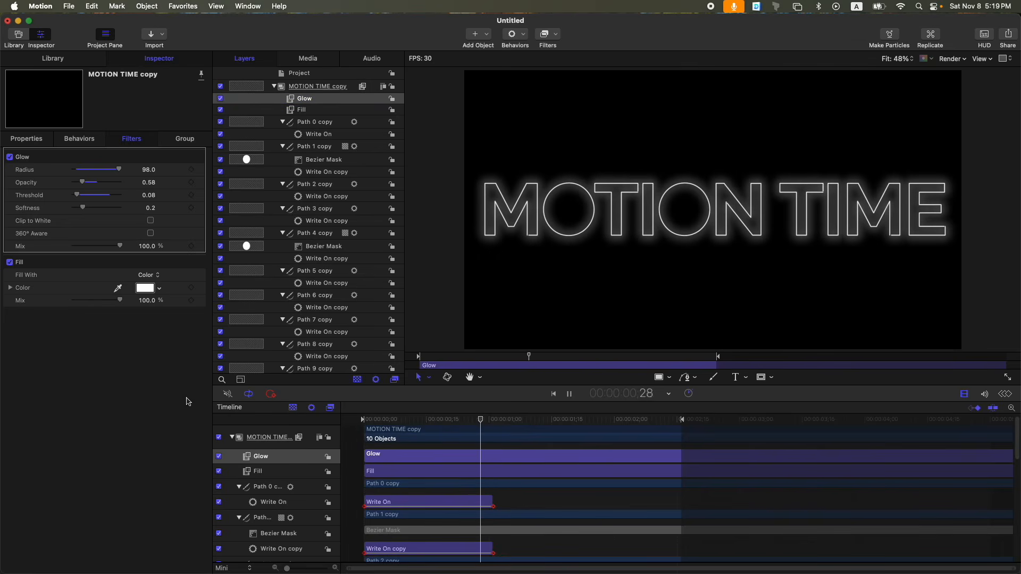
pyautogui.press('space')
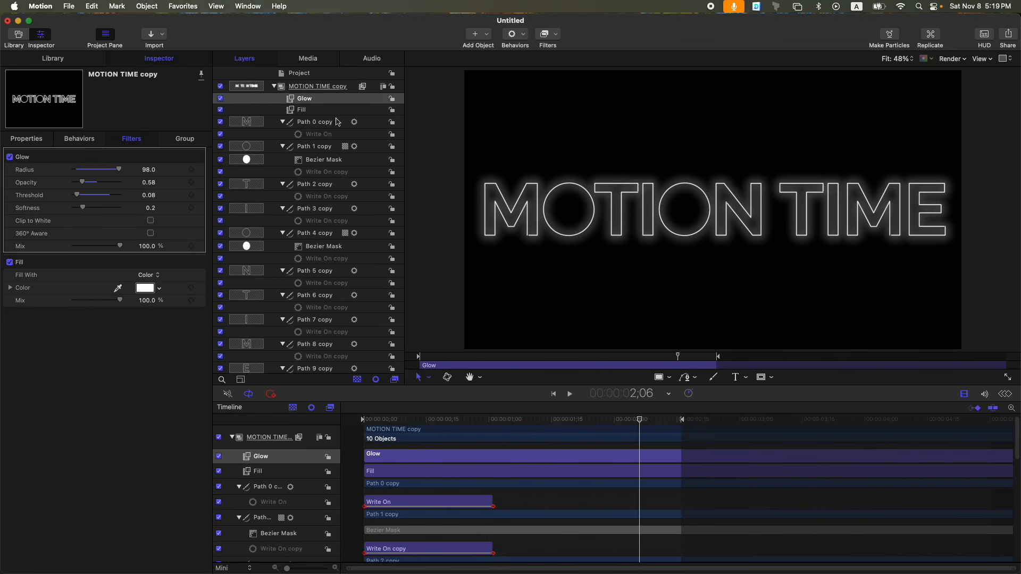
# Step: Set the outline Width of all ten letter shapes, Path 0 copy through Path 9 copy, to 10
pyautogui.click(337, 122)
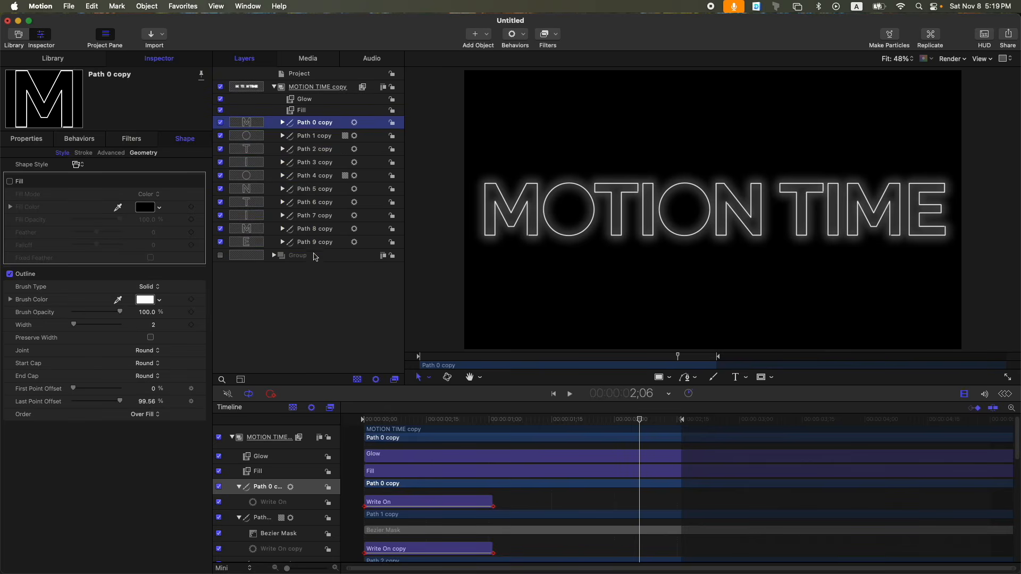
pyautogui.keyDown('shift'); pyautogui.click(315, 244); pyautogui.keyUp('shift')
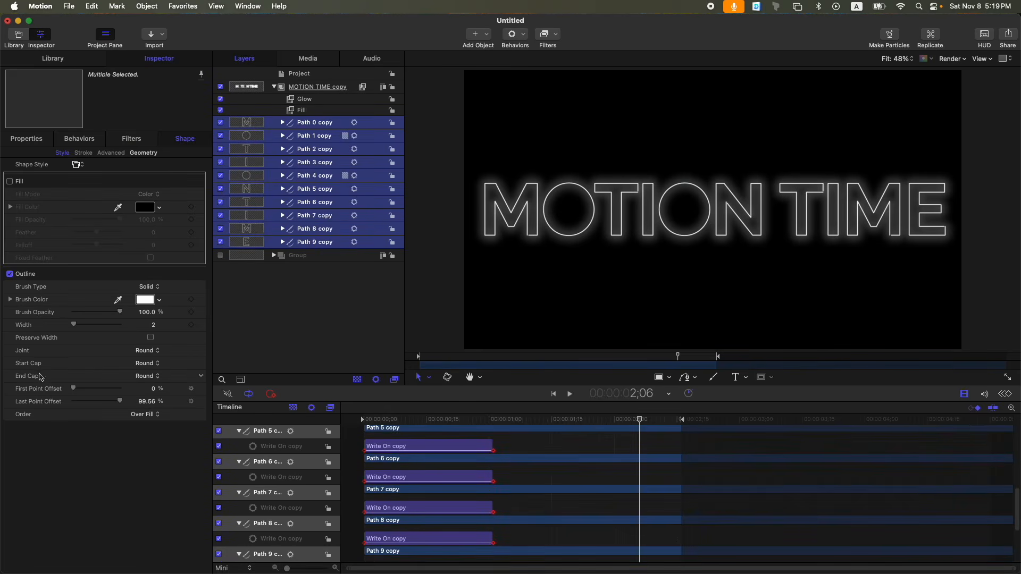
pyautogui.click(158, 326)
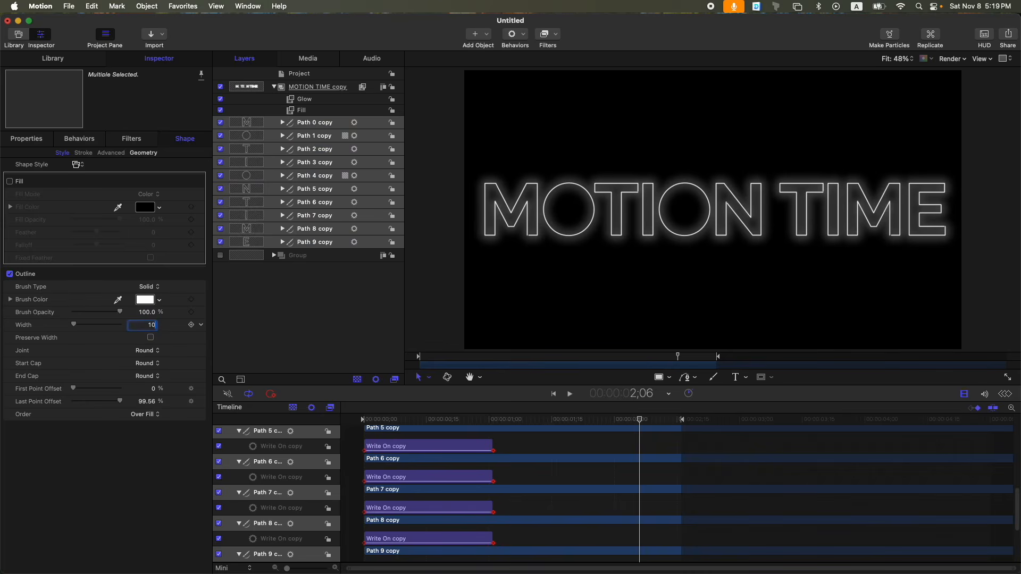
pyautogui.write('10')
pyautogui.press('Return')
pyautogui.click(318, 88)
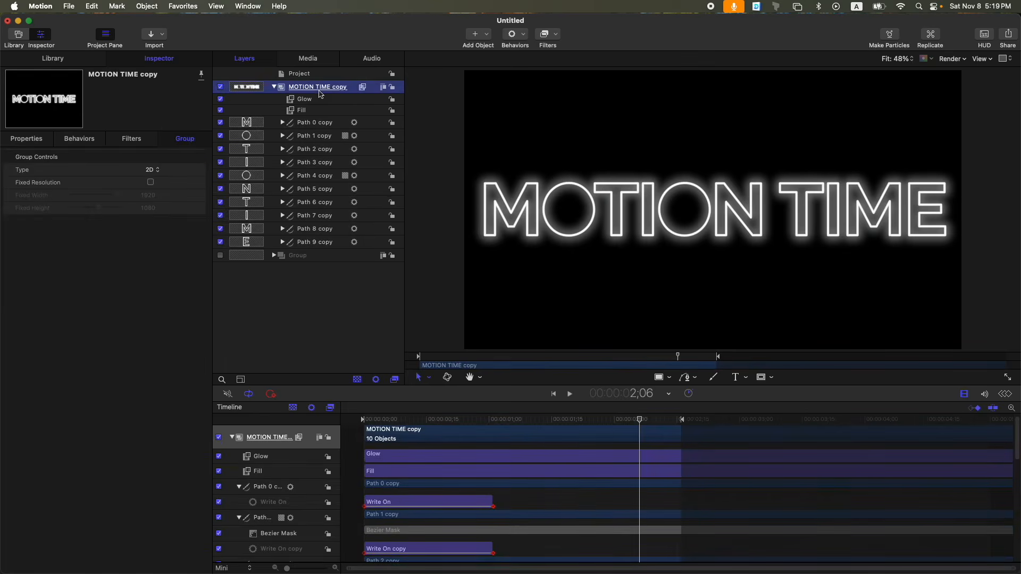
pyautogui.press('super+d')
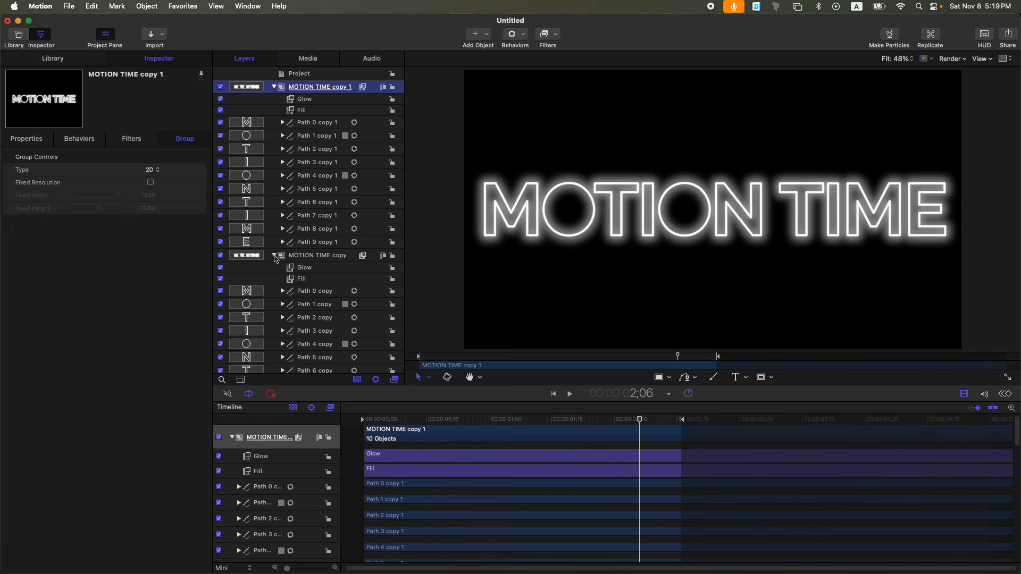
pyautogui.press('Delete')
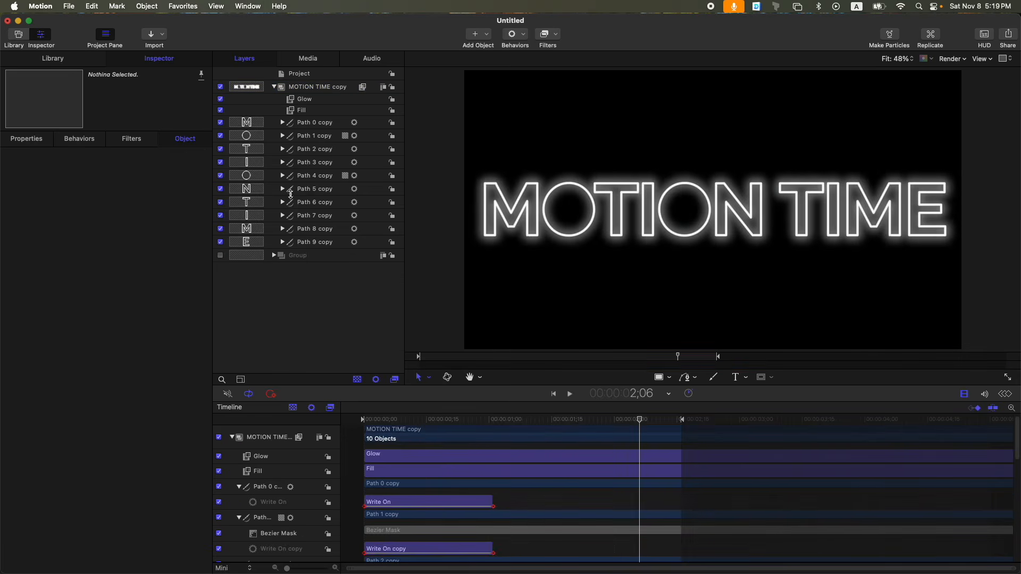
# Step: Collapse the MOTION TIME copy group and make a clone layer of it
pyautogui.click(275, 87)
pyautogui.click(330, 89)
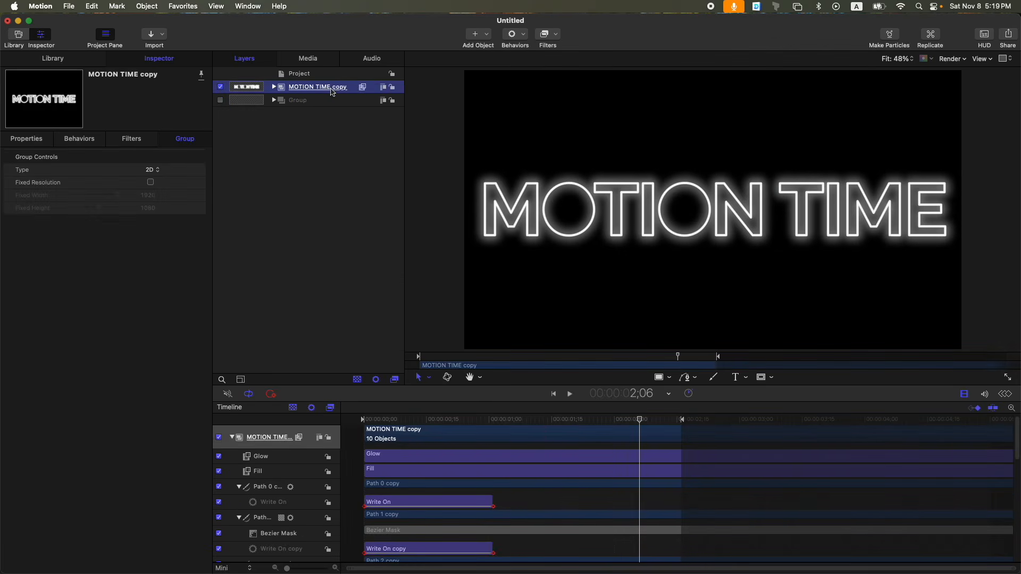
pyautogui.press('k')
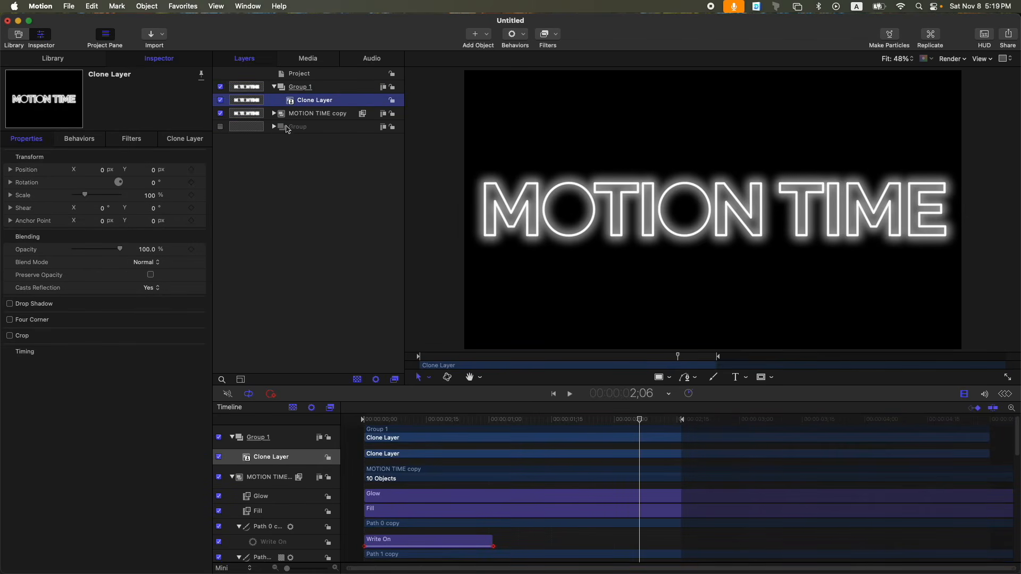
# Step: Copy the Fill filter from the MOTION TIME copy group onto Group 1 and set the copied filter's color to Red
pyautogui.click(319, 88)
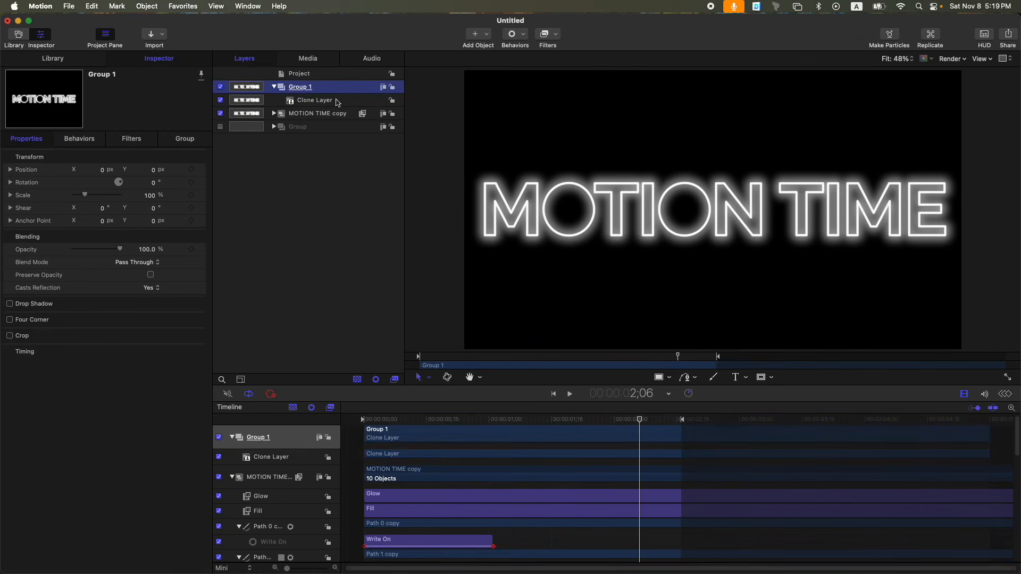
pyautogui.click(274, 114)
pyautogui.click(330, 127)
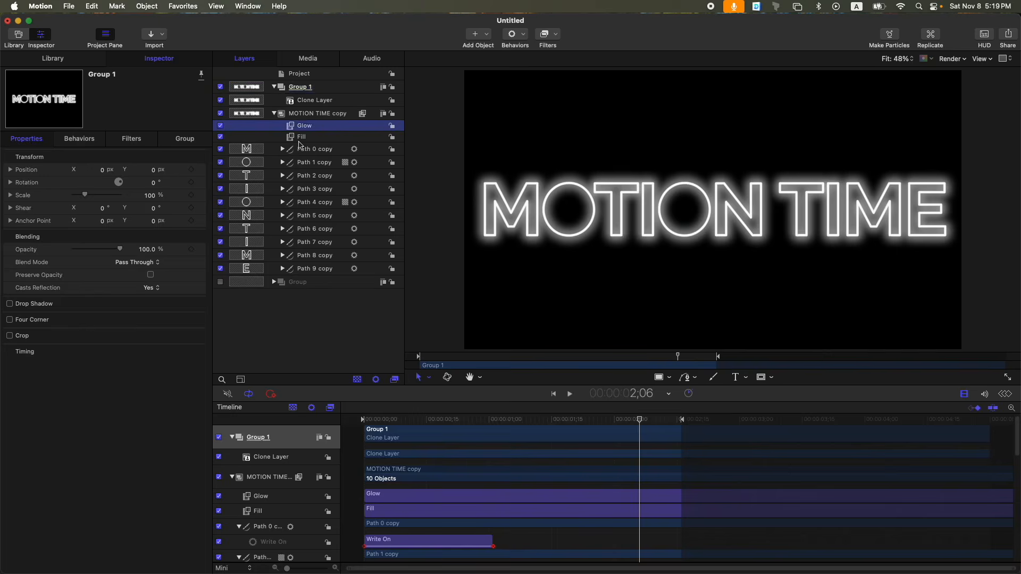
pyautogui.click(330, 140)
pyautogui.moveTo(330, 143); pyautogui.dragTo(318, 88)
pyautogui.click(145, 183)
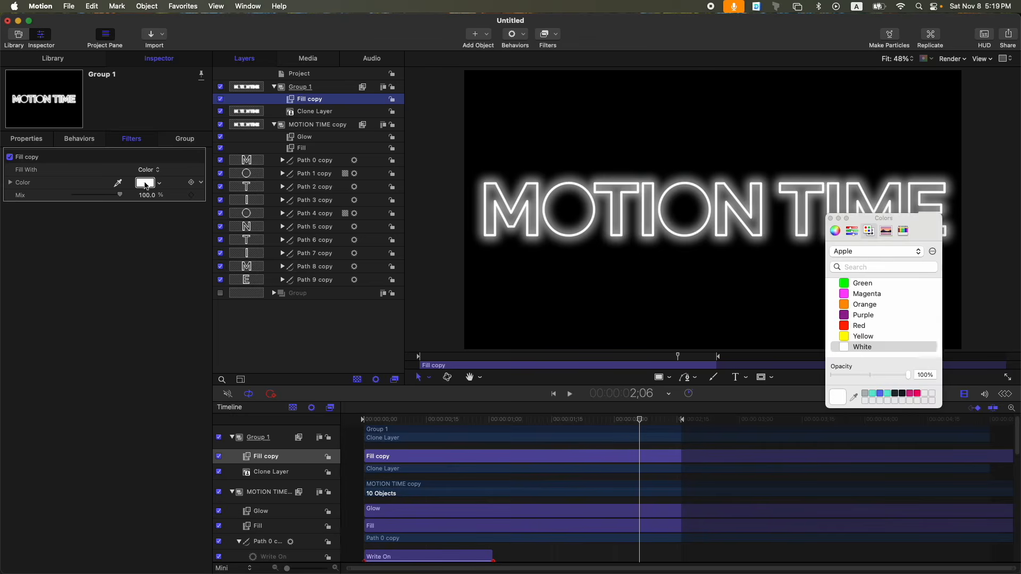
pyautogui.click(871, 325)
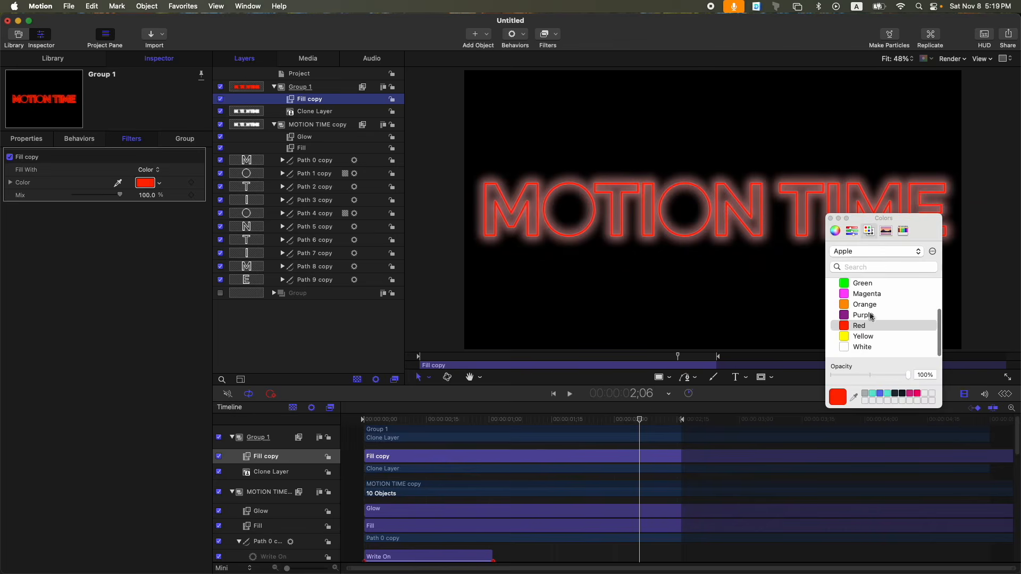
pyautogui.click(832, 218)
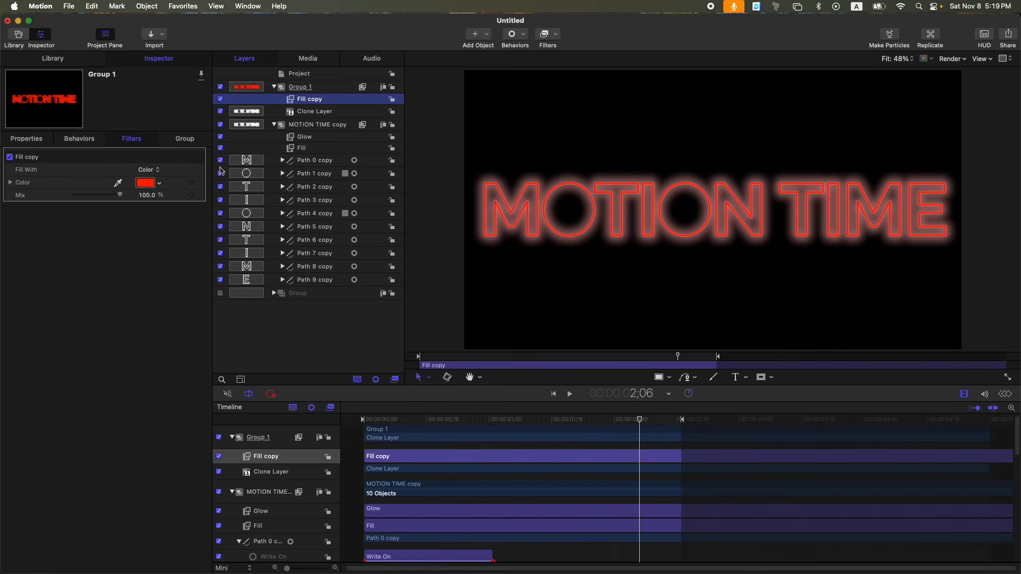
# Step: Disable the Glow filter on MOTION TIME copy and shift Group 1 in time so it starts at frame 3
pyautogui.click(220, 137)
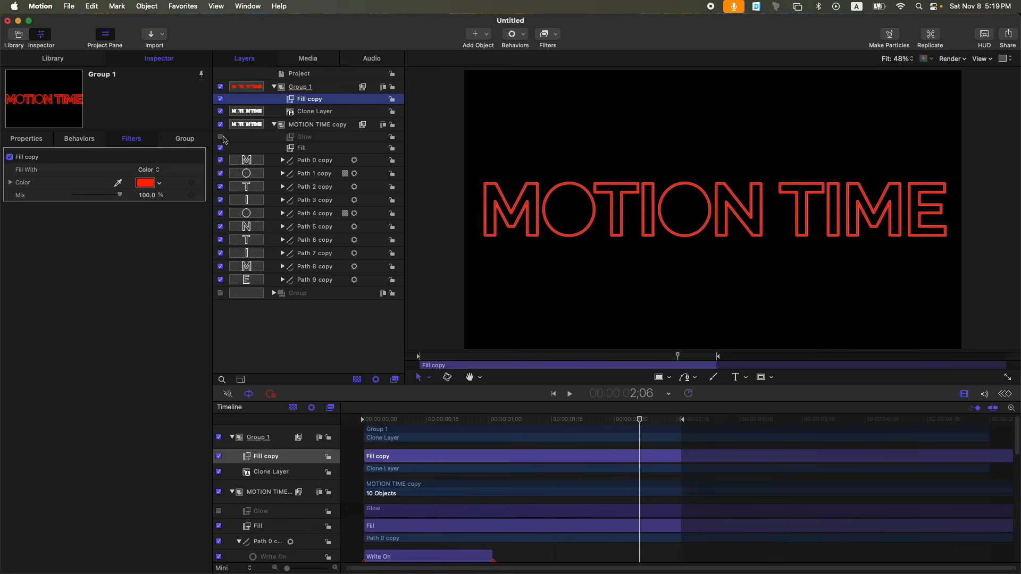
pyautogui.click(317, 88)
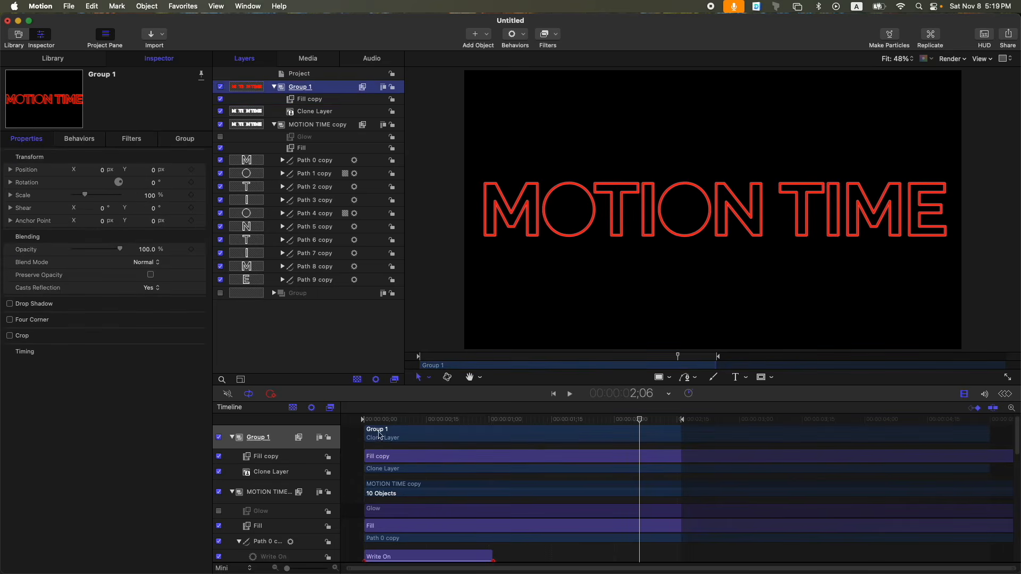
pyautogui.moveTo(384, 430)
pyautogui.mouseDown()
pyautogui.moveTo(396, 428)
pyautogui.moveTo(362, 419)
pyautogui.moveTo(515, 417)
pyautogui.mouseUp()
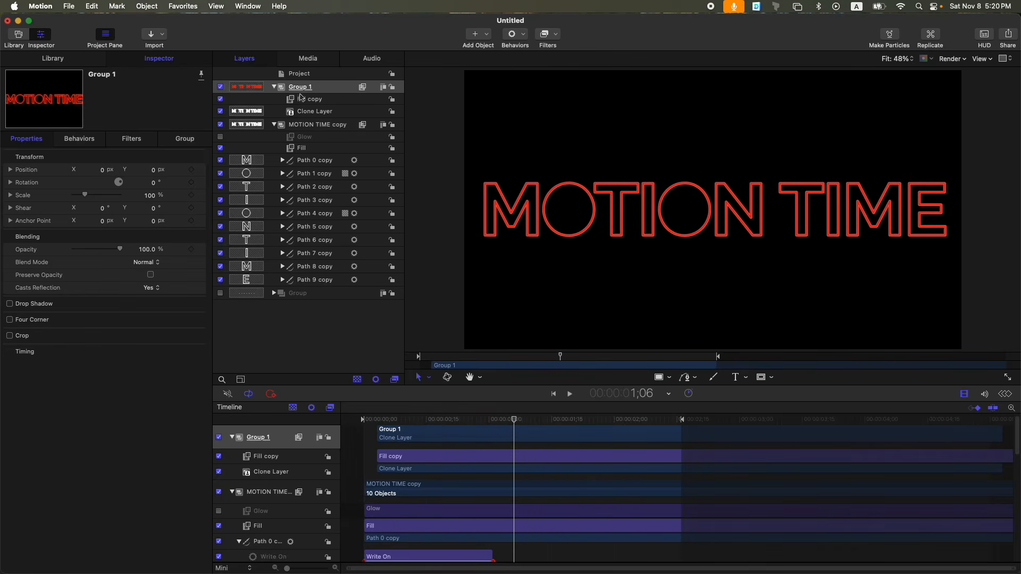
# Step: Make a second clone layer of MOTION TIME copy and bring its new group, Group 2, above Group 1
pyautogui.click(316, 126)
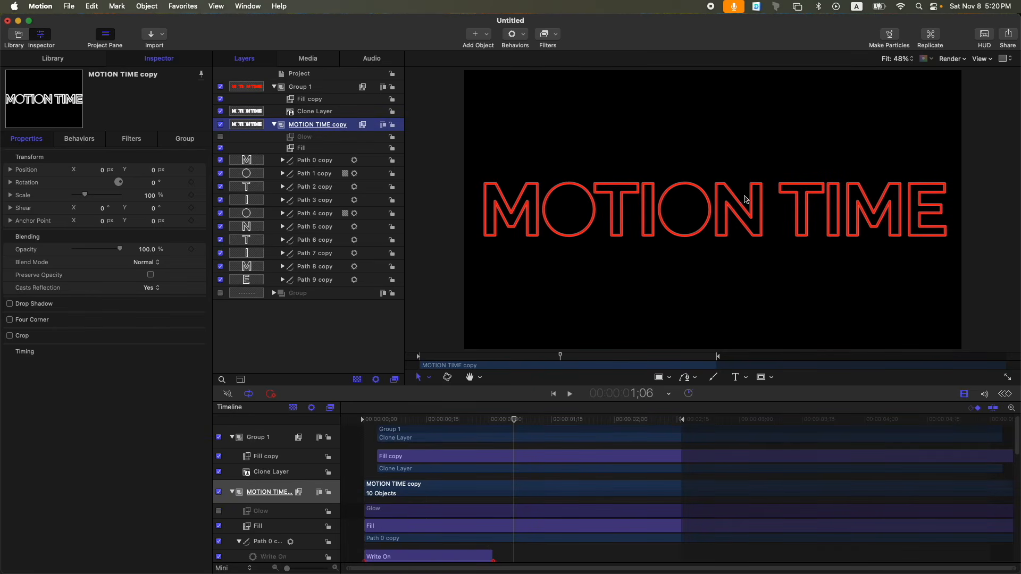
pyautogui.press('k')
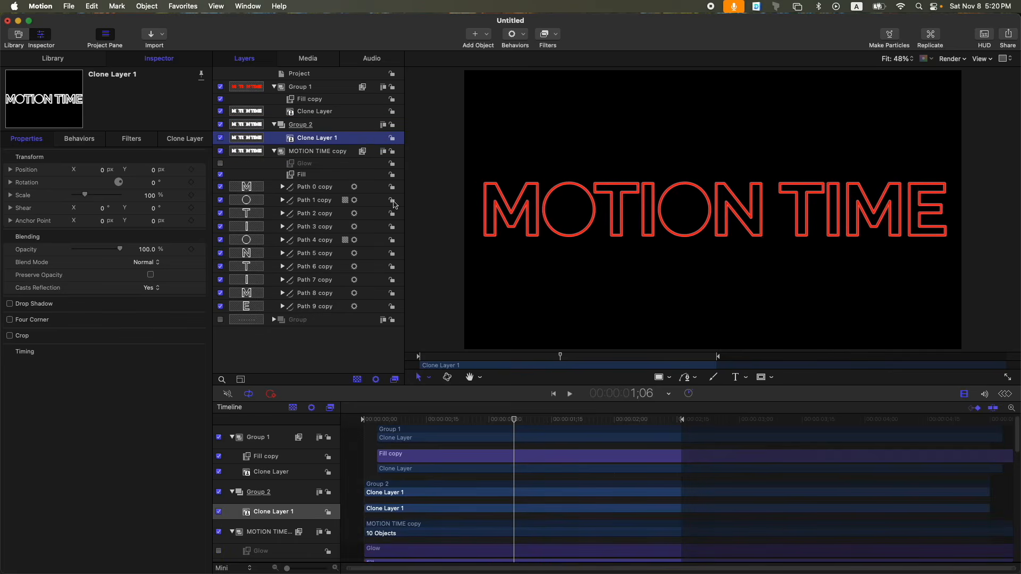
pyautogui.click(334, 128)
pyautogui.press('super+shift+bracketright')
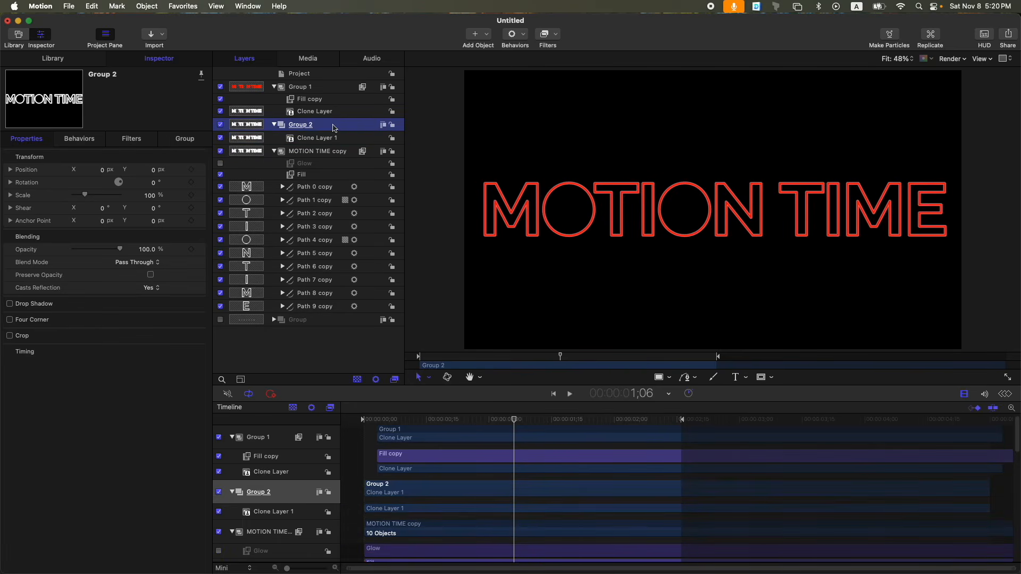
pyautogui.click(331, 127)
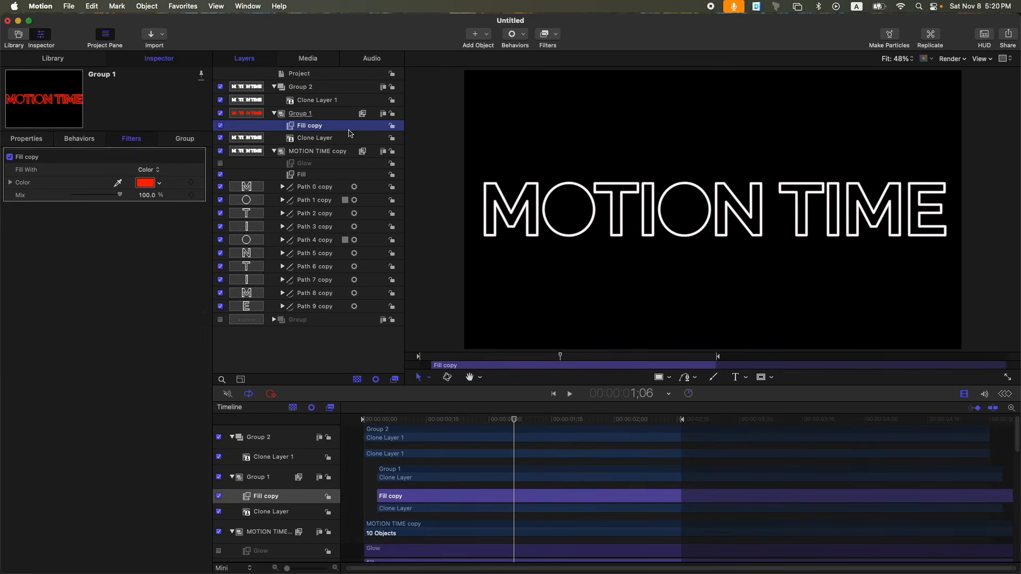
# Step: Copy the Fill filter from Group 1 onto Group 2 and set the copied filter's color to Blue
pyautogui.moveTo(351, 131); pyautogui.dragTo(372, 96)
pyautogui.click(137, 184)
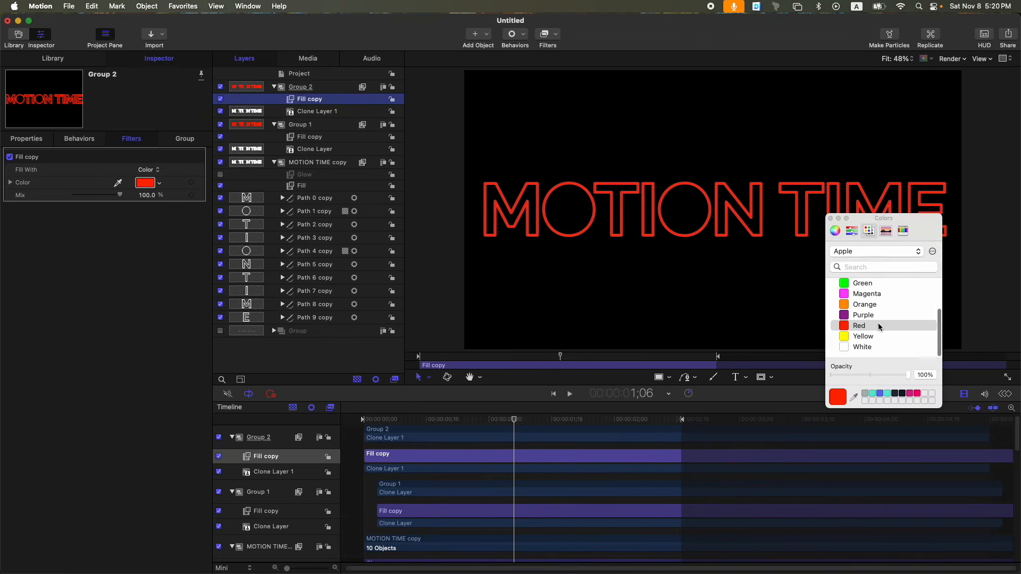
pyautogui.scroll(3, 878, 321)
pyautogui.click(872, 300)
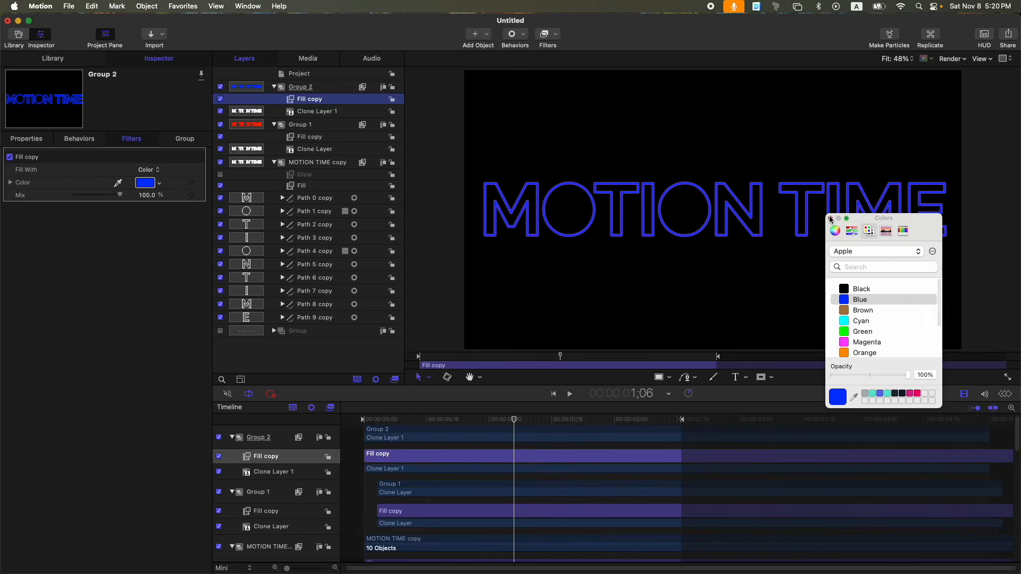
pyautogui.click(830, 218)
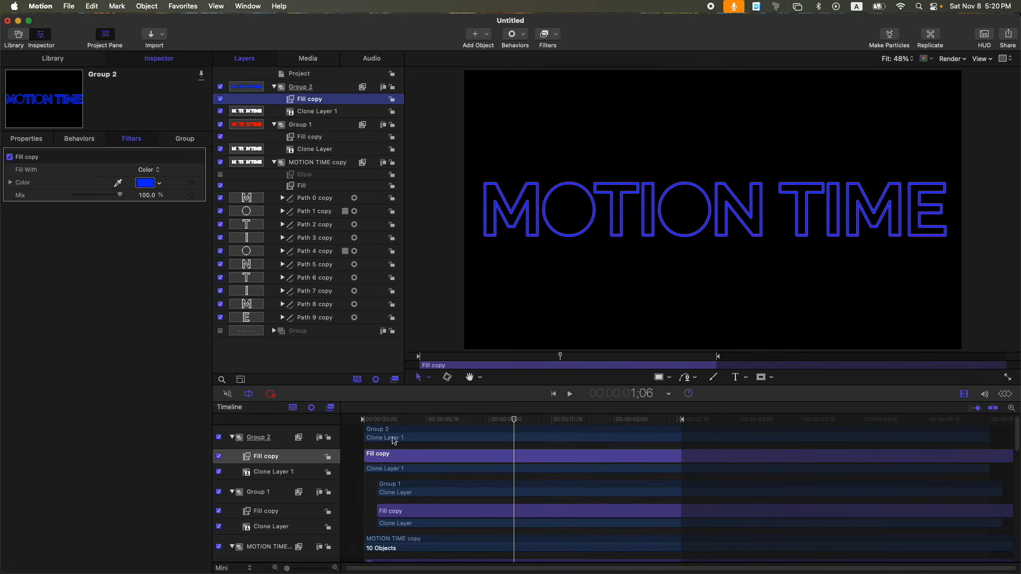
# Step: Make Group 2 start at frame 6 and preview the staggered write-on animation
pyautogui.click(377, 421)
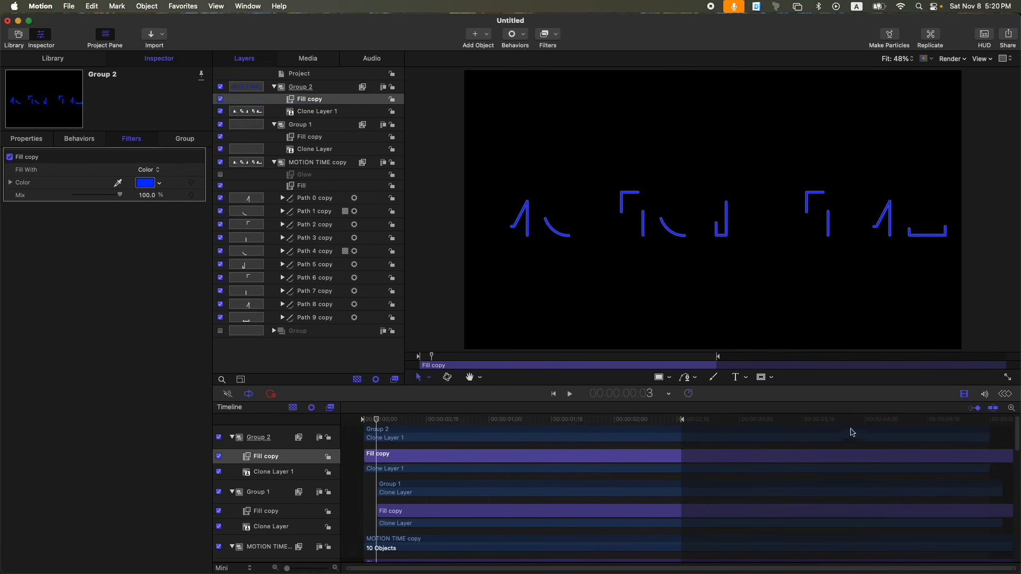
pyautogui.press('Right')
pyautogui.press('Right')
pyautogui.press('Right')
pyautogui.press('Right')
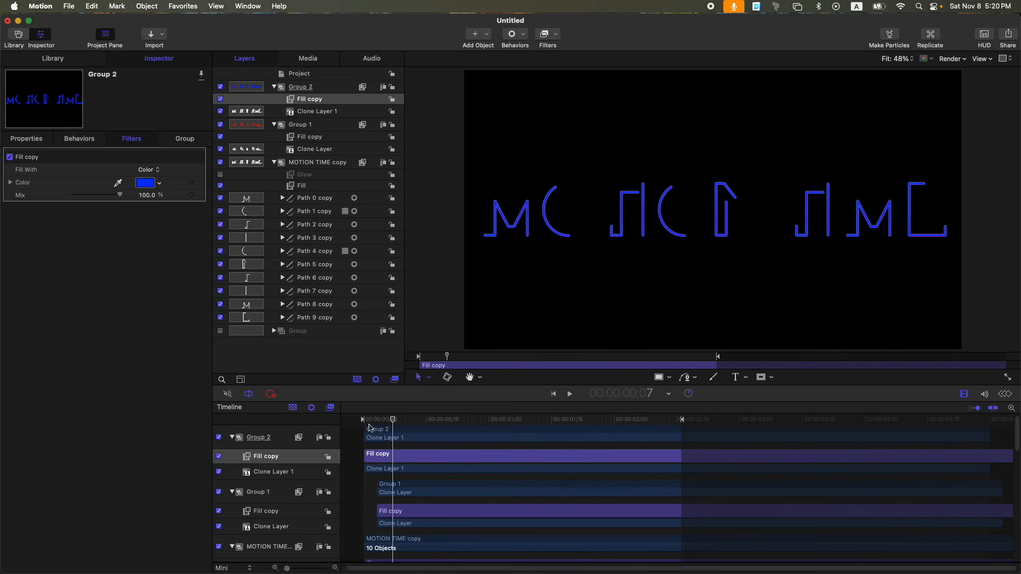
pyautogui.press('Left')
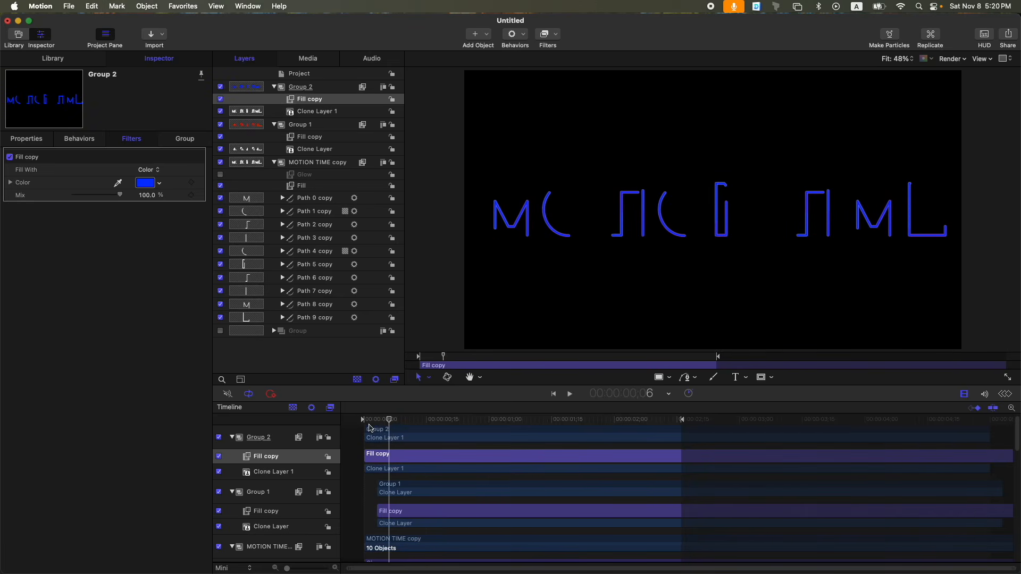
pyautogui.click(281, 441)
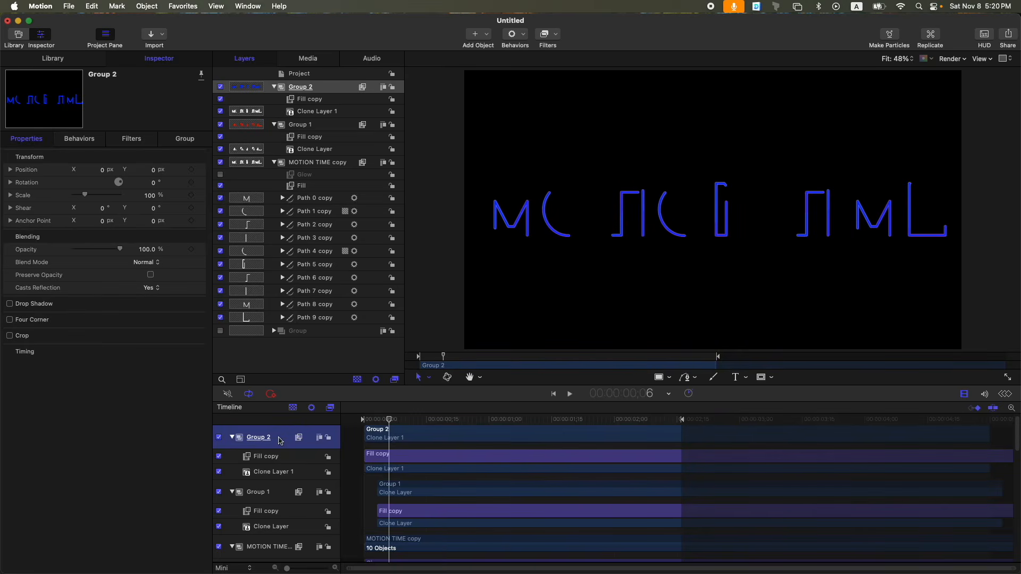
pyautogui.press('i')
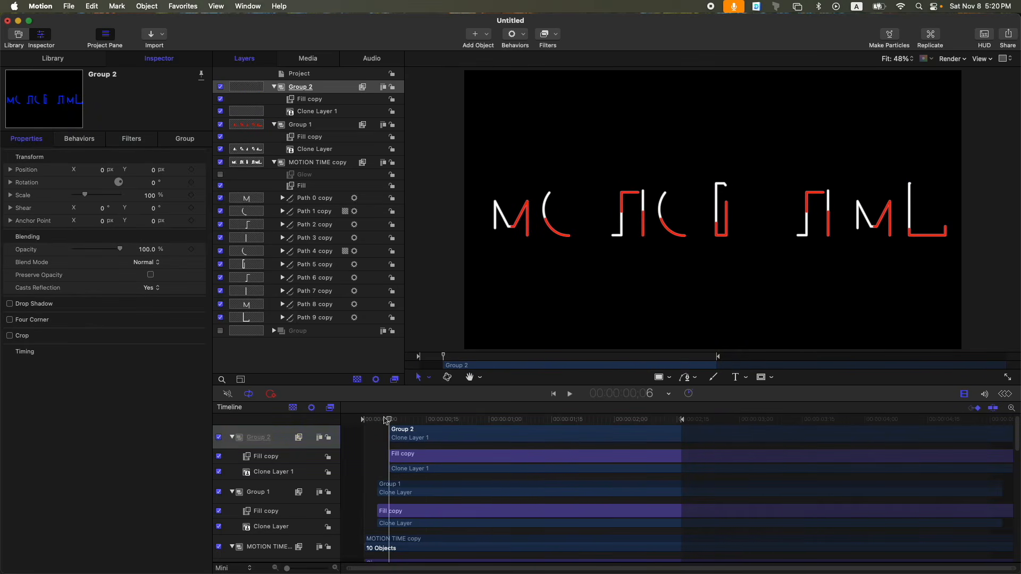
pyautogui.press('space')
pyautogui.press('space')
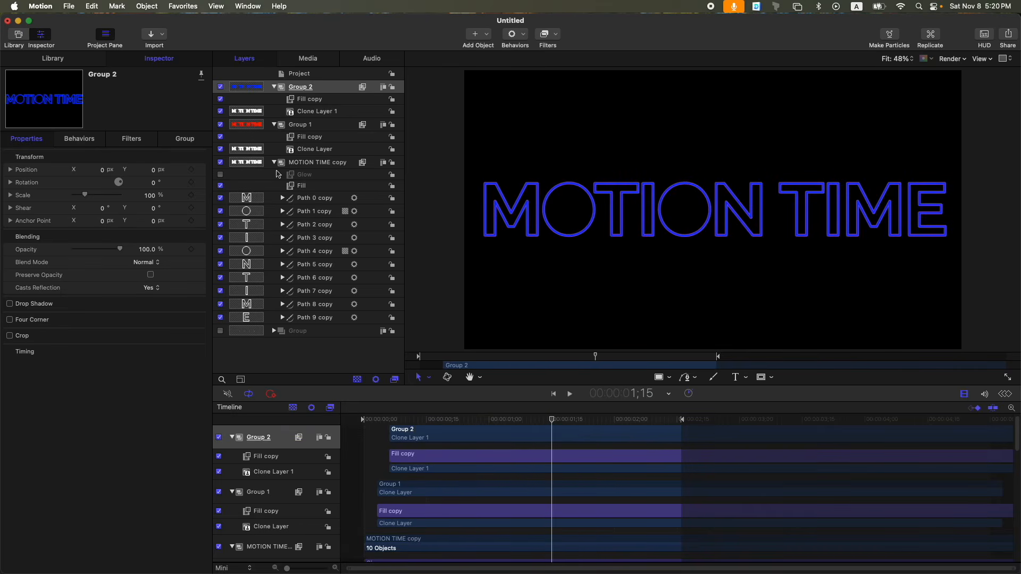
# Step: Order the layers with MOTION TIME copy on top, then Group 1, then Group 2, and collapse all three groups
pyautogui.click(302, 159)
pyautogui.press('super+shift+bracketright')
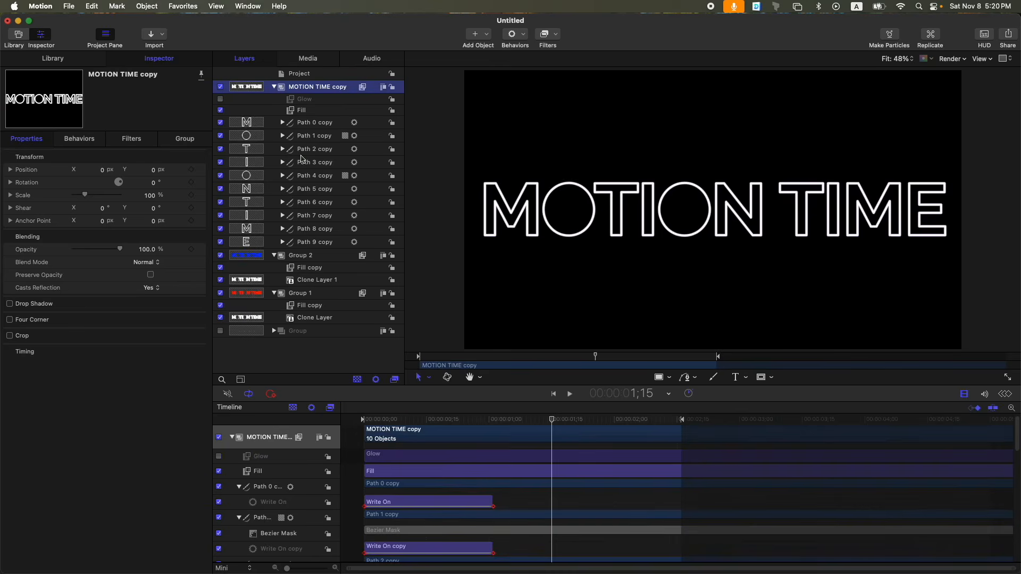
pyautogui.click(274, 86)
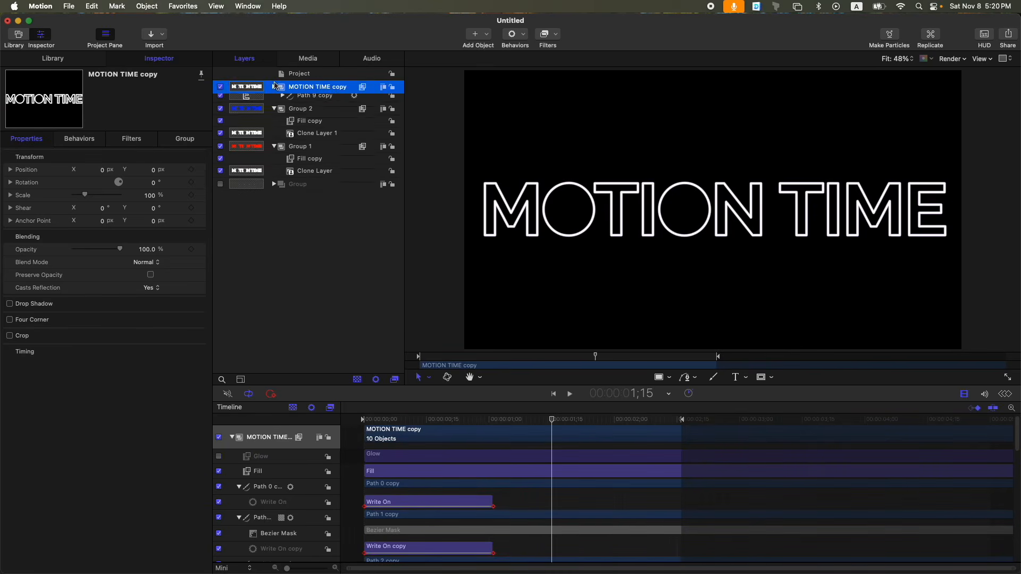
pyautogui.click(274, 100)
pyautogui.click(308, 102)
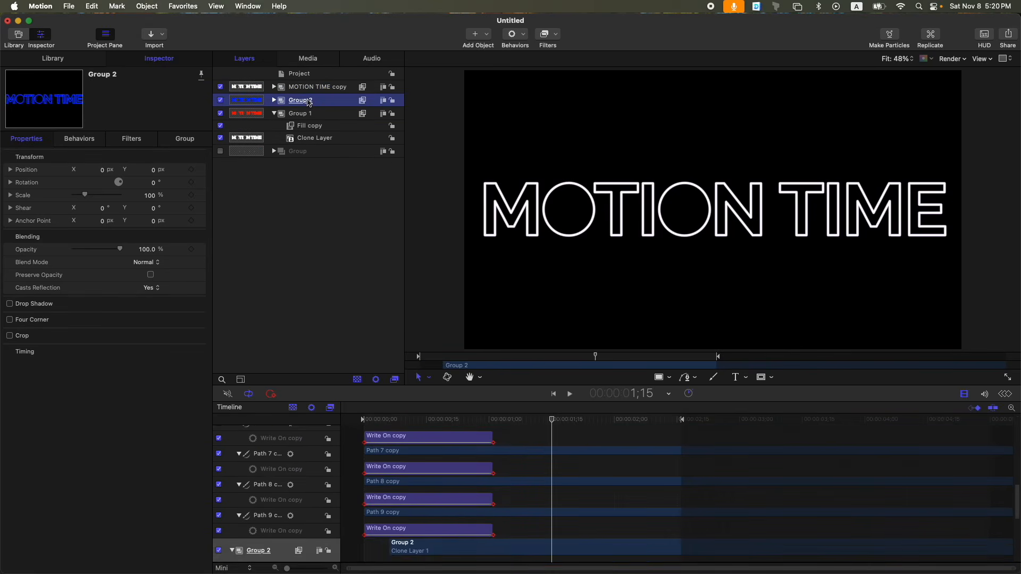
pyautogui.press('super+bracketleft')
pyautogui.scroll(3, 425, 452)
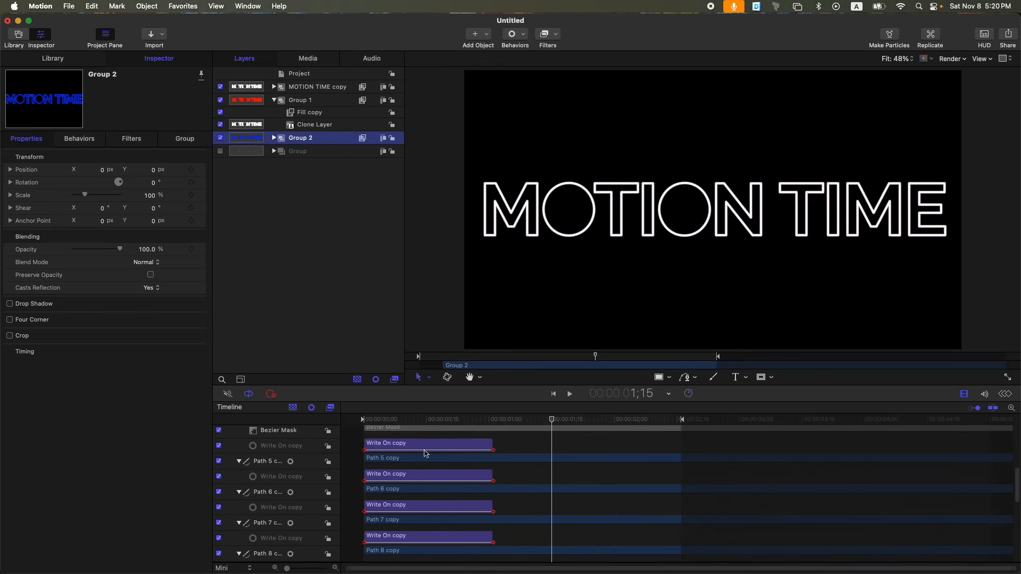
pyautogui.click(271, 101)
pyautogui.click(299, 101)
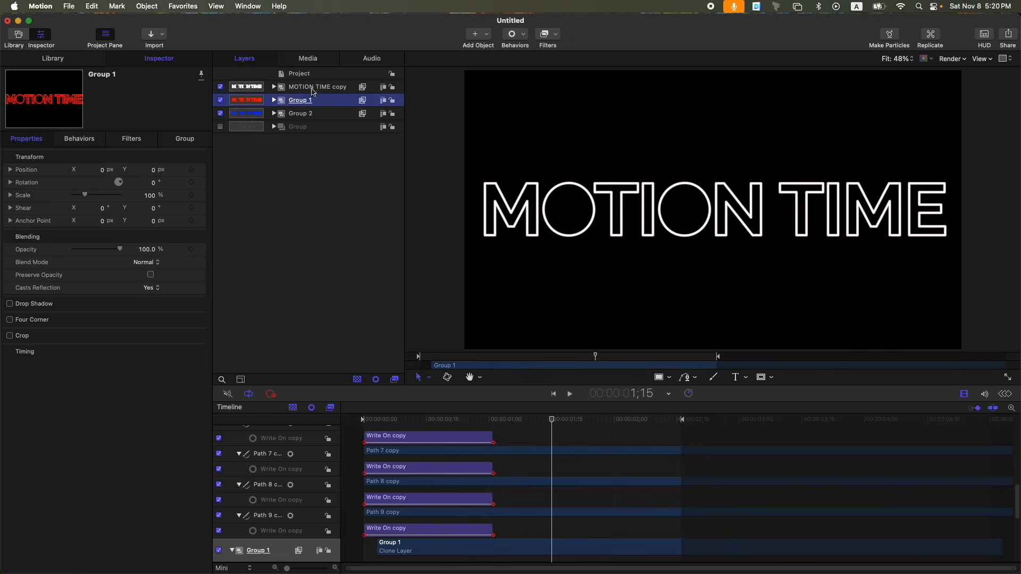
# Step: Shift Group 2 in time so it starts at the first frame of the project
pyautogui.click(301, 113)
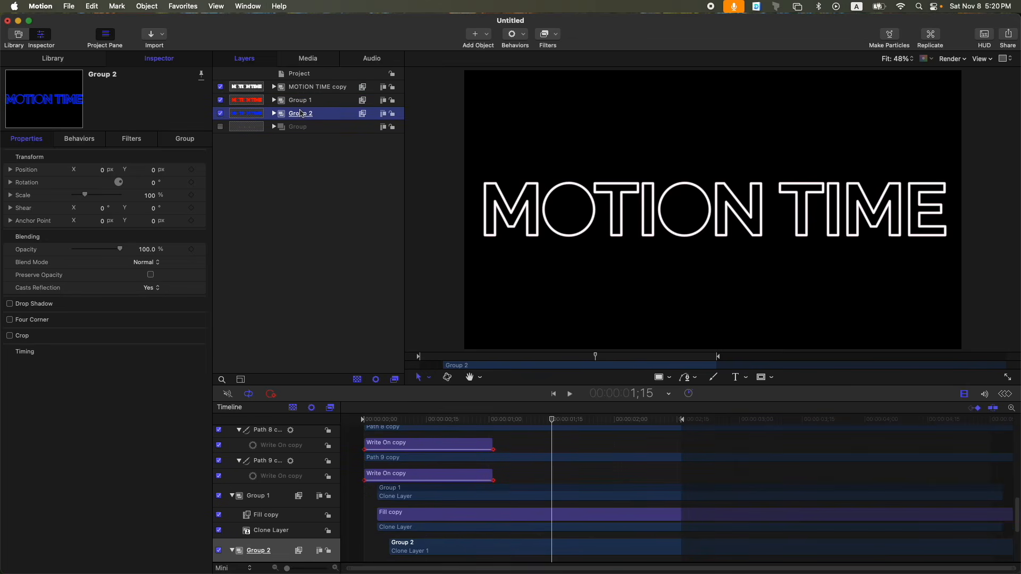
pyautogui.press('Home')
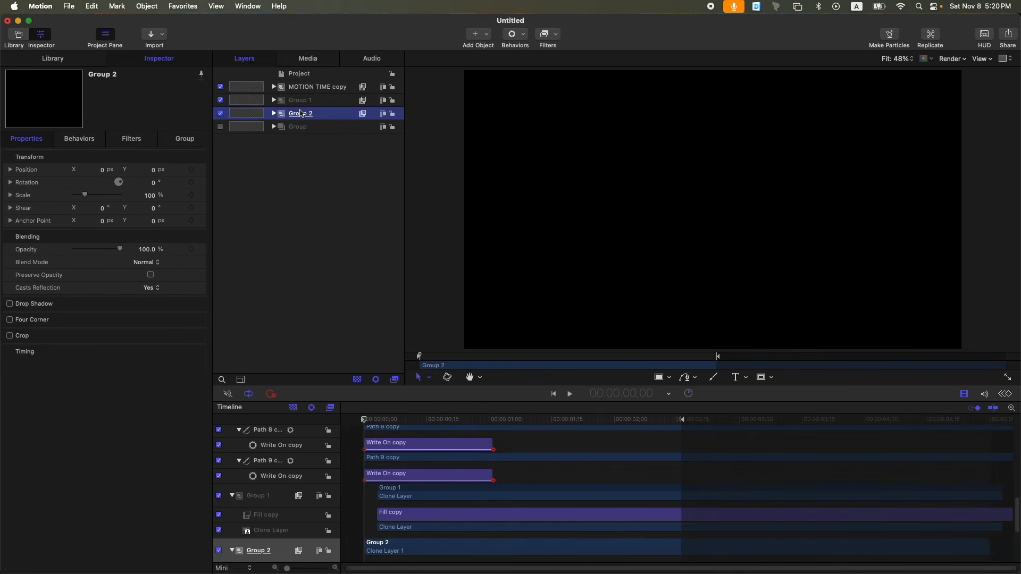
pyautogui.press('space')
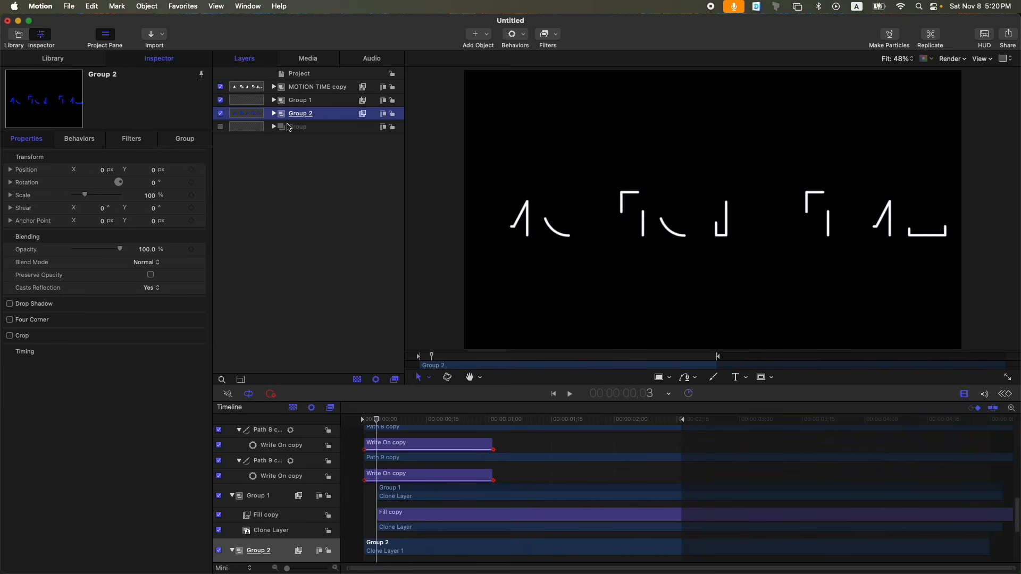
# Step: Shift the MOTION TIME copy group to start at frame 6 and preview the staggered three-color animation from the start
pyautogui.click(331, 89)
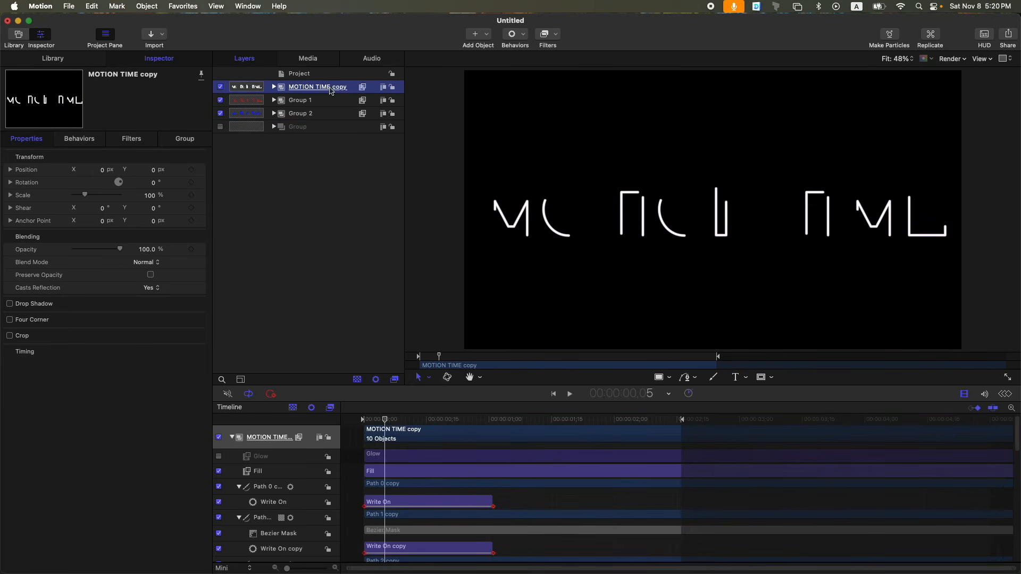
pyautogui.hotkey('shift', '[')
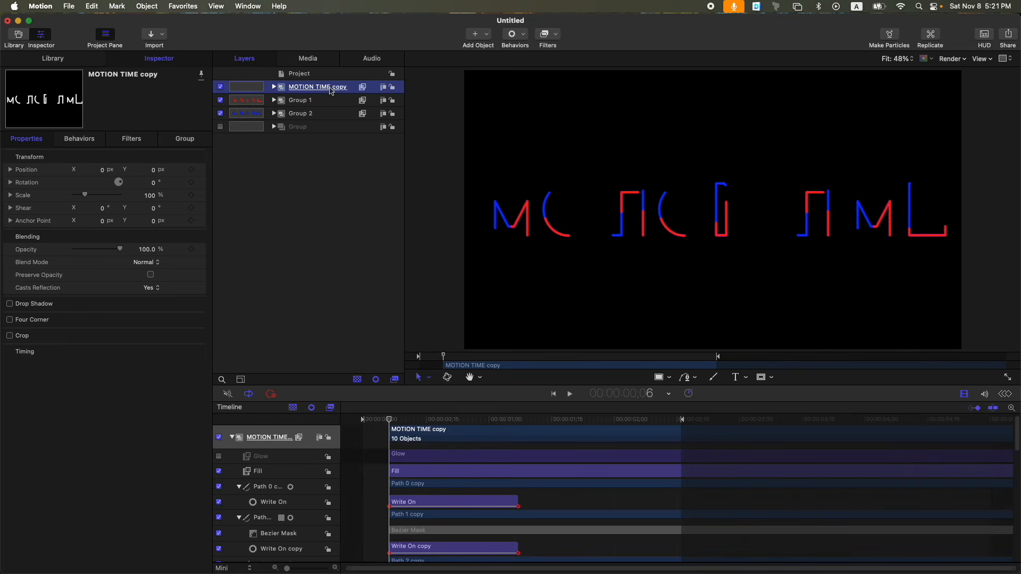
pyautogui.press('Home')
pyautogui.press('space')
pyautogui.press('space')
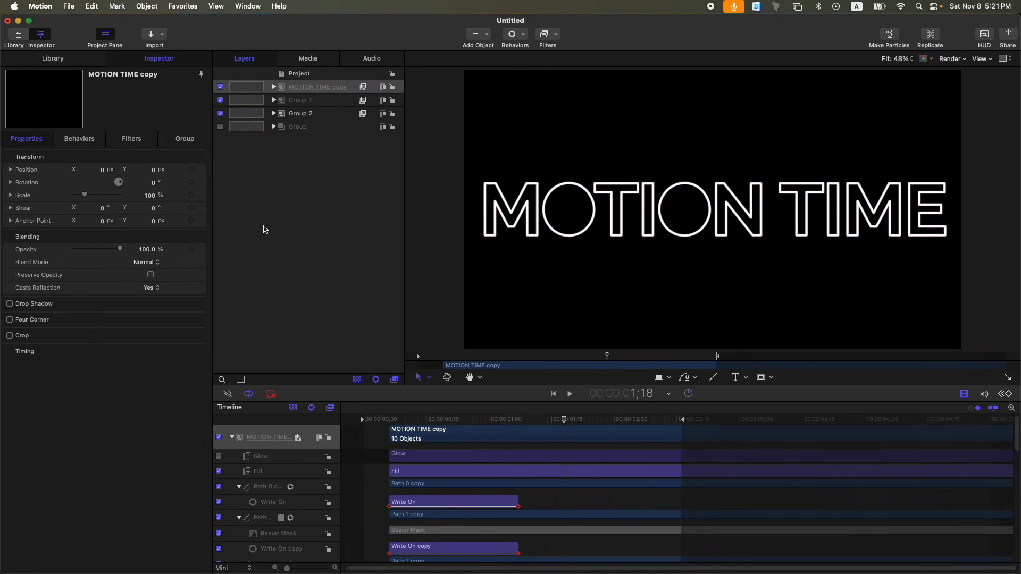
pyautogui.press('Home')
pyautogui.press('space')
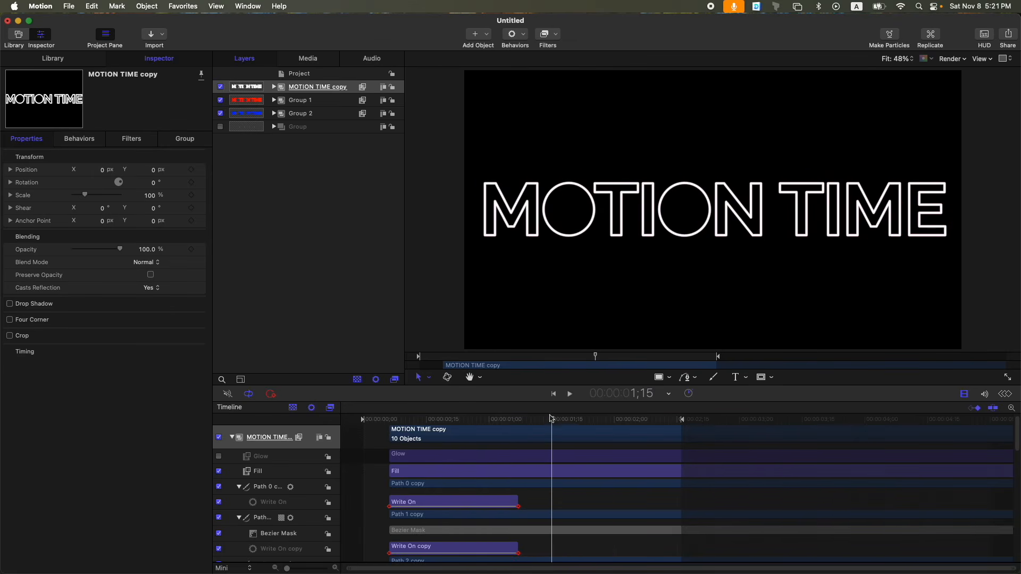
pyautogui.press('space')
# Step: End the play range at 1;15 and gather MOTION TIME copy, Group 1 and Group 2 into a new group, Group 3
pyautogui.press('shift+super+n')
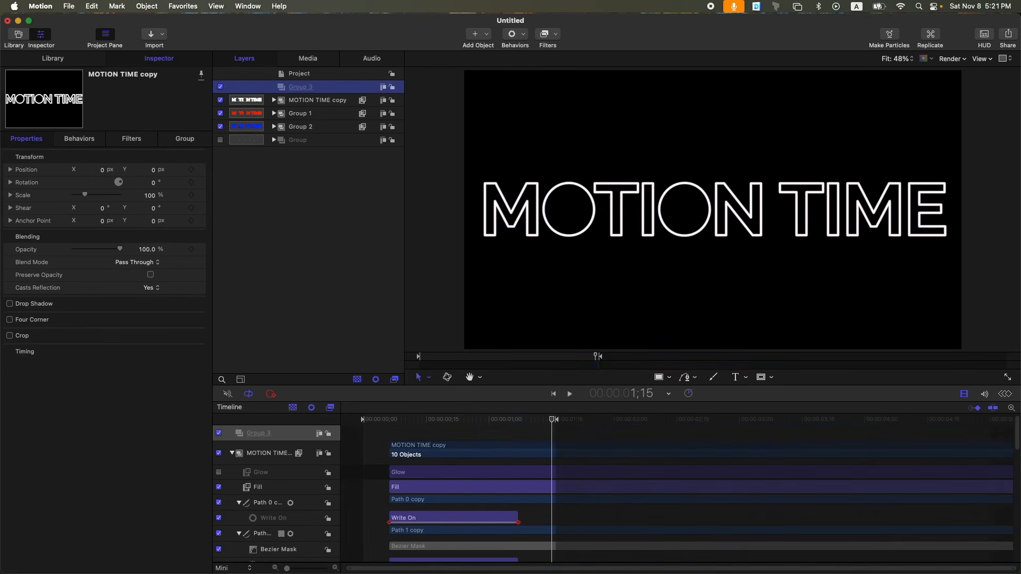
pyautogui.click(329, 101)
pyautogui.keyDown('shift'); pyautogui.click(306, 128); pyautogui.keyUp('shift')
pyautogui.moveTo(336, 101); pyautogui.dragTo(316, 89)
# Step: Move the Glow filter from MOTION TIME copy onto Group 3, enable it and preview the result
pyautogui.click(282, 100)
pyautogui.click(338, 113)
pyautogui.moveTo(338, 118); pyautogui.dragTo(294, 96)
pyautogui.click(220, 99)
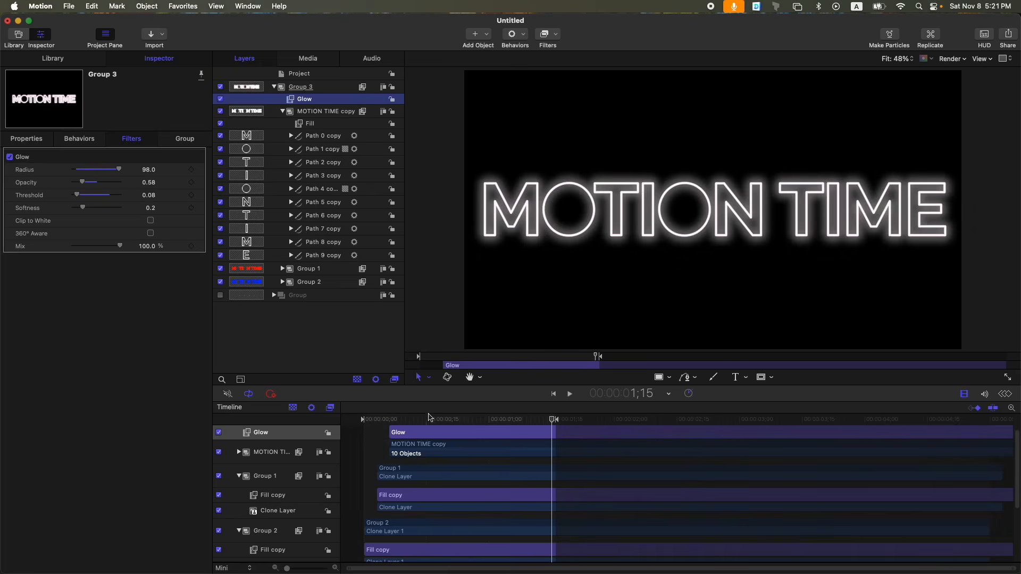
pyautogui.press('space')
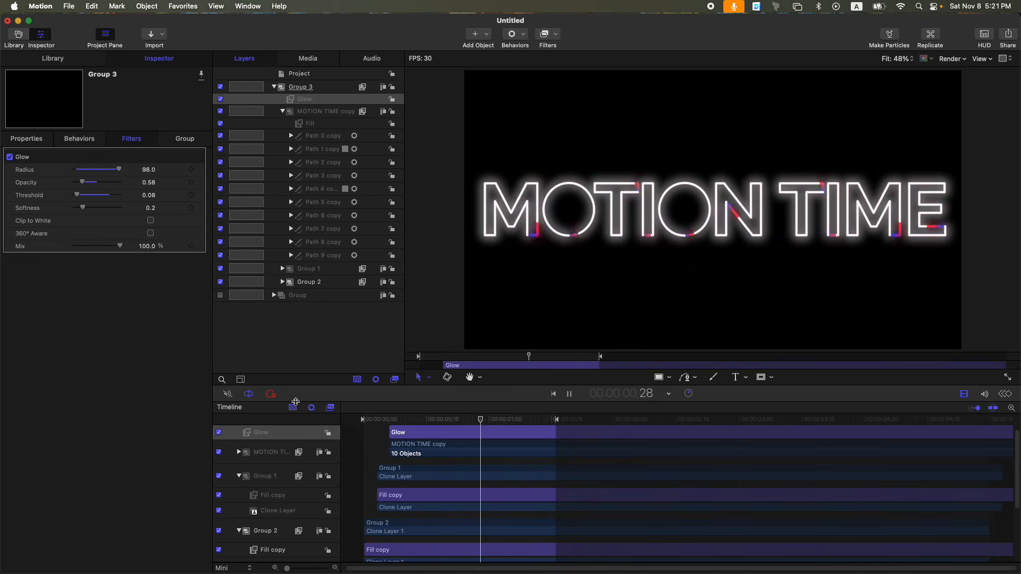
pyautogui.press('space')
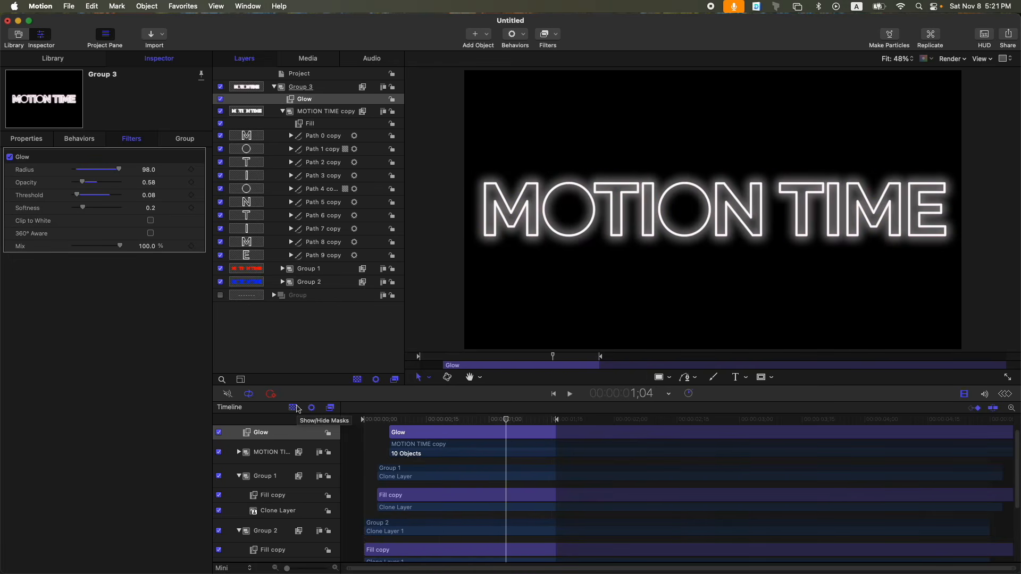